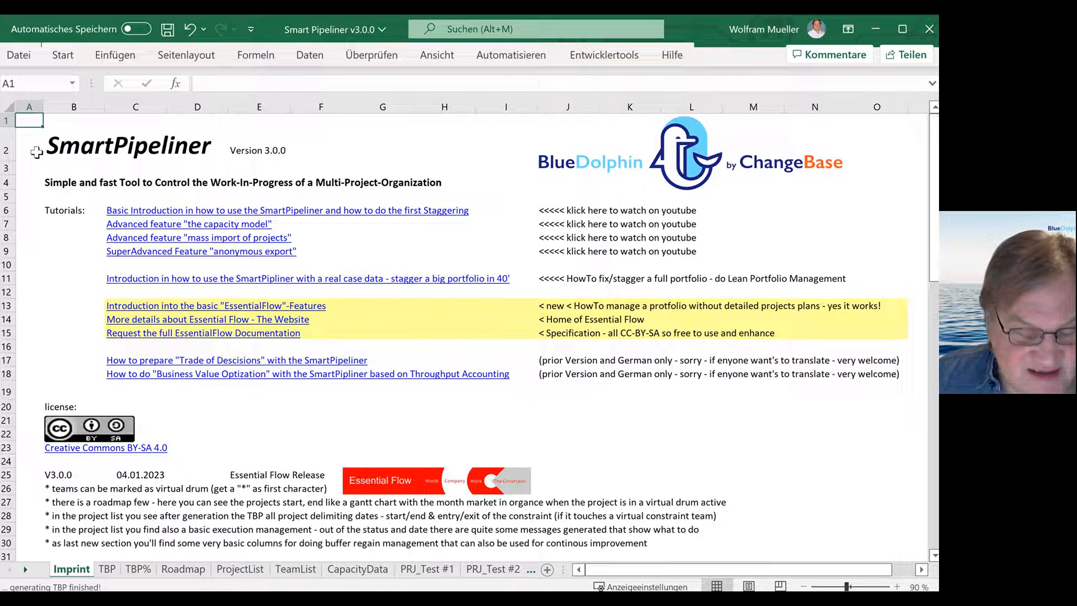
- Examine the TeamList sheet, comparing the regular team IDs with the asterisk-marked VirtualDrum team
{"action": "left_click", "coordinate": [295, 568]}
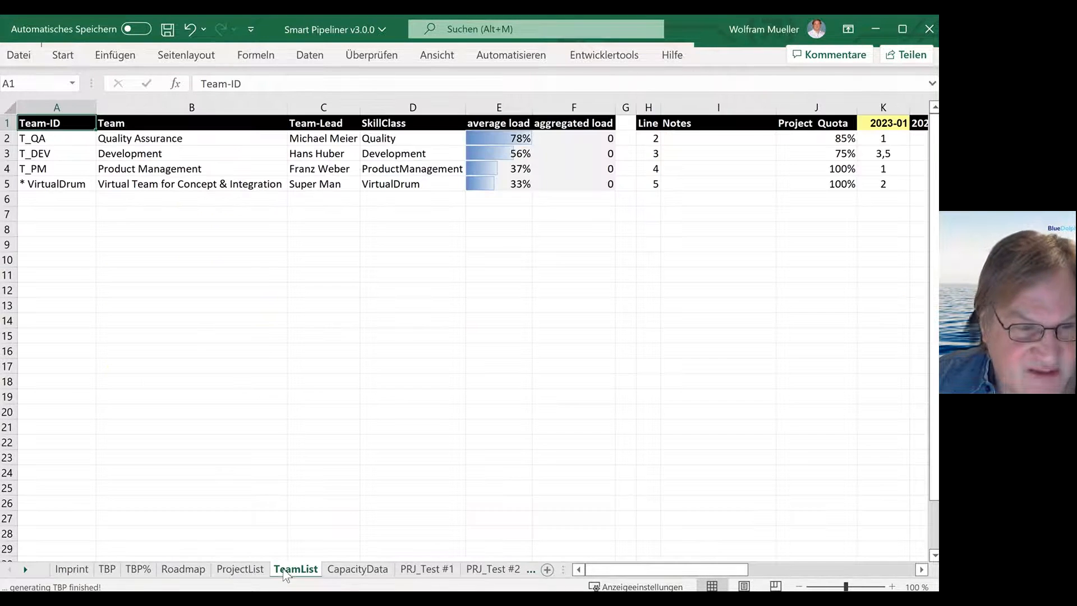
{"action": "left_click", "coordinate": [185, 185]}
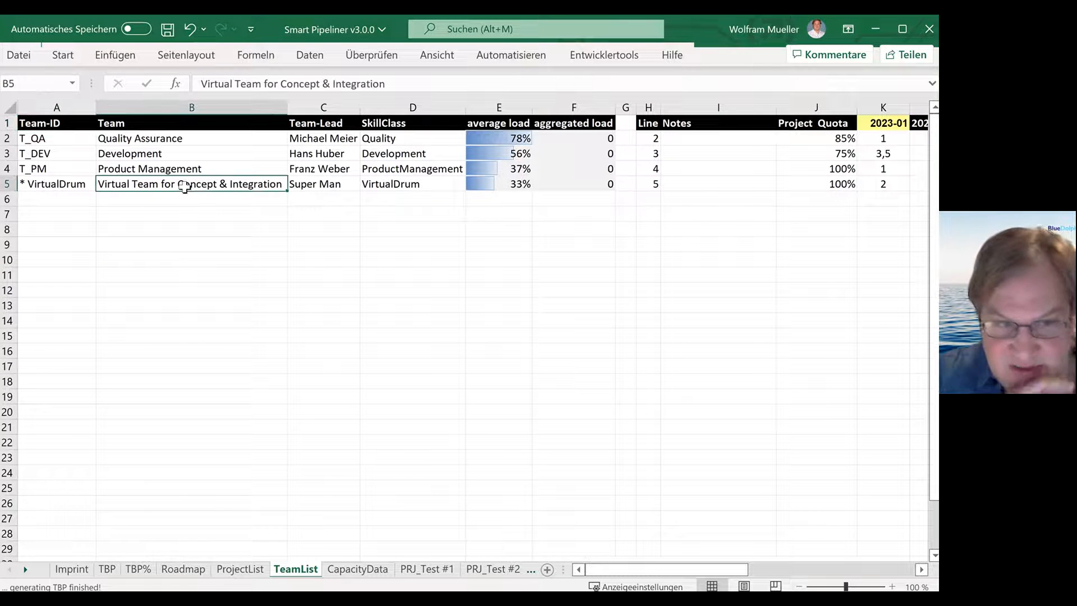
{"action": "key", "text": "Left"}
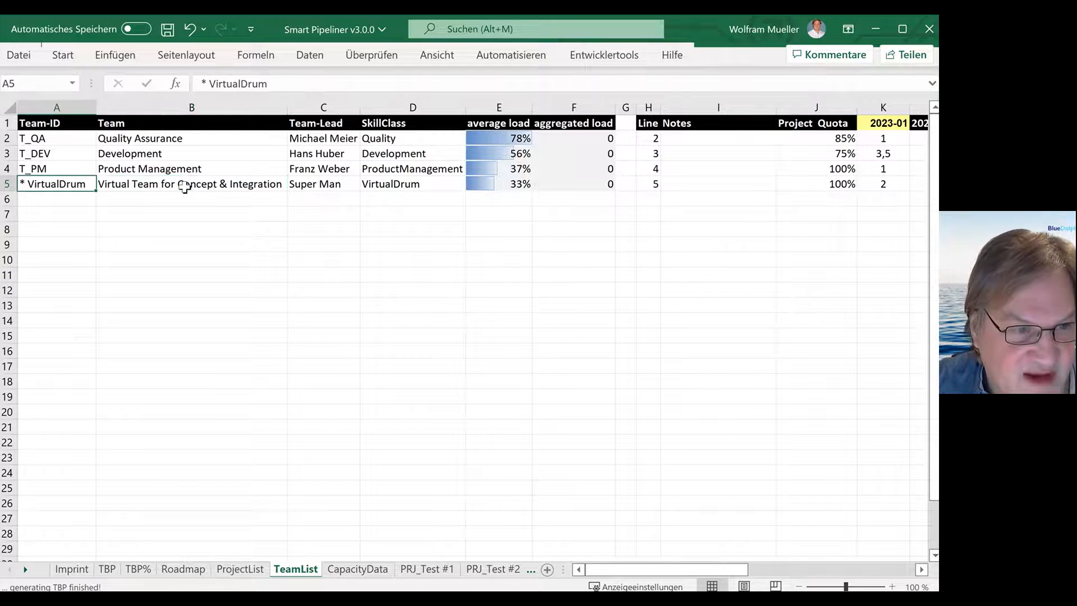
{"action": "key", "text": "Up"}
{"action": "key", "text": "Up"}
{"action": "key", "text": "Up"}
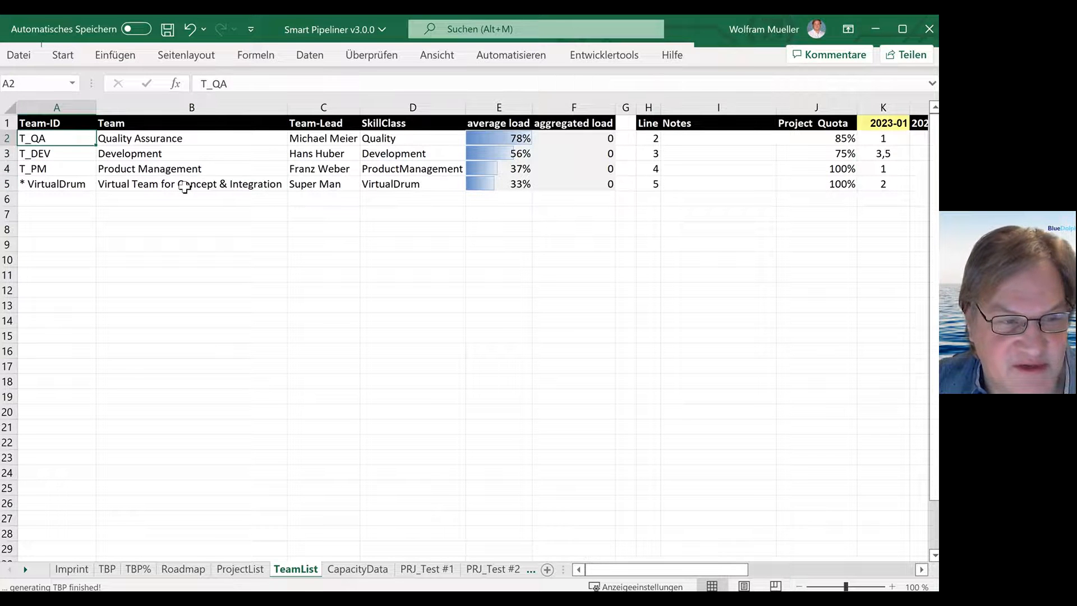
{"action": "key", "text": "Down"}
{"action": "key", "text": "Down"}
{"action": "key", "text": "Down"}
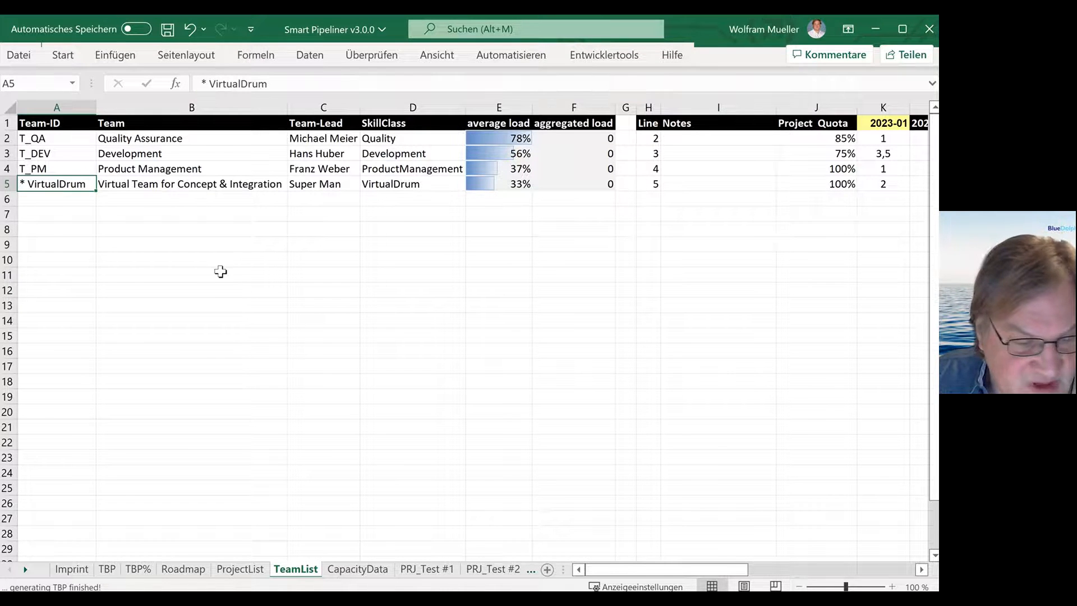
- Generate the team balancing plan from the ProjectList sheet
{"action": "left_click", "coordinate": [240, 569]}
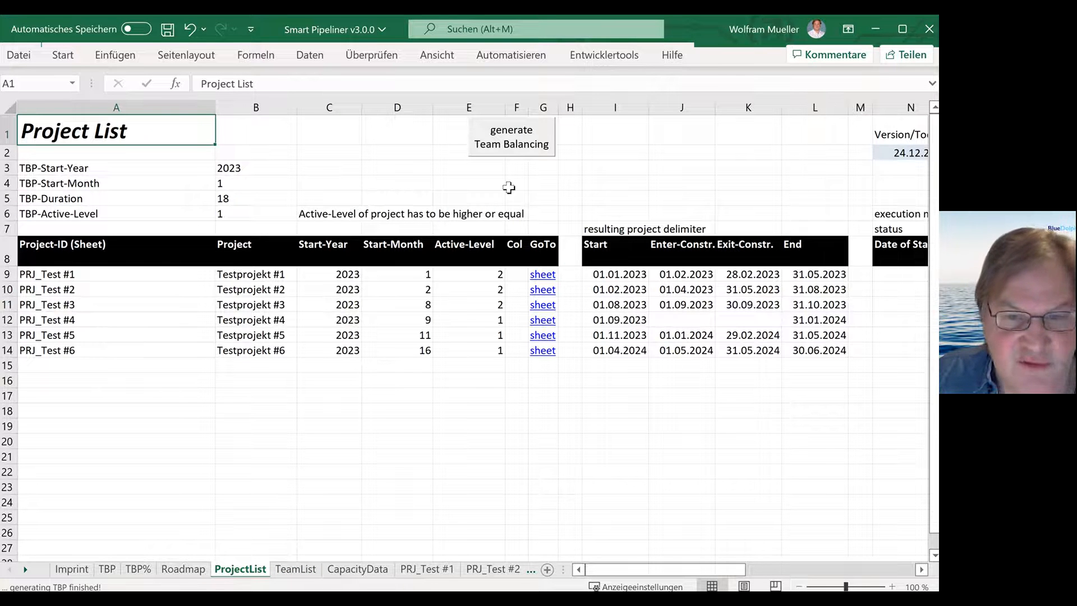
{"action": "left_click", "coordinate": [512, 146]}
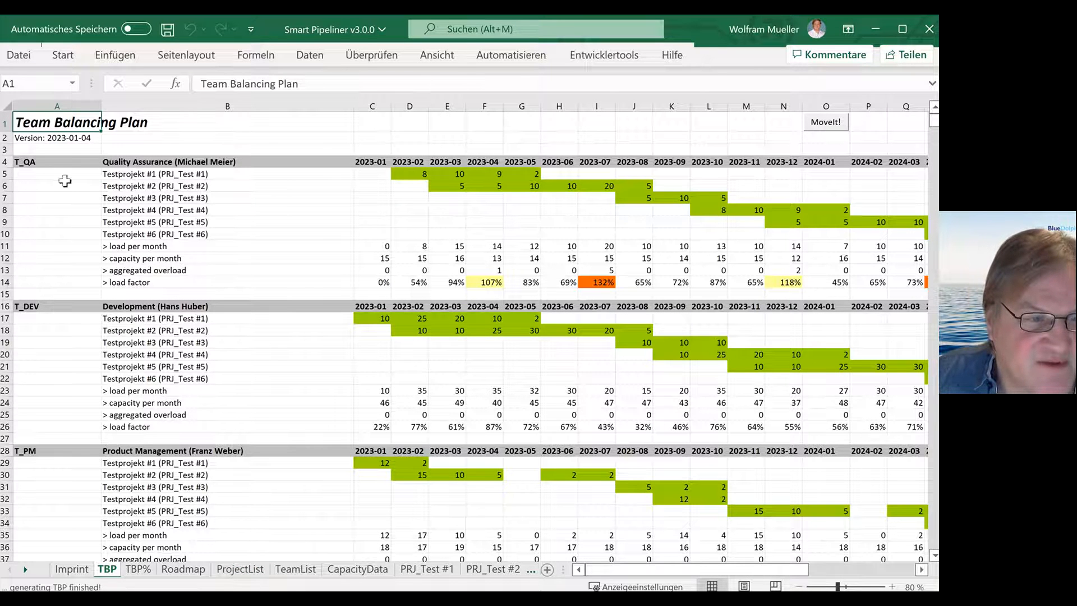
- Look through the team blocks of the Team Balancing Plan, from T_QA down to the VirtualDrum block
{"action": "left_click", "coordinate": [46, 165]}
{"action": "key", "text": "Down"}
{"action": "key", "text": "Down"}
{"action": "key", "text": "Down"}
{"action": "key", "text": "Down"}
{"action": "key", "text": "Down"}
{"action": "key", "text": "Down"}
{"action": "key", "text": "Down"}
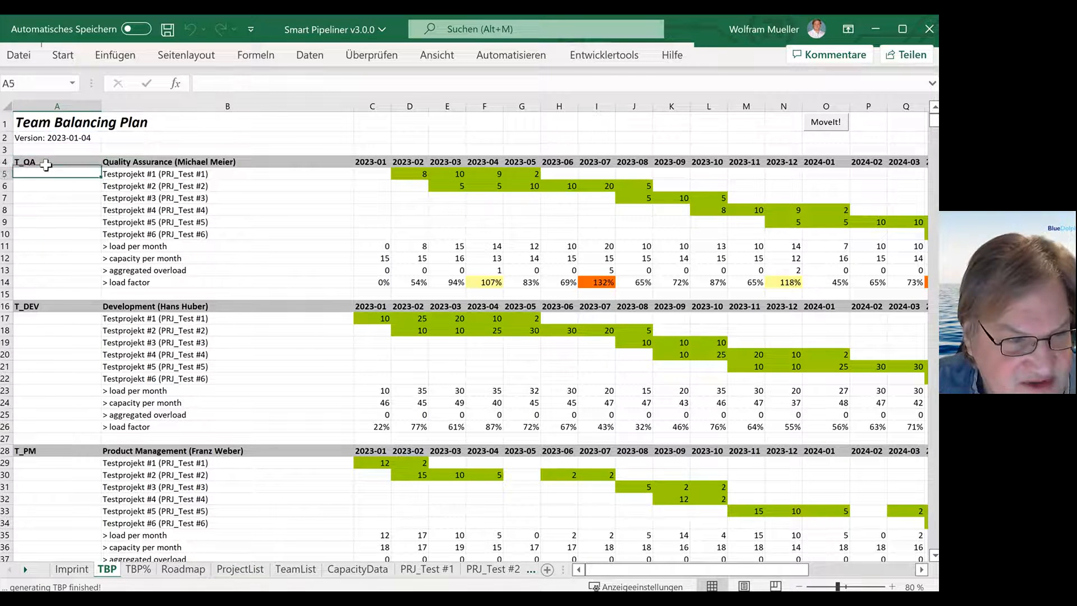
{"action": "key", "text": "Down"}
{"action": "key", "text": "Down"}
{"action": "key", "text": "Down"}
{"action": "key", "text": "Down"}
{"action": "key", "text": "Down"}
{"action": "key", "text": "Down"}
{"action": "key", "text": "Down"}
{"action": "key", "text": "Down"}
{"action": "key", "text": "Down"}
{"action": "key", "text": "Down"}
{"action": "key", "text": "Down"}
{"action": "key", "text": "Down"}
{"action": "key", "text": "Down"}
{"action": "key", "text": "Down"}
{"action": "key", "text": "Down"}
{"action": "key", "text": "Down"}
{"action": "key", "text": "Down"}
{"action": "key", "text": "Down"}
{"action": "key", "text": "Down"}
{"action": "key", "text": "Down"}
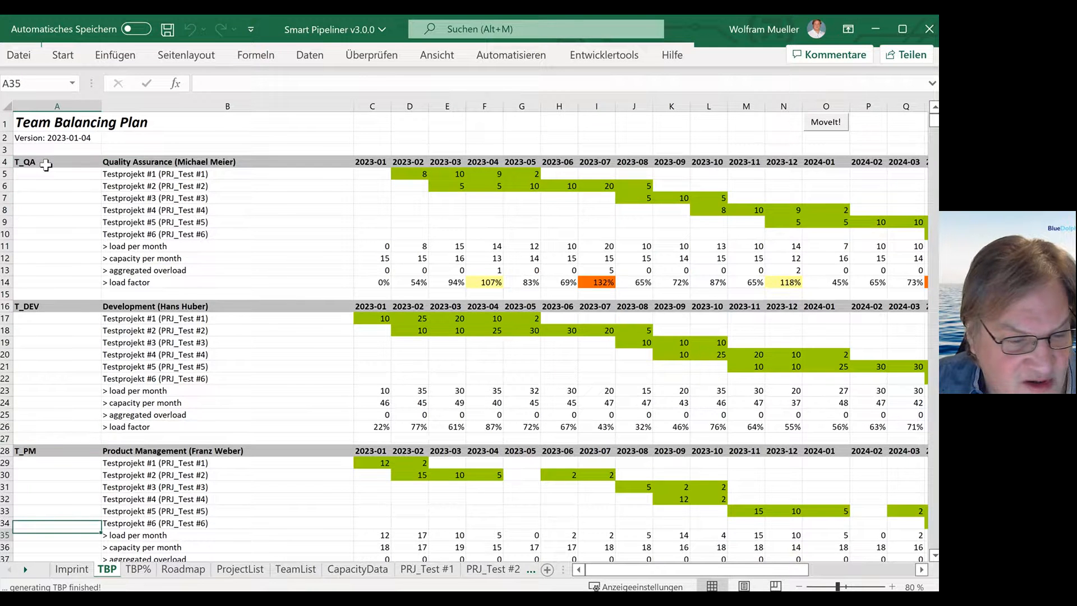
{"action": "key", "text": "Down"}
{"action": "key", "text": "Down"}
{"action": "key", "text": "Down"}
{"action": "key", "text": "Down"}
{"action": "key", "text": "Down"}
{"action": "key", "text": "Down"}
{"action": "key", "text": "Down"}
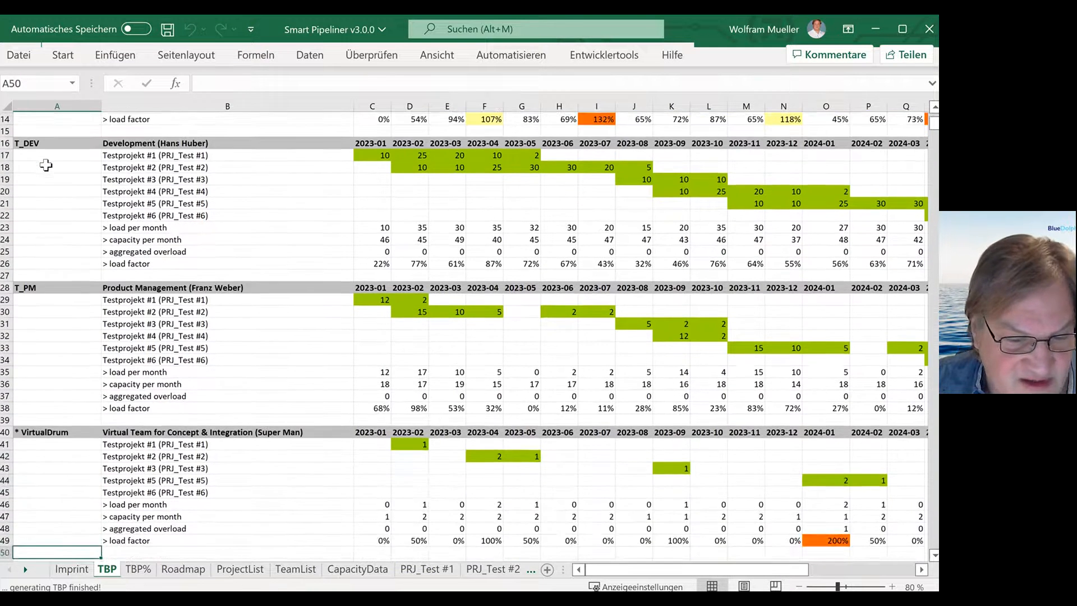
{"action": "key", "text": "Up"}
{"action": "key", "text": "Up"}
{"action": "key", "text": "Up"}
{"action": "key", "text": "Up"}
{"action": "key", "text": "Up"}
{"action": "key", "text": "Up"}
{"action": "key", "text": "Up"}
{"action": "key", "text": "Up"}
{"action": "key", "text": "Up"}
{"action": "key", "text": "Up"}
{"action": "key", "text": "Up"}
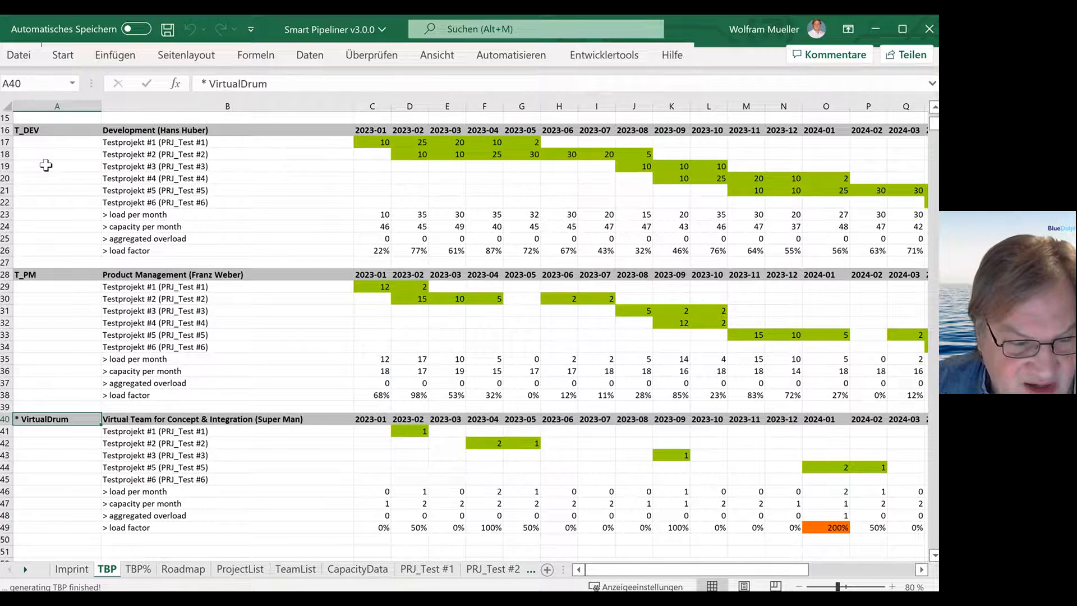
- Examine the VirtualDrum block's monthly capacity and the loads of Testprojekt #2 and Testprojekt #1
{"action": "key", "text": "Down"}
{"action": "key", "text": "Down"}
{"action": "key", "text": "Down"}
{"action": "key", "text": "Down"}
{"action": "key", "text": "Down"}
{"action": "key", "text": "Down"}
{"action": "key", "text": "Down"}
{"action": "key", "text": "Right"}
{"action": "key", "text": "Right"}
{"action": "key", "text": "Right"}
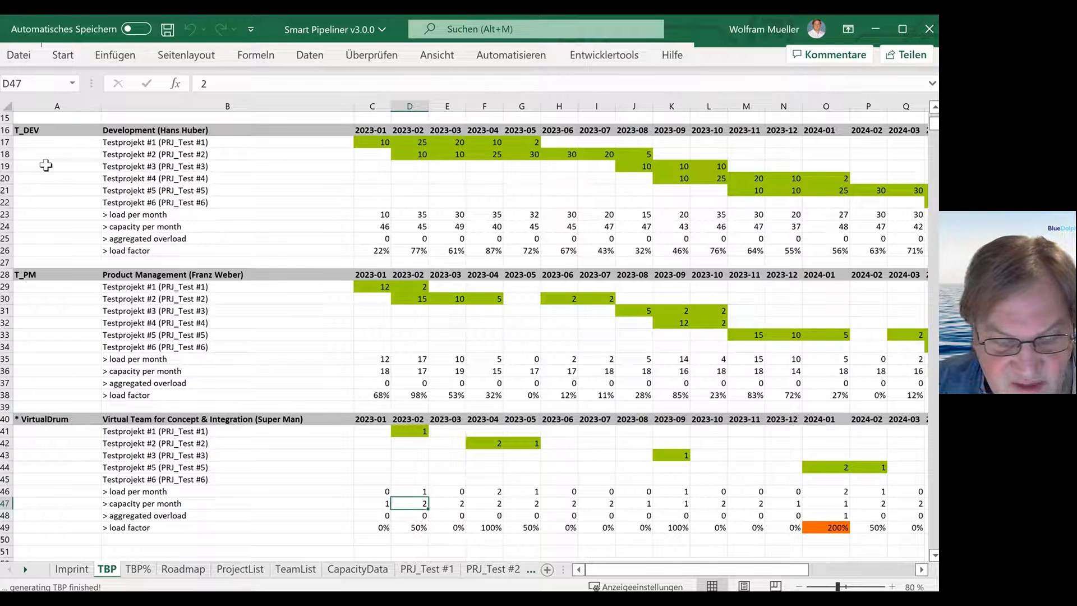
{"action": "key", "text": "Left"}
{"action": "key", "text": "Right"}
{"action": "key", "text": "Right"}
{"action": "key", "text": "Right"}
{"action": "key", "text": "Right"}
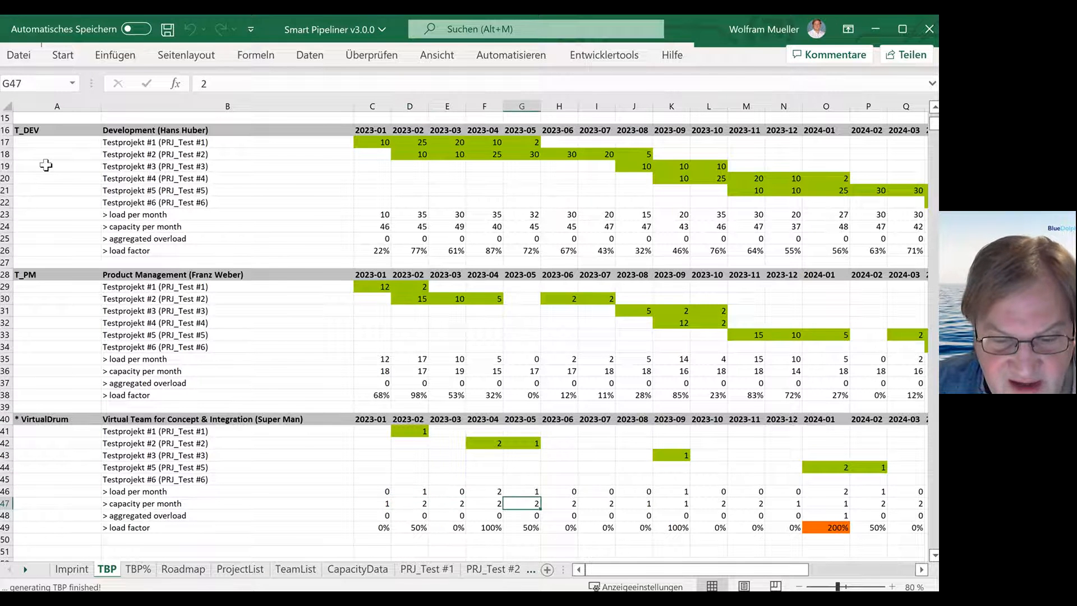
{"action": "key", "text": "Right"}
{"action": "key", "text": "Up"}
{"action": "key", "text": "Up"}
{"action": "key", "text": "Up"}
{"action": "key", "text": "Up"}
{"action": "key", "text": "Up"}
{"action": "key", "text": "Left"}
{"action": "key", "text": "Left"}
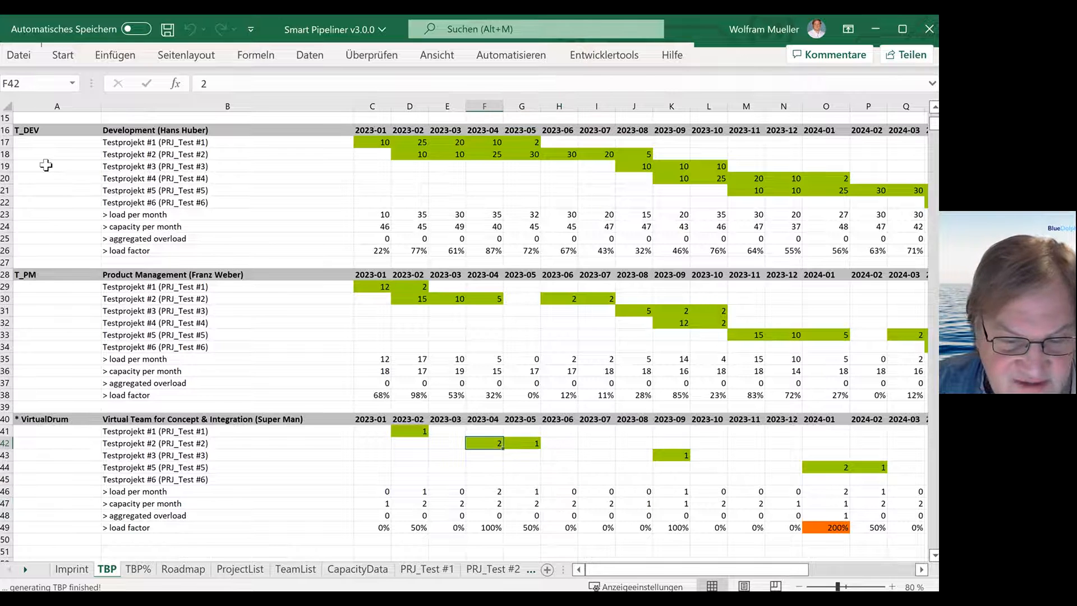
{"action": "key", "text": "Up"}
{"action": "key", "text": "Left"}
{"action": "key", "text": "Left"}
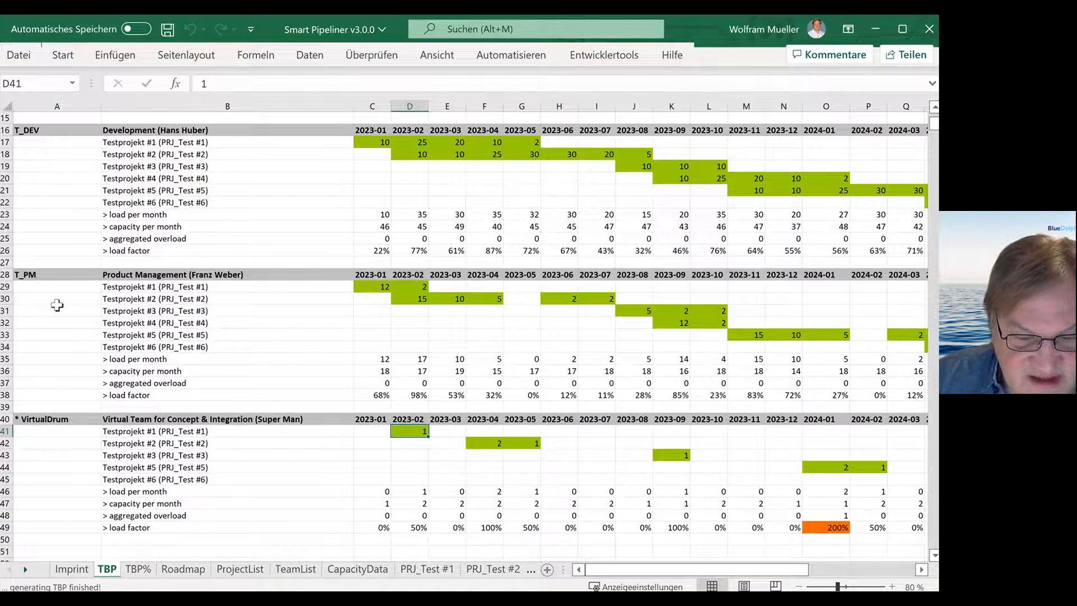
- Check the VirtualDrum load for 2023-02 on the PRJ_Test #1 sheet, then return to the TBP sheet
{"action": "left_click", "coordinate": [427, 569]}
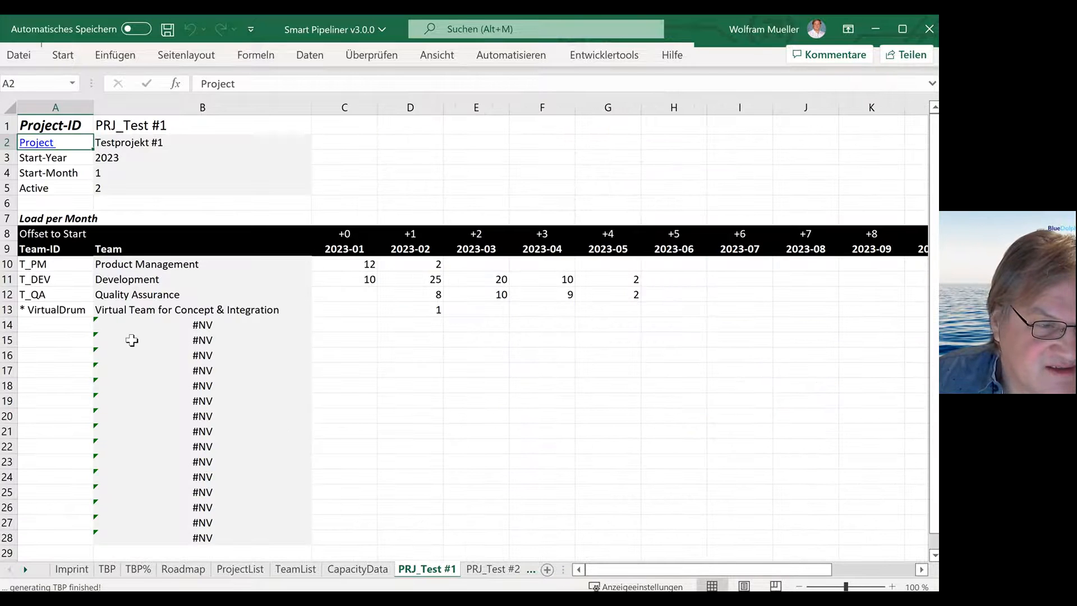
{"action": "left_click", "coordinate": [71, 307]}
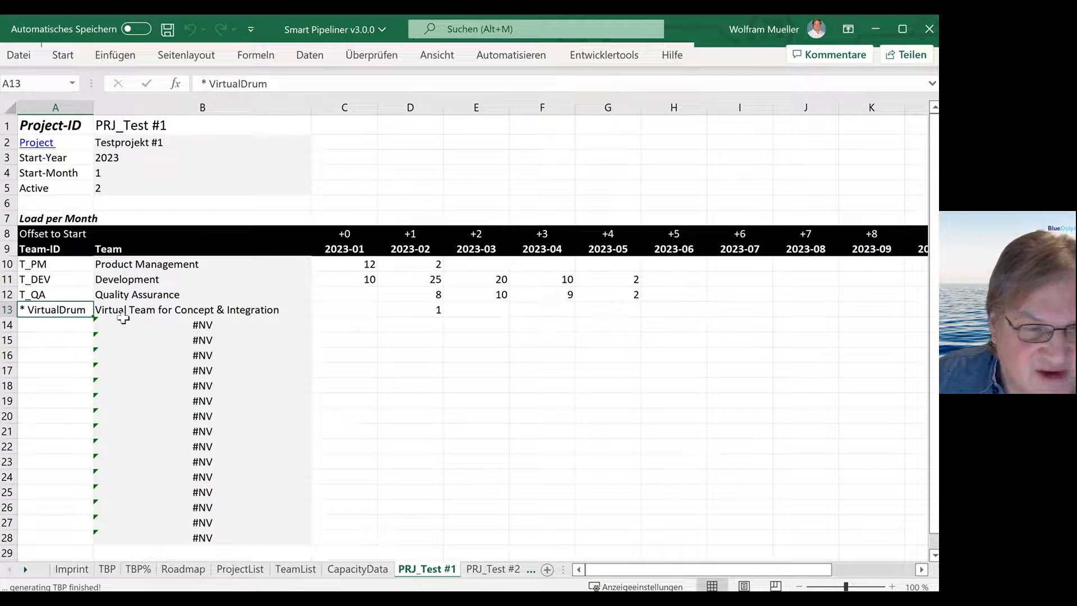
{"action": "left_click", "coordinate": [412, 311]}
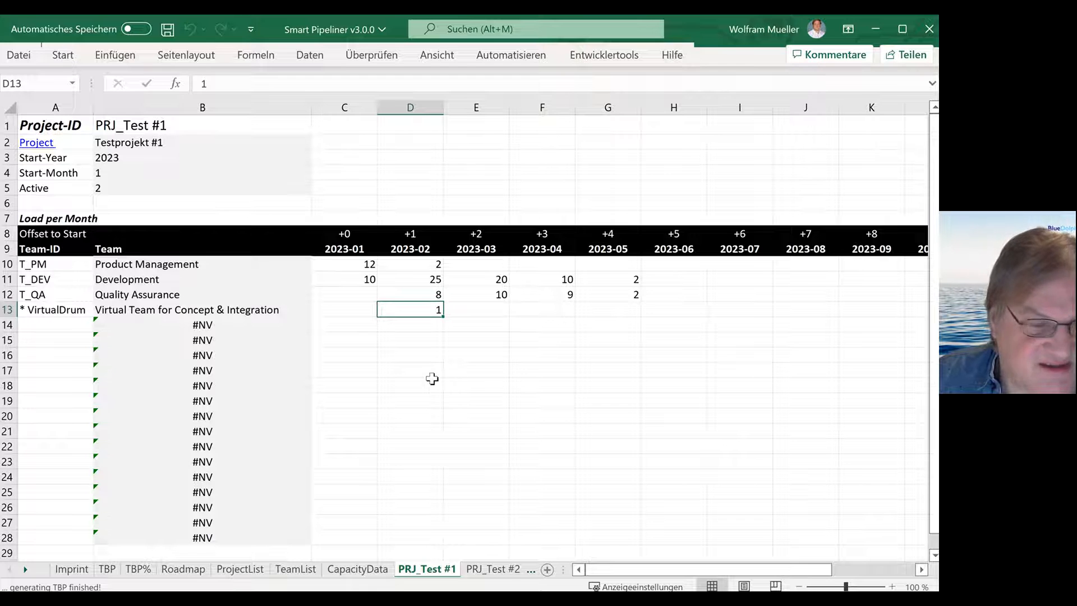
{"action": "left_click", "coordinate": [107, 569]}
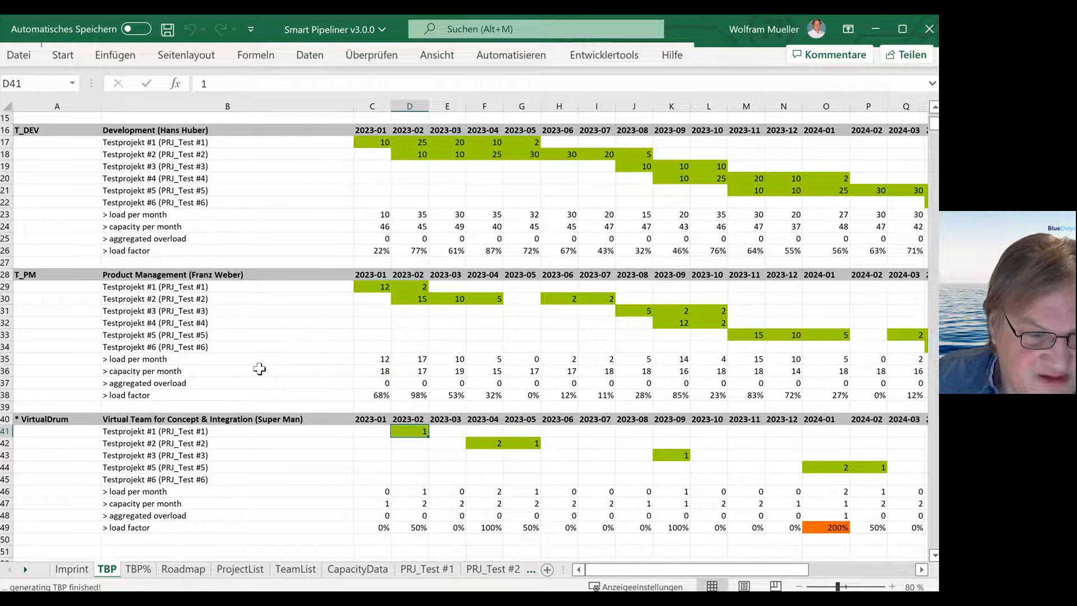
- Open the Roadmap sheet and go through its project list from PRJ_Test #1 to PRJ_Test #6
{"action": "left_click", "coordinate": [182, 569]}
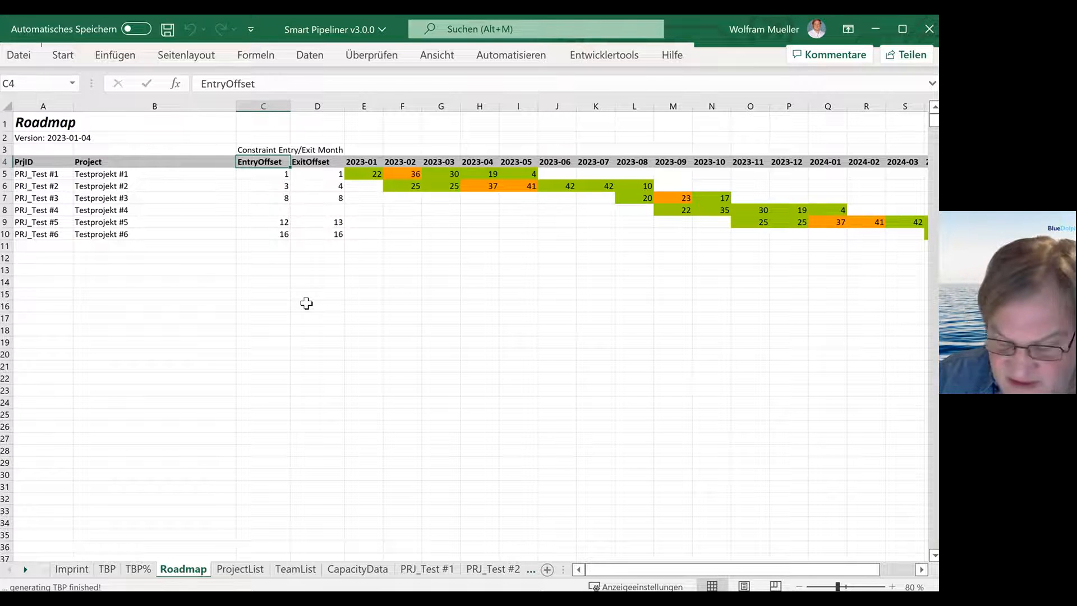
{"action": "key", "text": "Left"}
{"action": "key", "text": "Left"}
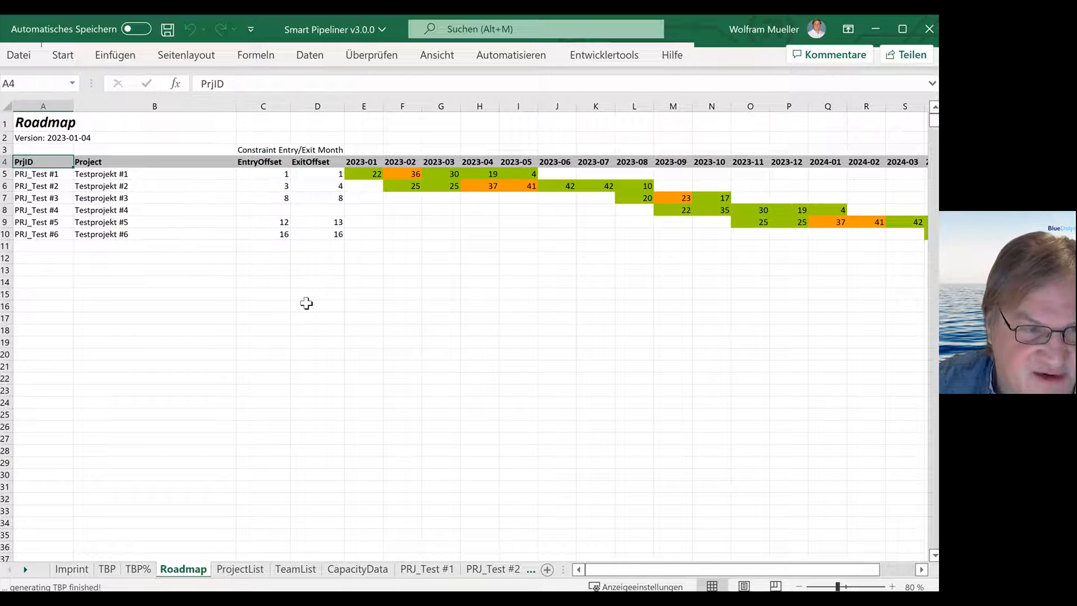
{"action": "key", "text": "Down"}
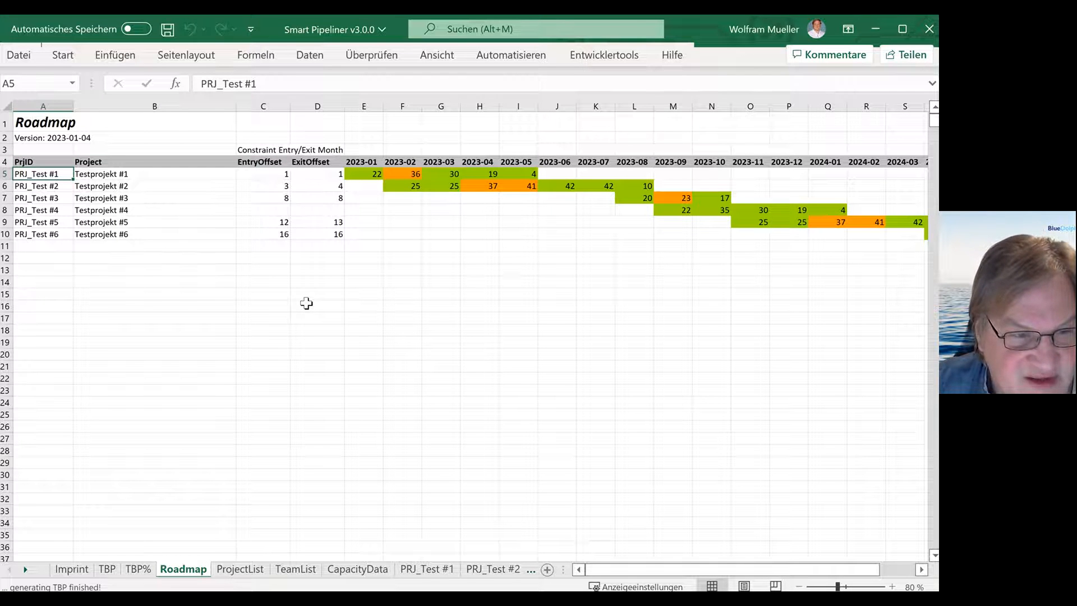
{"action": "key", "text": "Down"}
{"action": "key", "text": "Down"}
{"action": "key", "text": "Down"}
{"action": "key", "text": "Down"}
{"action": "key", "text": "Down"}
{"action": "key", "text": "Right"}
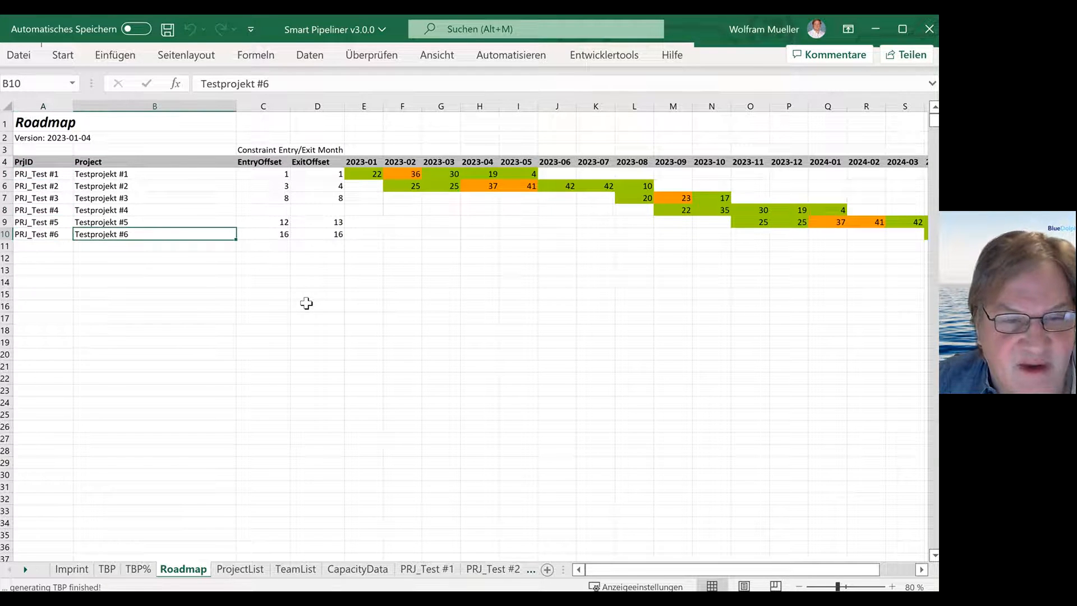
- Examine Testprojekt #1's monthly bar on the roadmap, from its start through the highlighted constraint month to its end
{"action": "key", "text": "Up"}
{"action": "key", "text": "Up"}
{"action": "key", "text": "Up"}
{"action": "key", "text": "Up"}
{"action": "key", "text": "Up"}
{"action": "key", "text": "Right"}
{"action": "key", "text": "Right"}
{"action": "key", "text": "Right"}
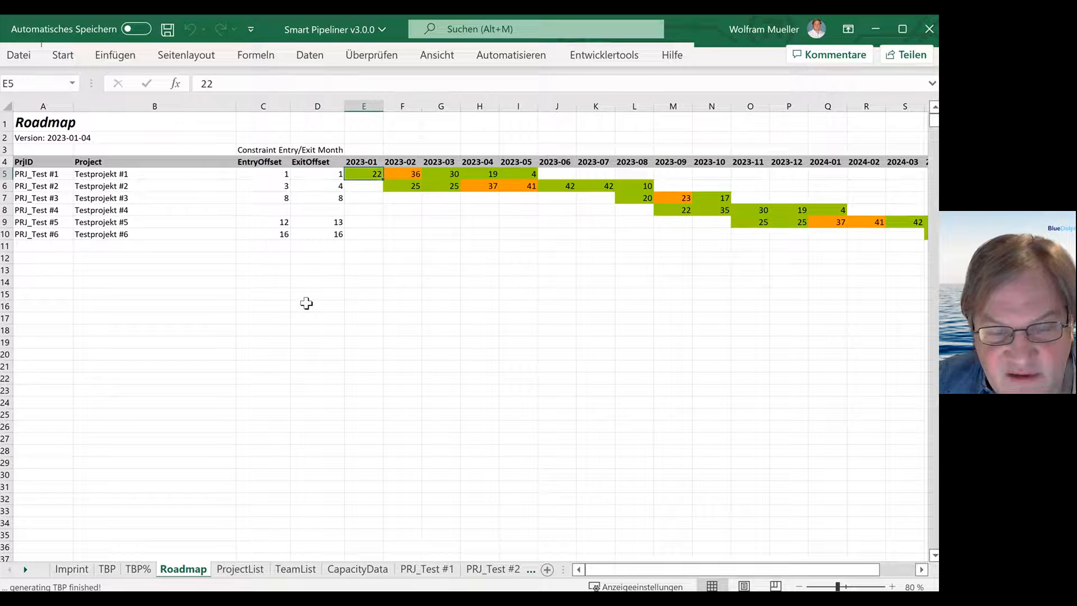
{"action": "key", "text": "Right"}
{"action": "key", "text": "Right"}
{"action": "key", "text": "Right"}
{"action": "key", "text": "Right"}
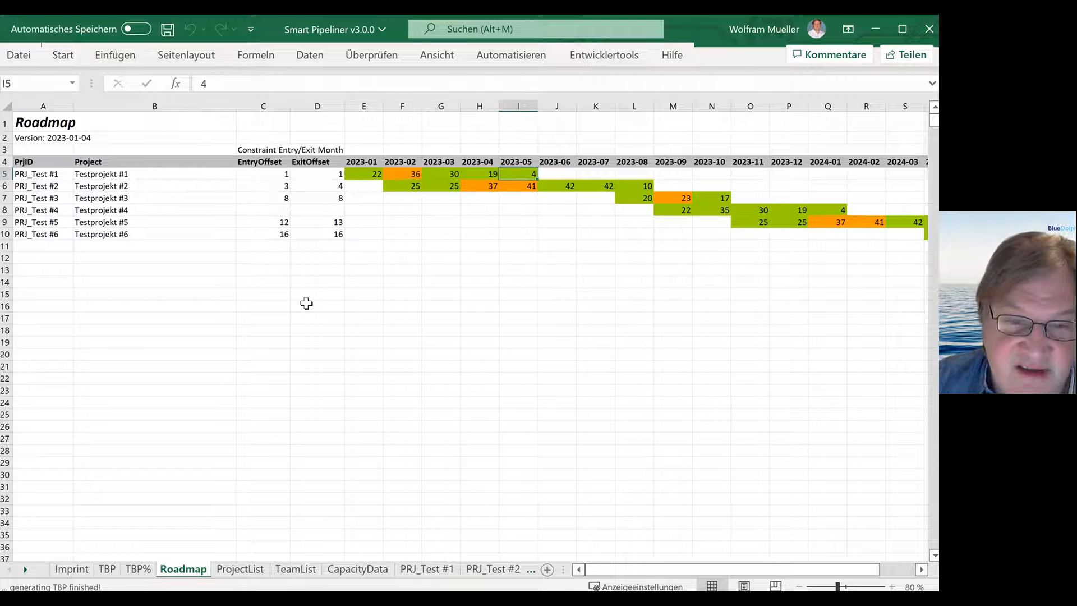
{"action": "key", "text": "Left"}
{"action": "key", "text": "Left"}
{"action": "key", "text": "Left"}
{"action": "key", "text": "Left"}
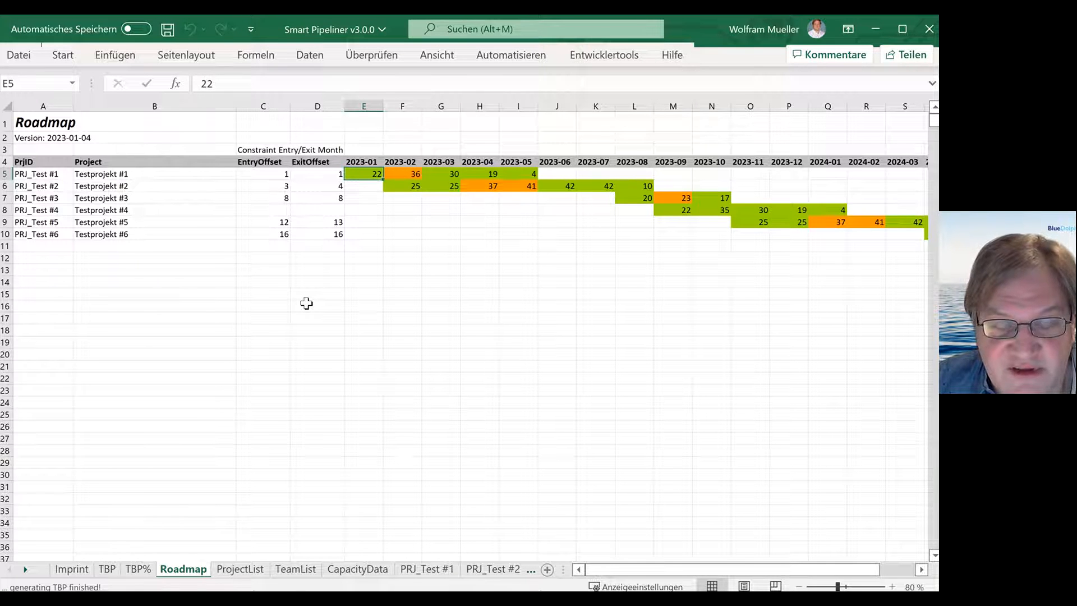
{"action": "key", "text": "Right"}
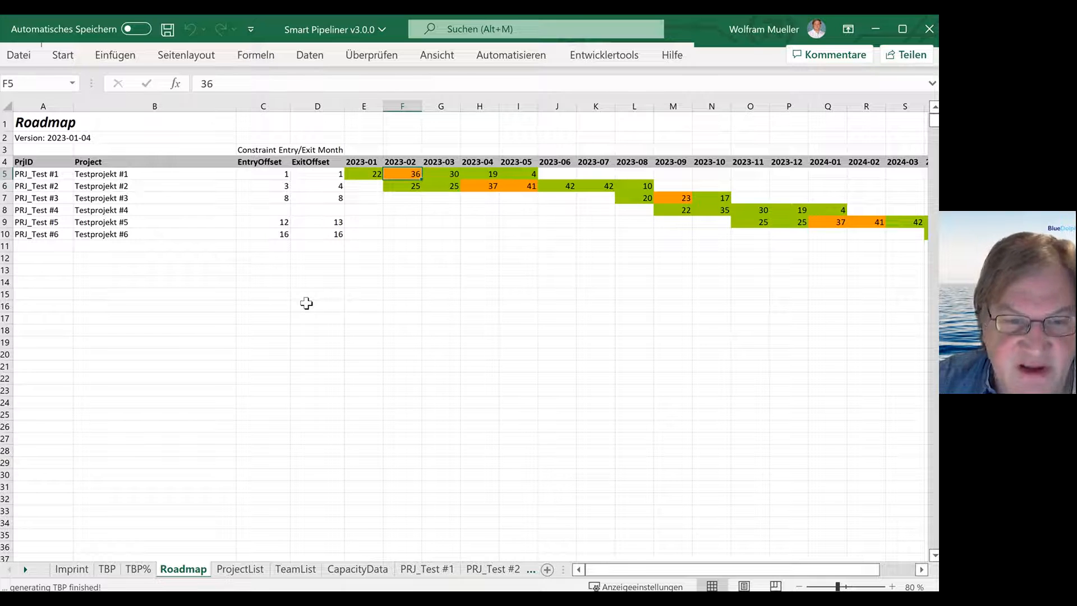
{"action": "key", "text": "Left"}
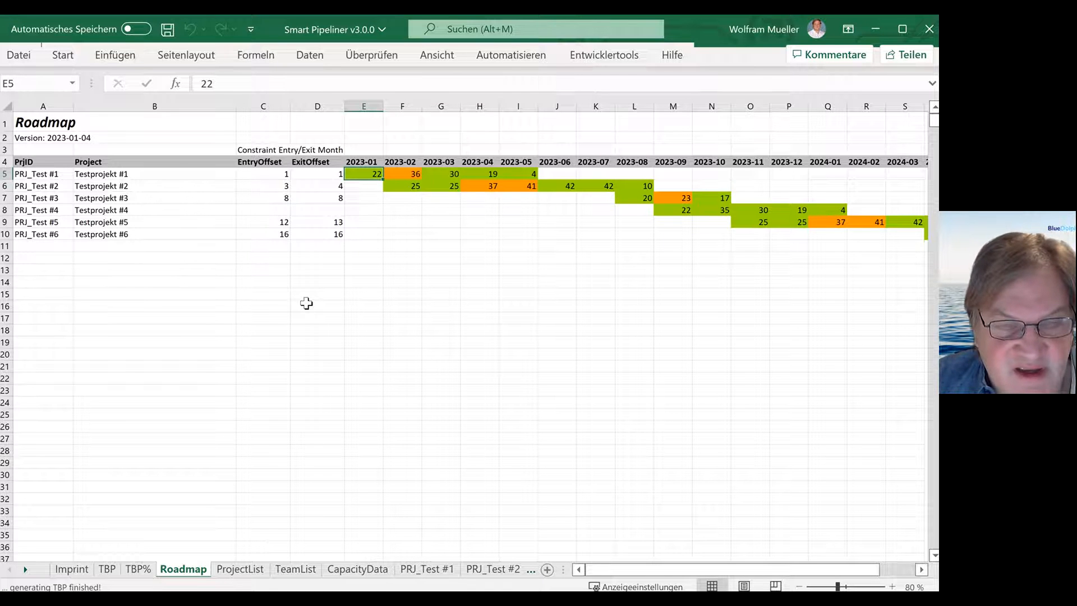
{"action": "key", "text": "Right"}
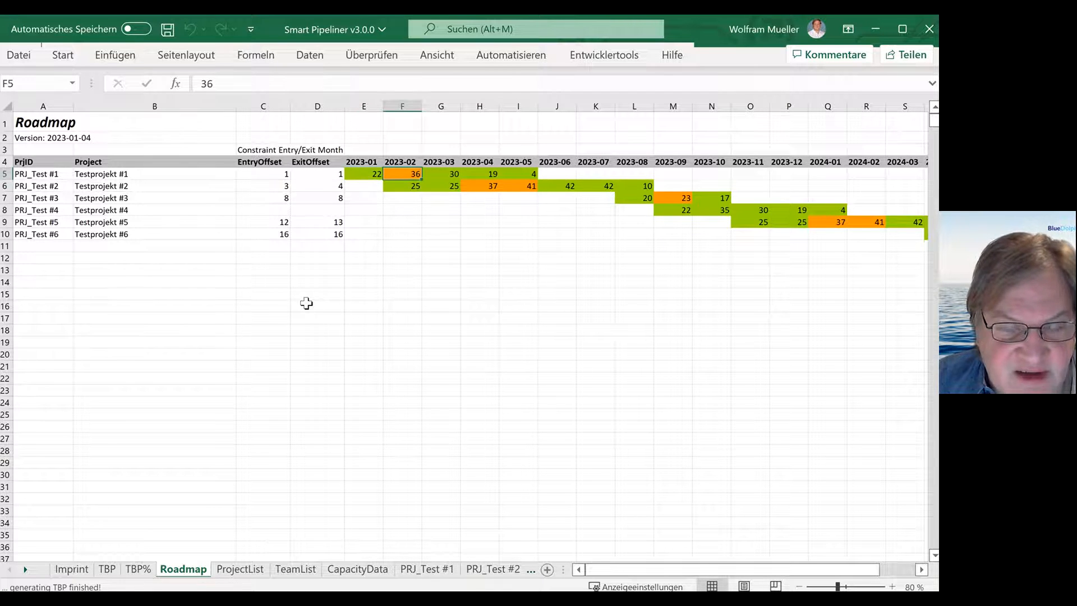
{"action": "key", "text": "Right"}
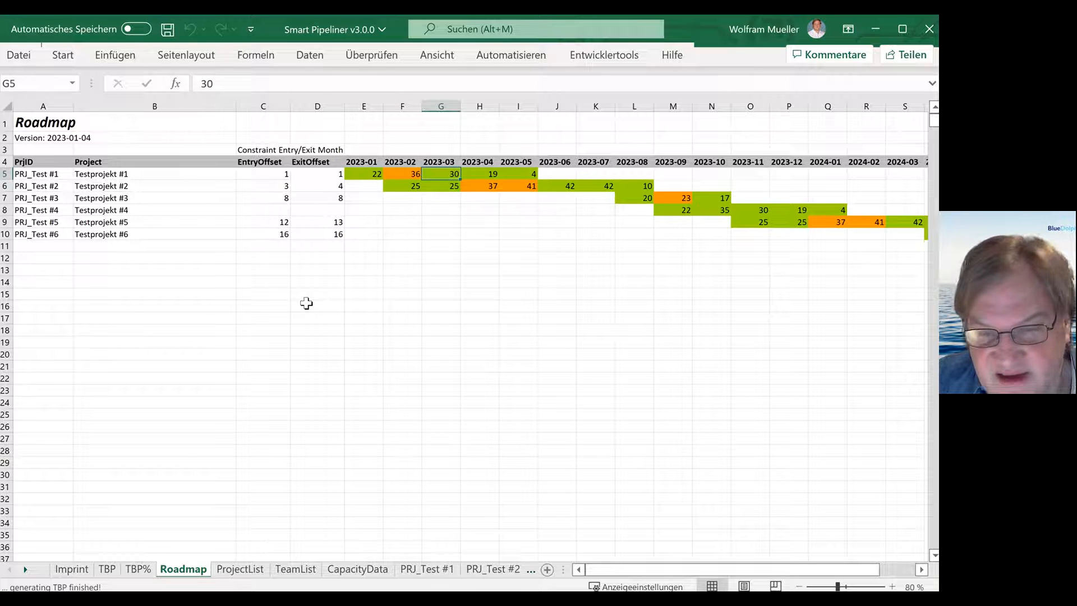
{"action": "key", "text": "Right"}
{"action": "key", "text": "Right"}
{"action": "key", "text": "Right"}
- Examine Testprojekt #2's monthly bar on the roadmap, including its highlighted constraint months and its end
{"action": "key", "text": "Down"}
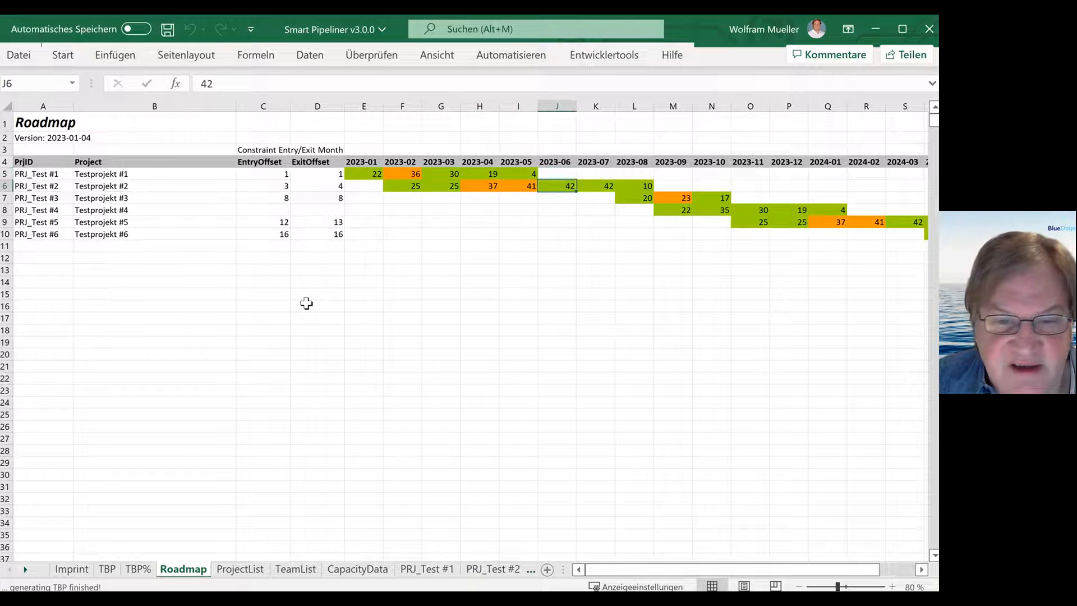
{"action": "key", "text": "Left"}
{"action": "key", "text": "Left"}
{"action": "key", "text": "Left"}
{"action": "key", "text": "Left"}
{"action": "key", "text": "Right"}
{"action": "key", "text": "Right"}
{"action": "key", "text": "Right"}
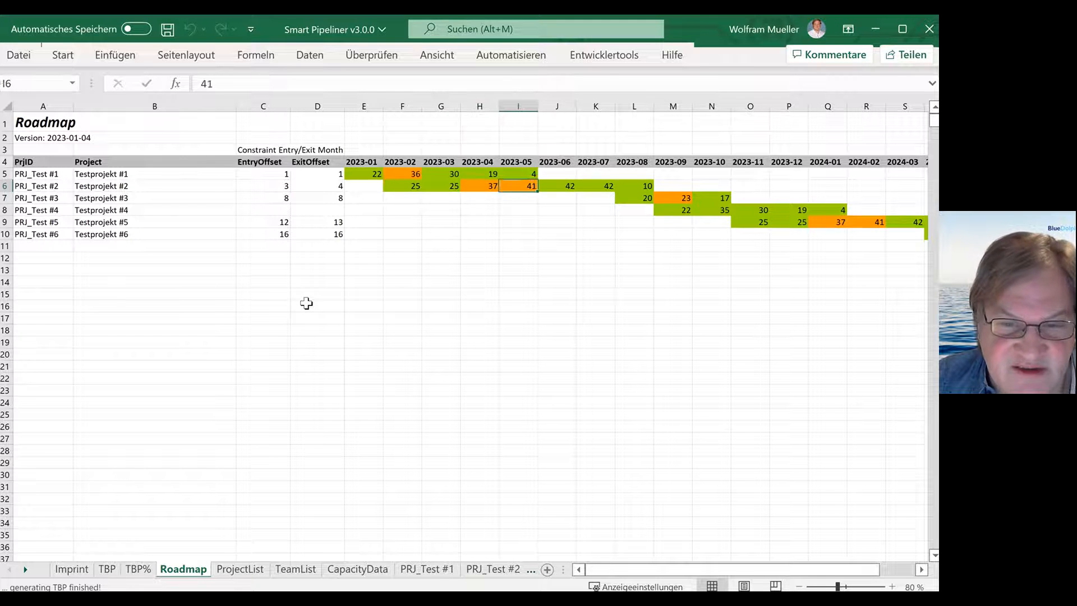
{"action": "key", "text": "Right"}
{"action": "key", "text": "Right"}
{"action": "key", "text": "Right"}
{"action": "key", "text": "Right"}
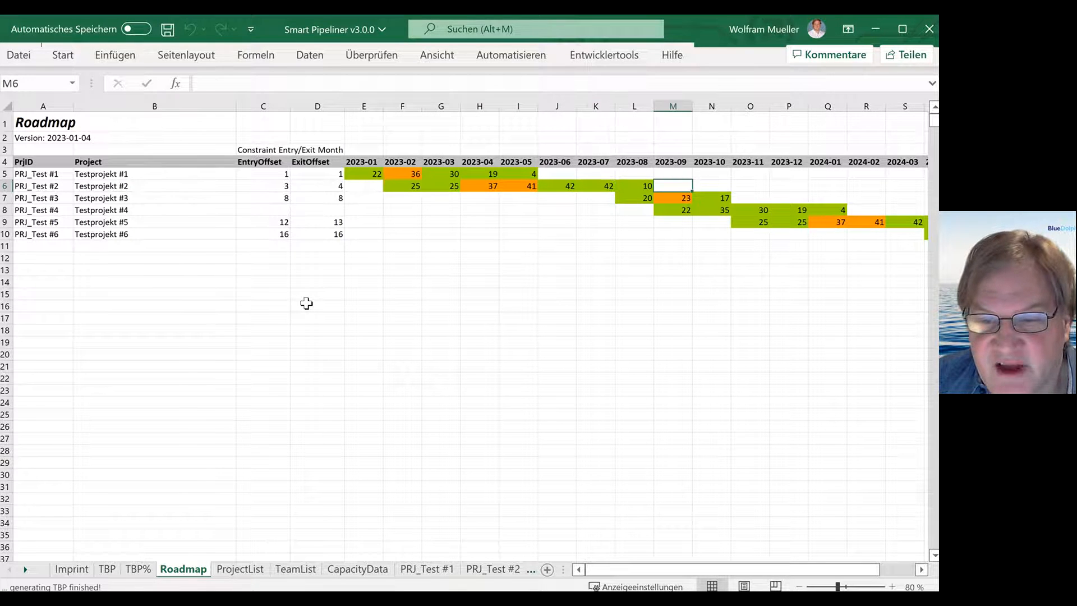
- Examine Testprojekt #3's monthly bar on the roadmap around its highlighted constraint month
{"action": "key", "text": "Left"}
{"action": "key", "text": "Down"}
{"action": "key", "text": "Right"}
{"action": "key", "text": "Right"}
{"action": "key", "text": "Left"}
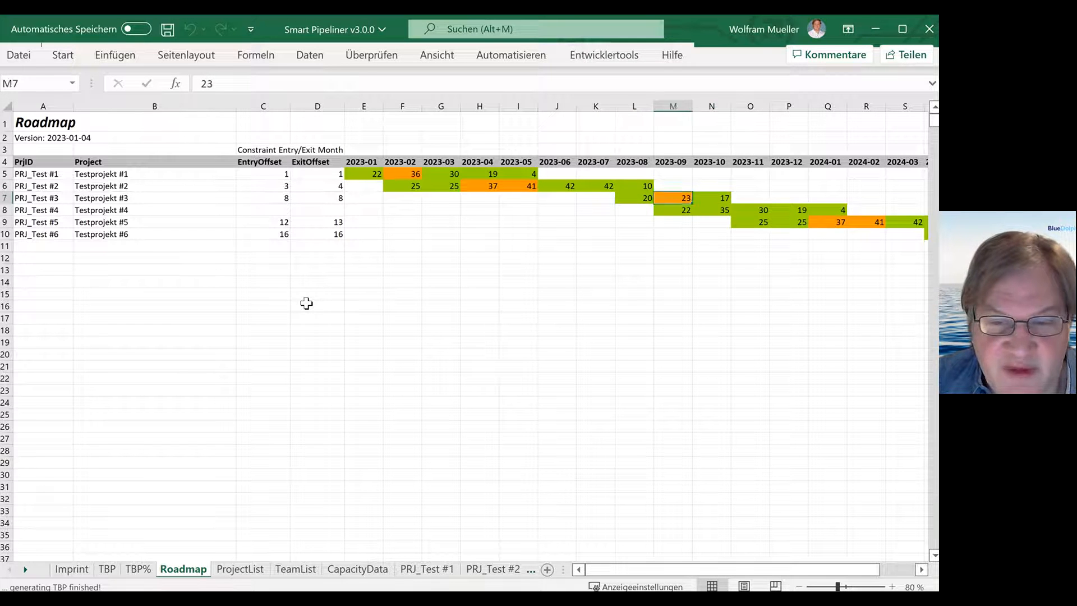
{"action": "key", "text": "Left"}
{"action": "key", "text": "Right"}
{"action": "key", "text": "Left"}
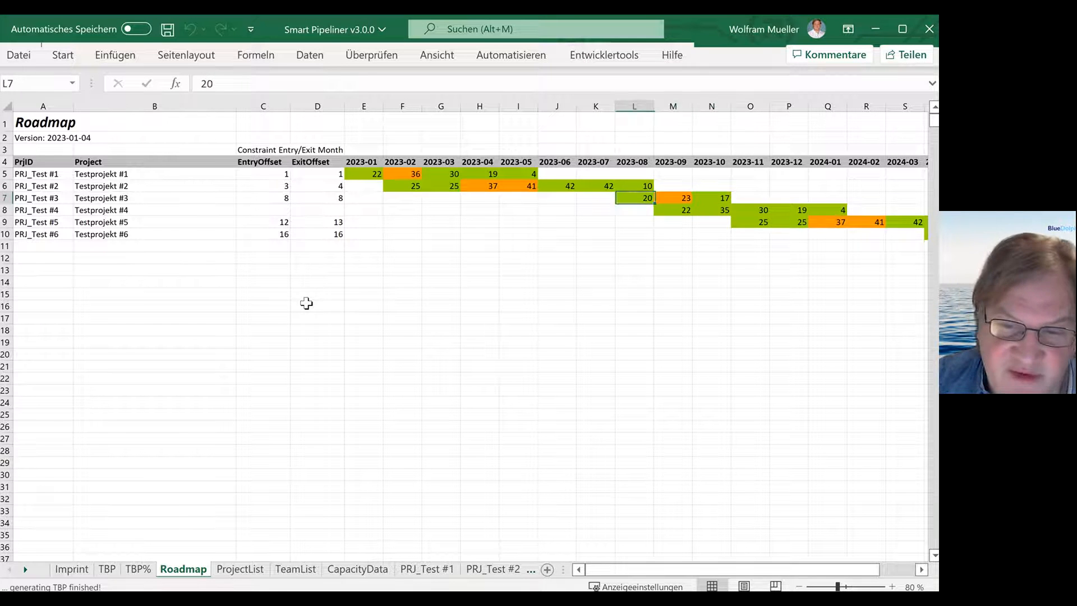
- Follow Testprojekt #3's roadmap bar to its end and examine Testprojekt #4's monthly bar from start to end
{"action": "key", "text": "Right"}
{"action": "key", "text": "Right"}
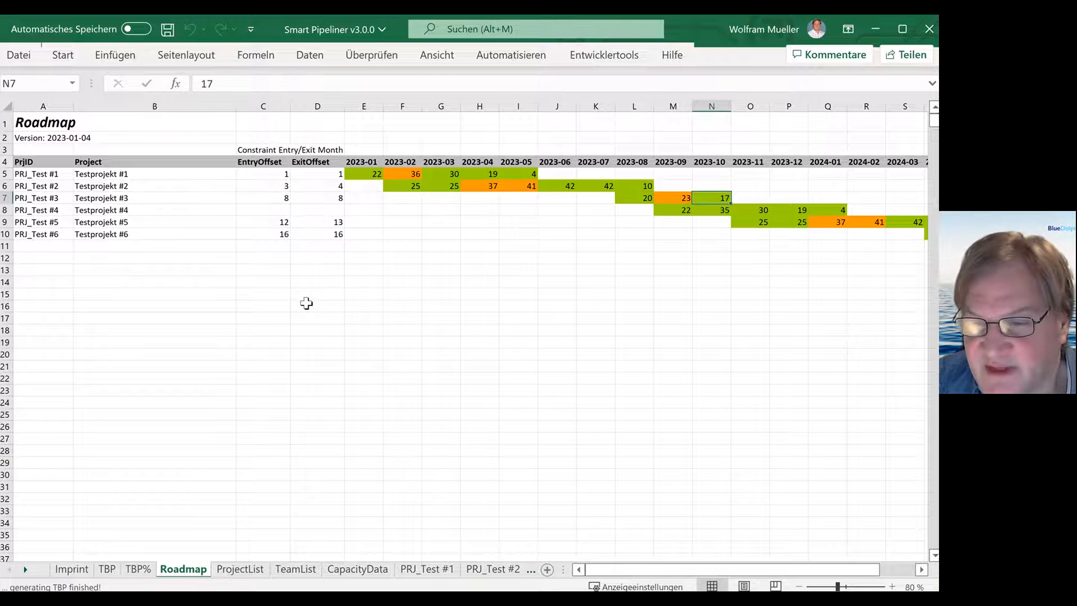
{"action": "key", "text": "Down"}
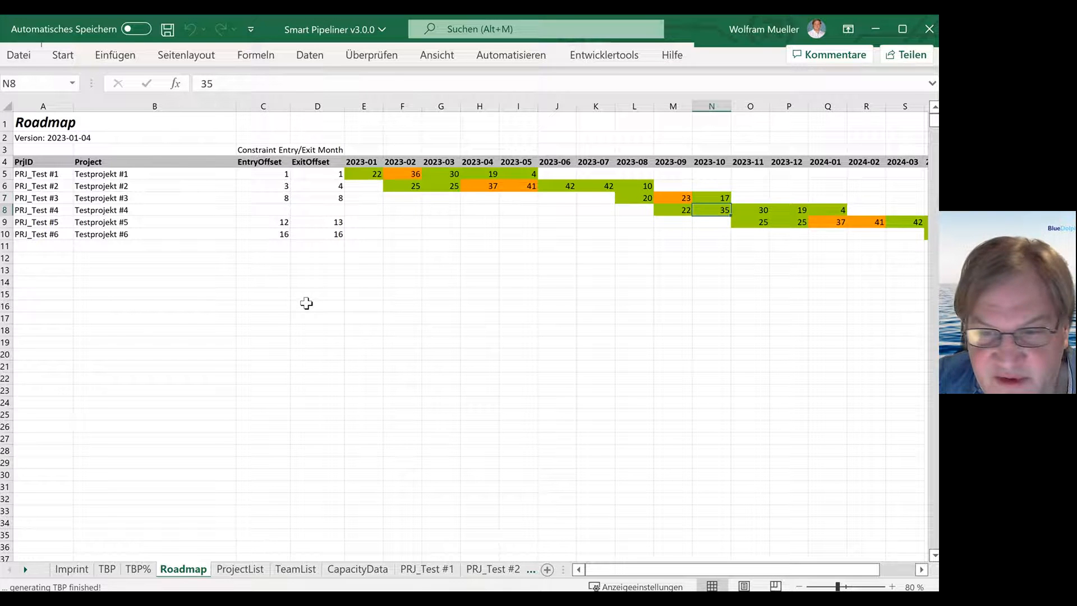
{"action": "key", "text": "Left"}
{"action": "key", "text": "Right"}
{"action": "key", "text": "Right"}
{"action": "key", "text": "Right"}
{"action": "key", "text": "Right"}
{"action": "key", "text": "Right"}
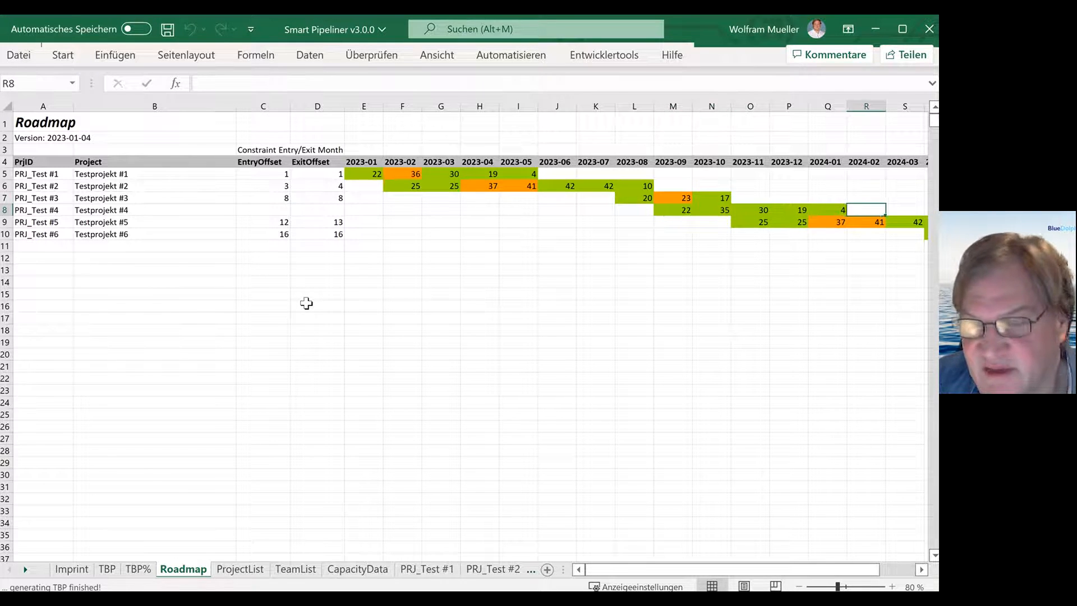
{"action": "key", "text": "Left"}
{"action": "key", "text": "Left"}
{"action": "key", "text": "Left"}
{"action": "key", "text": "Left"}
{"action": "key", "text": "Left"}
{"action": "key", "text": "Right"}
{"action": "key", "text": "Right"}
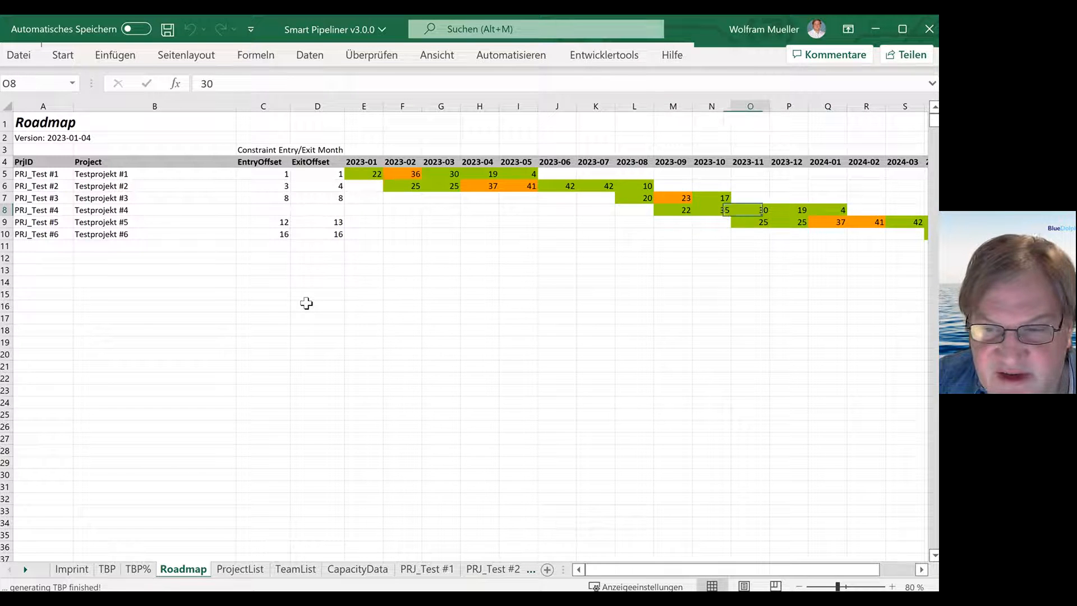
- Check the constraint EntryOffset and ExitOffset cells of PRJ_Test #4 on the roadmap
{"action": "key", "text": "Left"}
{"action": "key", "text": "Left"}
{"action": "key", "text": "Left"}
{"action": "key", "text": "Left"}
{"action": "key", "text": "Left"}
{"action": "key", "text": "Left"}
{"action": "key", "text": "Left"}
{"action": "key", "text": "Left"}
{"action": "key", "text": "Left"}
{"action": "key", "text": "Left"}
{"action": "key", "text": "Left"}
{"action": "key", "text": "Left"}
{"action": "key", "text": "Left"}
{"action": "key", "text": "Left"}
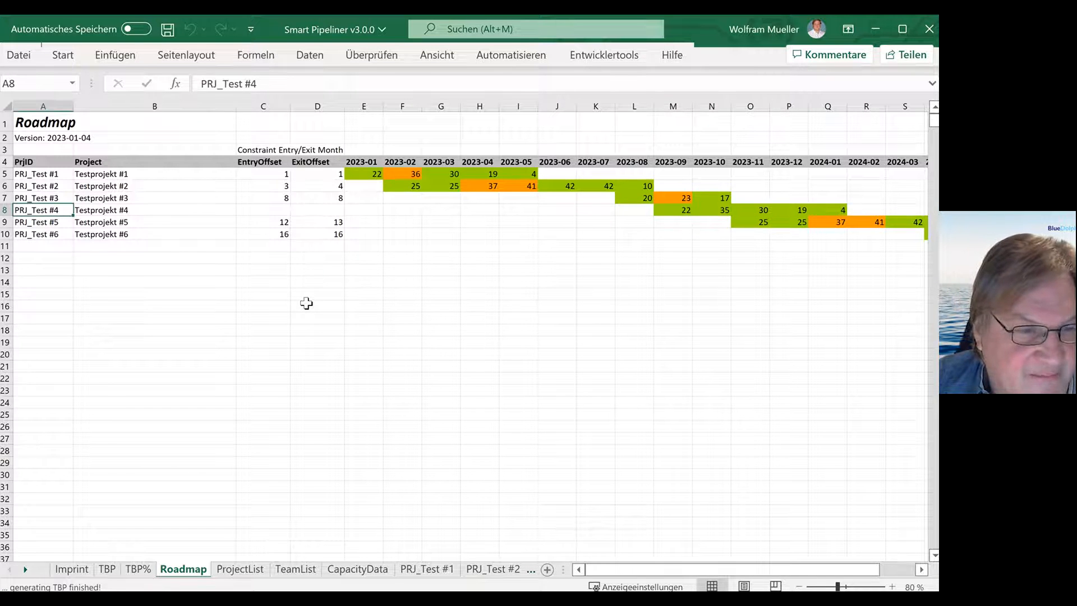
{"action": "key", "text": "Right"}
{"action": "key", "text": "Right"}
{"action": "key", "text": "Right"}
{"action": "key", "text": "Right"}
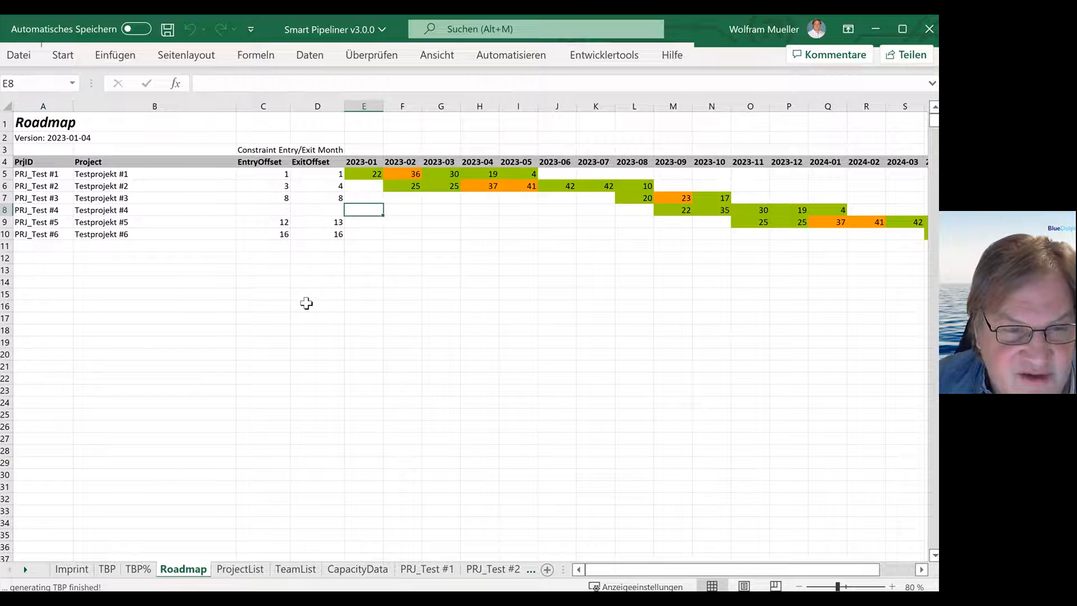
{"action": "key", "text": "Left"}
{"action": "key", "text": "Left"}
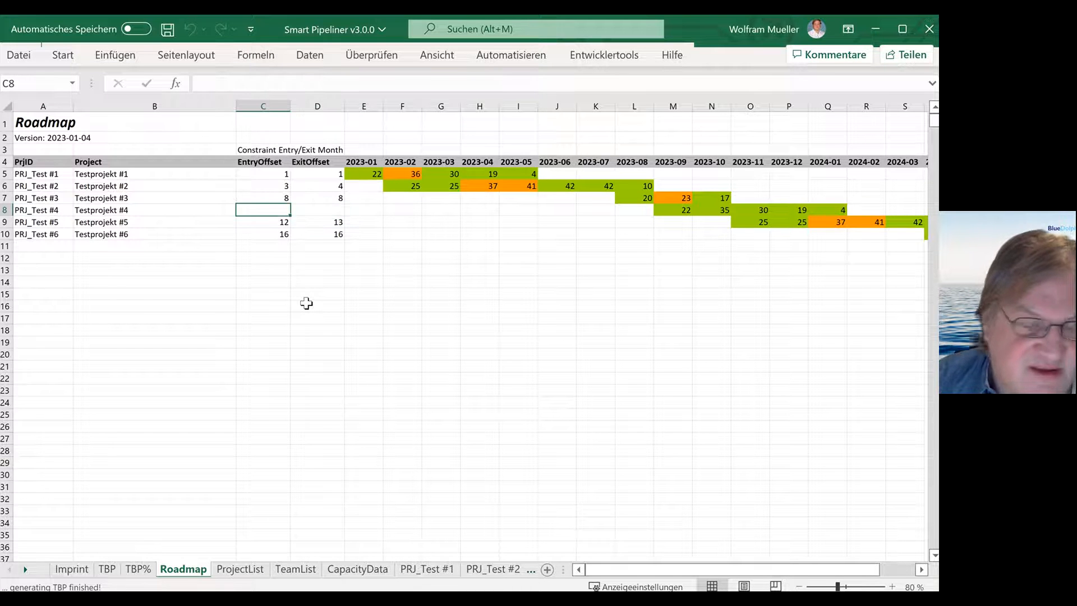
{"action": "key", "text": "Right"}
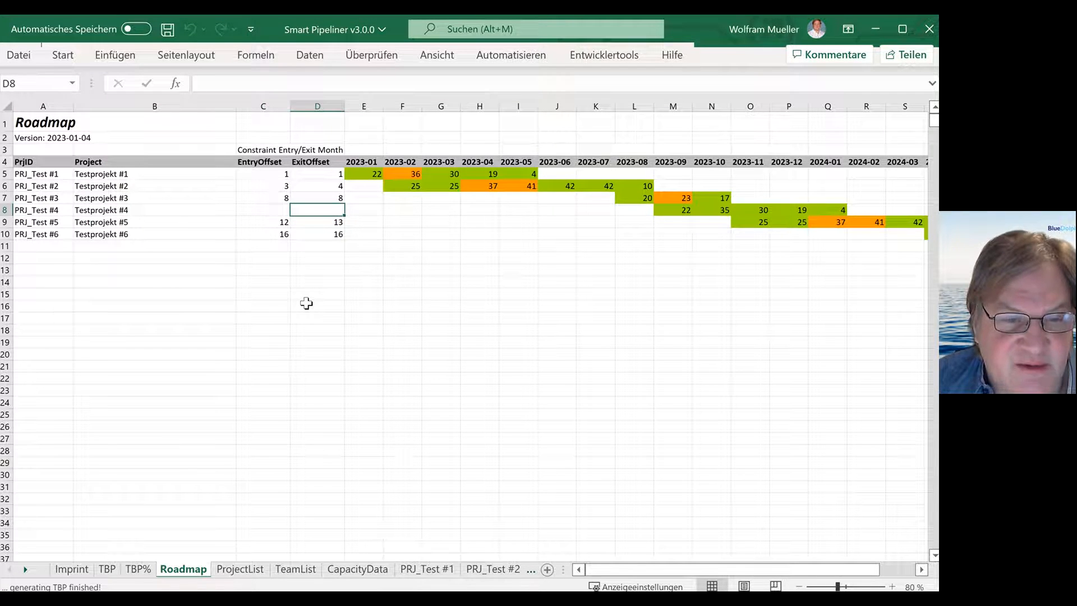
{"action": "key", "text": "Left"}
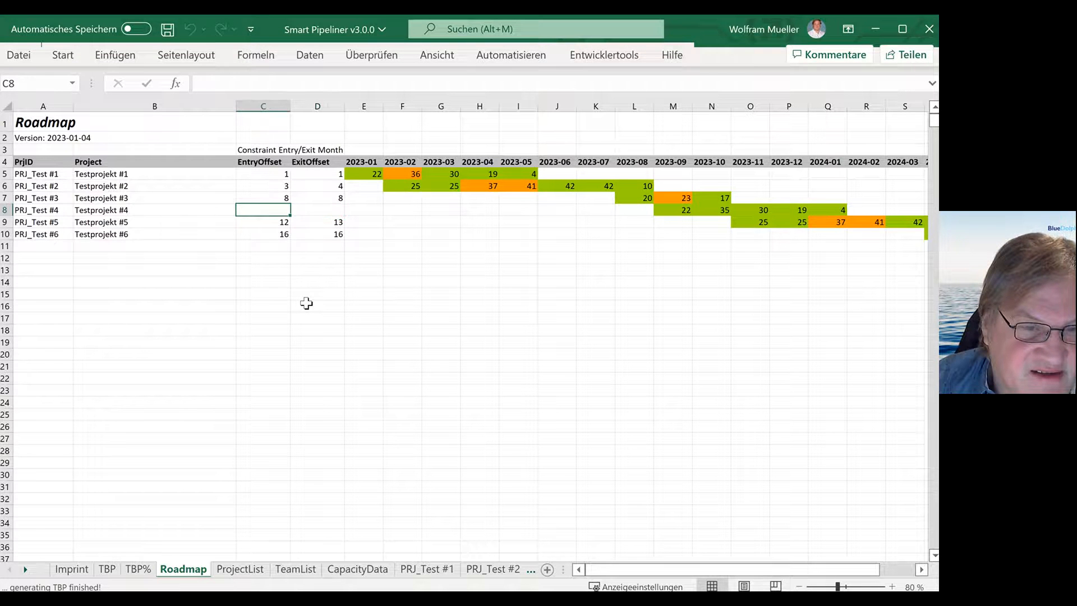
{"action": "key", "text": "Right"}
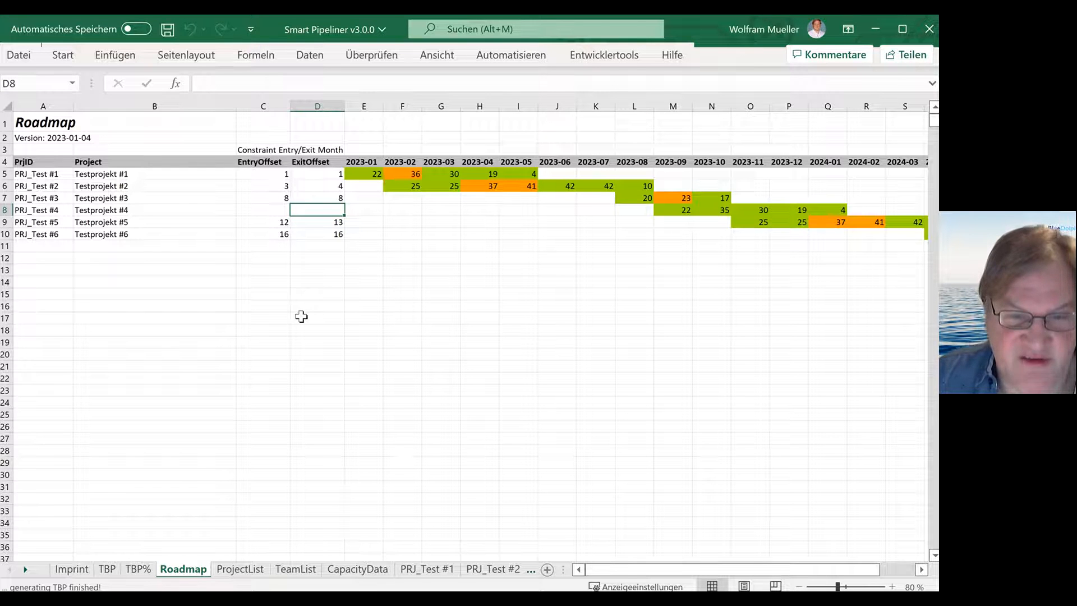
- Open the ProjectList sheet and go through the resulting Start dates of the listed projects
{"action": "left_click", "coordinate": [239, 569]}
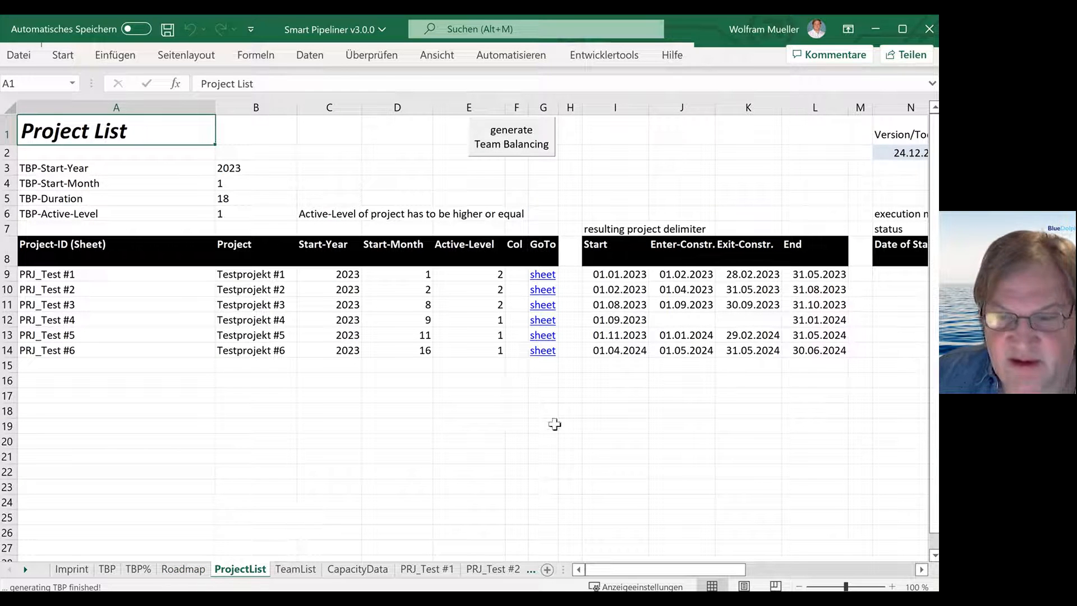
{"action": "left_click", "coordinate": [626, 248]}
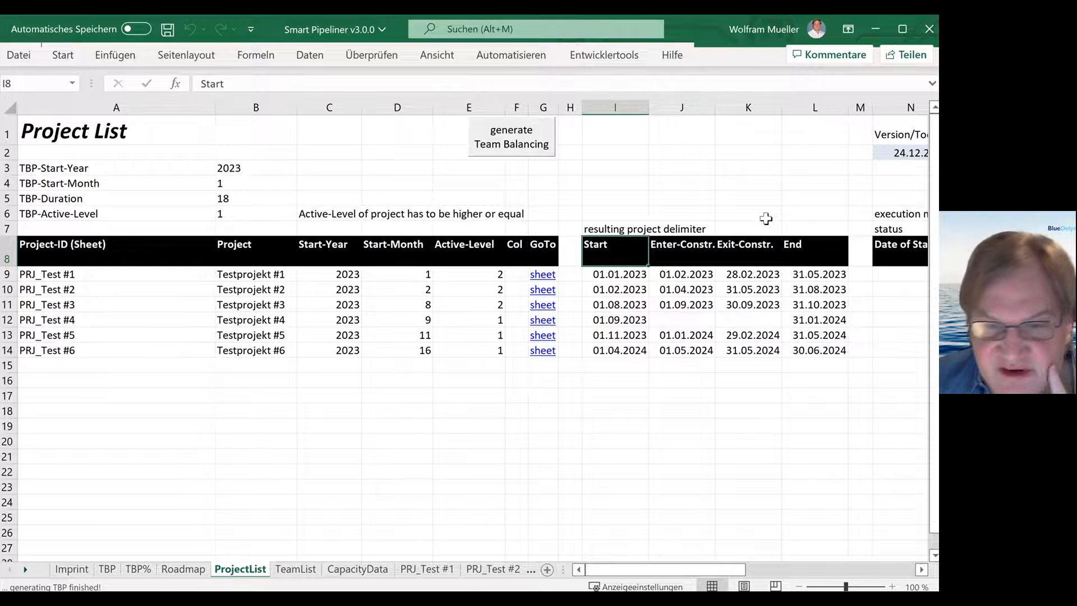
{"action": "key", "text": "Down"}
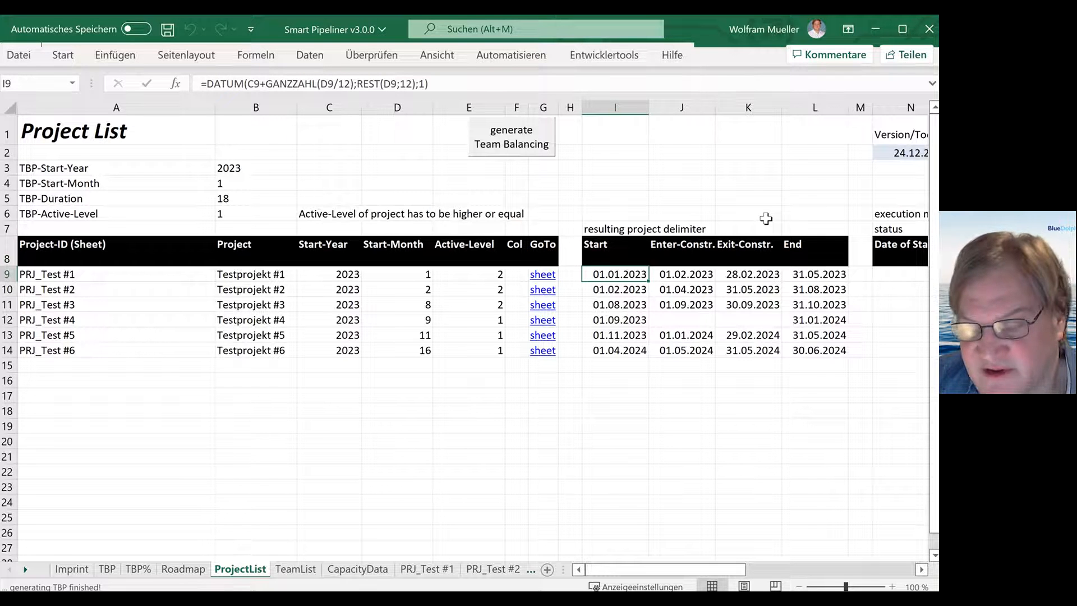
{"action": "key", "text": "Down"}
{"action": "key", "text": "Down"}
{"action": "key", "text": "Down"}
{"action": "key", "text": "Down"}
{"action": "key", "text": "Down"}
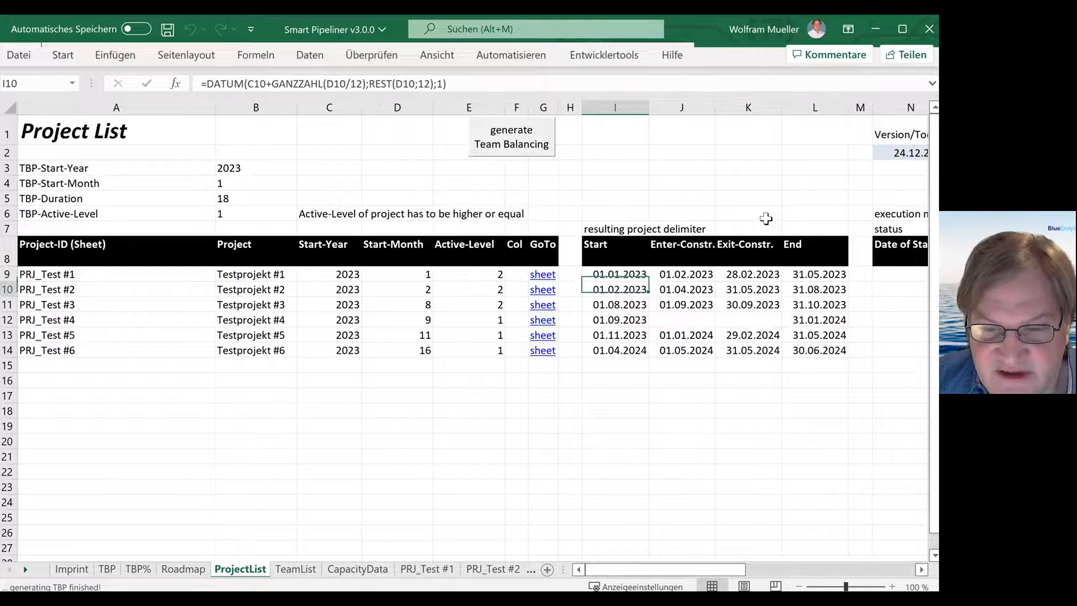
{"action": "key", "text": "Up"}
{"action": "key", "text": "Up"}
{"action": "key", "text": "Up"}
{"action": "key", "text": "Up"}
{"action": "key", "text": "Up"}
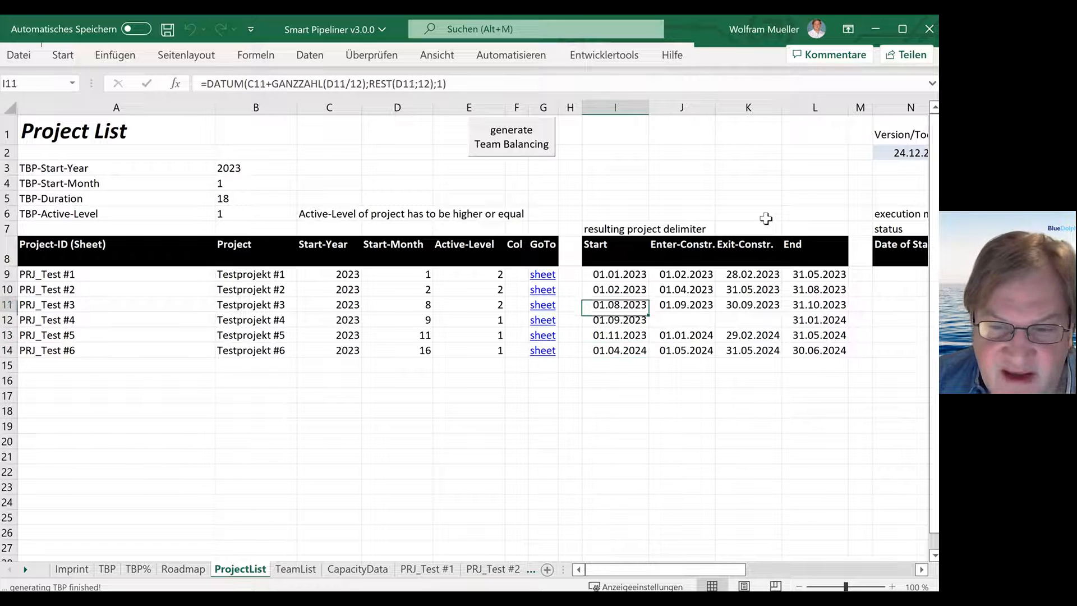
- Examine PRJ_Test #1's resulting project delimiters from Start across to End
{"action": "key", "text": "Right"}
{"action": "key", "text": "Right"}
{"action": "key", "text": "Right"}
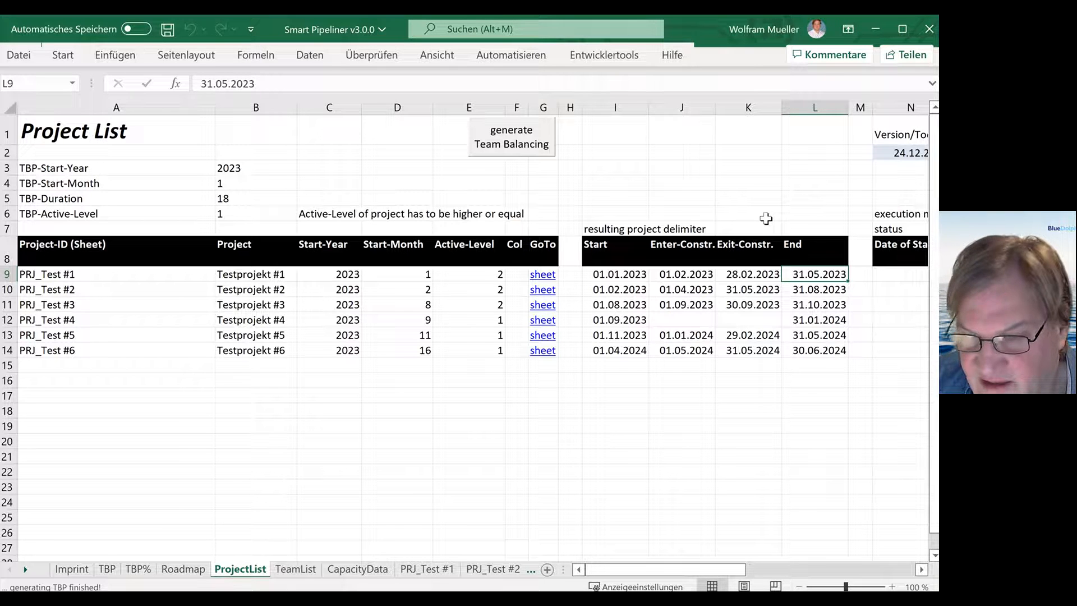
{"action": "key", "text": "Left"}
{"action": "key", "text": "Left"}
{"action": "key", "text": "Left"}
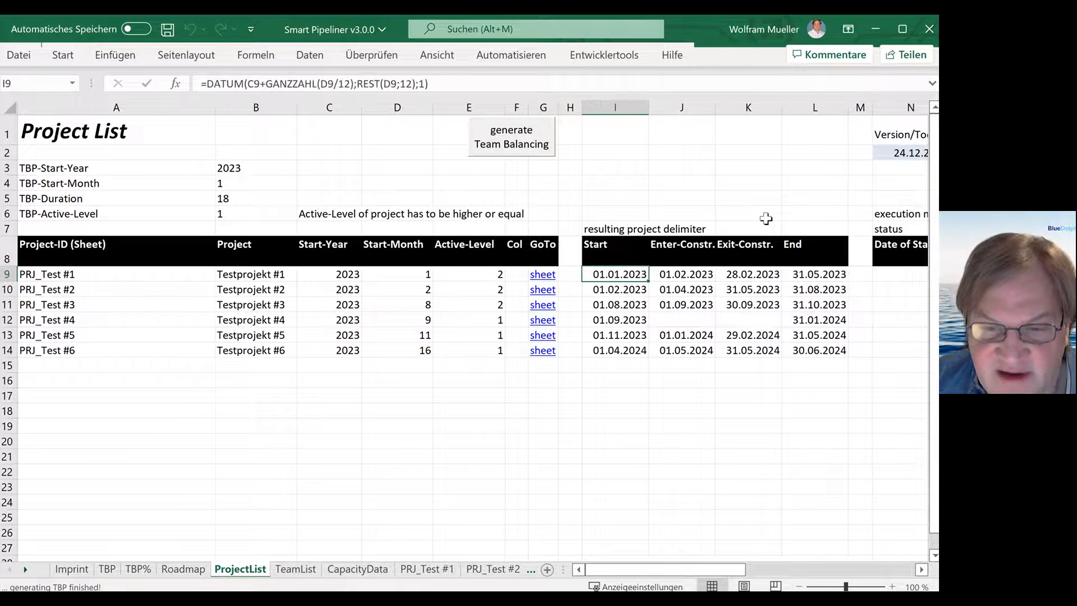
- Review the Start dates down to PRJ_Test #6 and the End dates back up to PRJ_Test #1
{"action": "key", "text": "Down"}
{"action": "key", "text": "Down"}
{"action": "key", "text": "Down"}
{"action": "key", "text": "Down"}
{"action": "key", "text": "Down"}
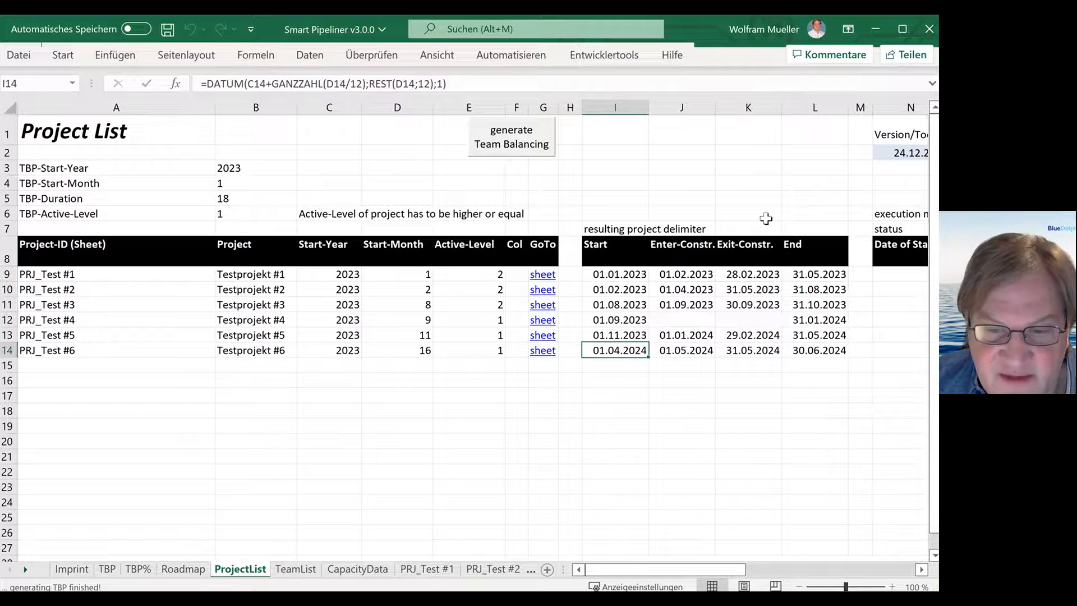
{"action": "key", "text": "Right"}
{"action": "key", "text": "Right"}
{"action": "key", "text": "Right"}
{"action": "key", "text": "Up"}
{"action": "key", "text": "Up"}
{"action": "key", "text": "Up"}
{"action": "key", "text": "Up"}
{"action": "key", "text": "Up"}
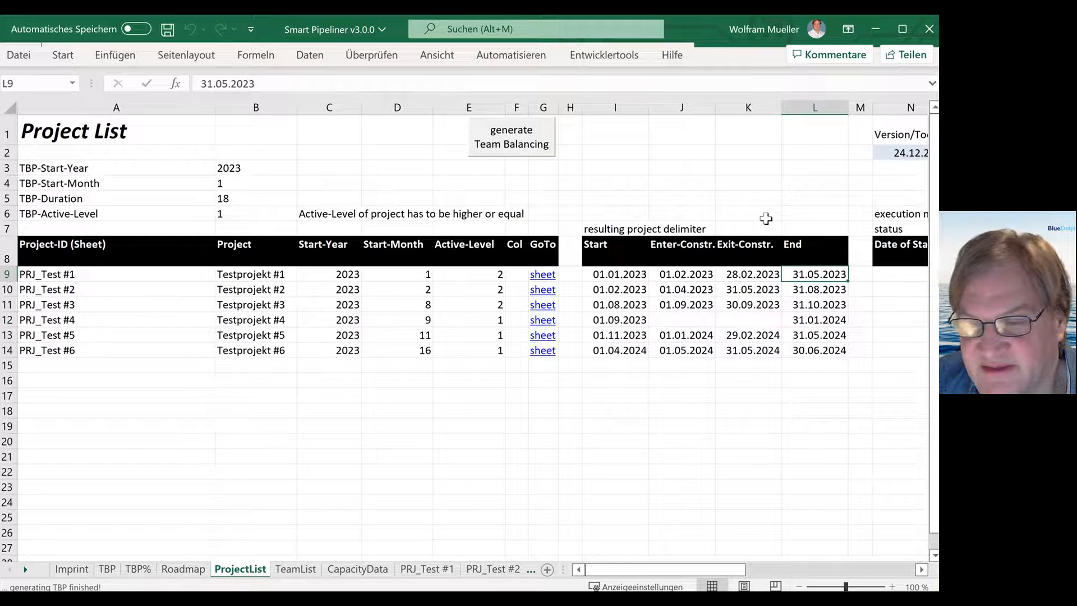
- Compare PRJ_Test #1's Enter-Constr. and Exit-Constr. dates in the project list
{"action": "key", "text": "Left"}
{"action": "key", "text": "Left"}
{"action": "key", "text": "Right"}
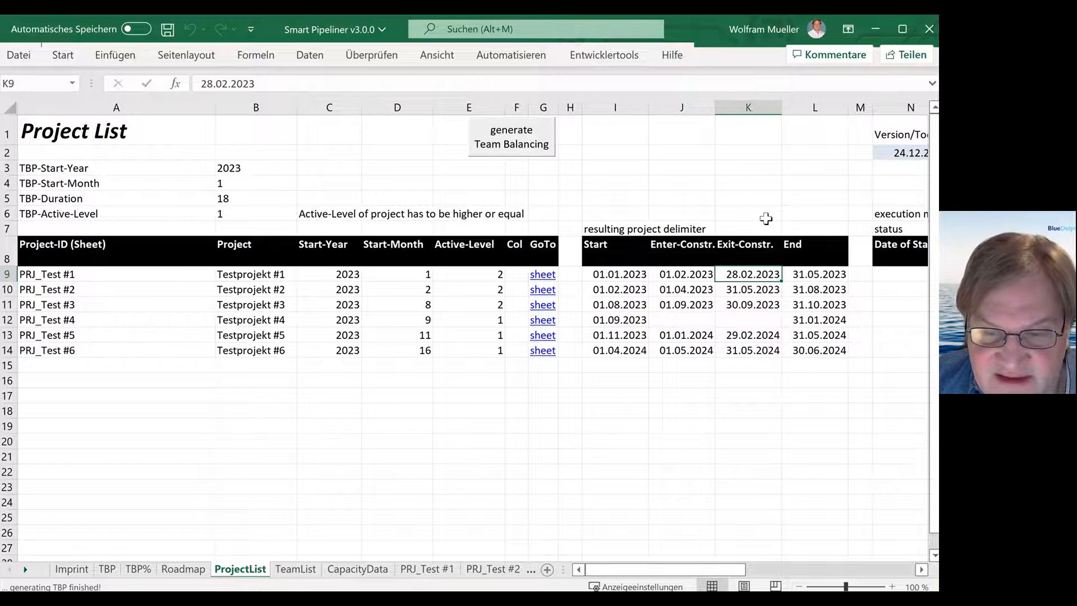
{"action": "key", "text": "Left"}
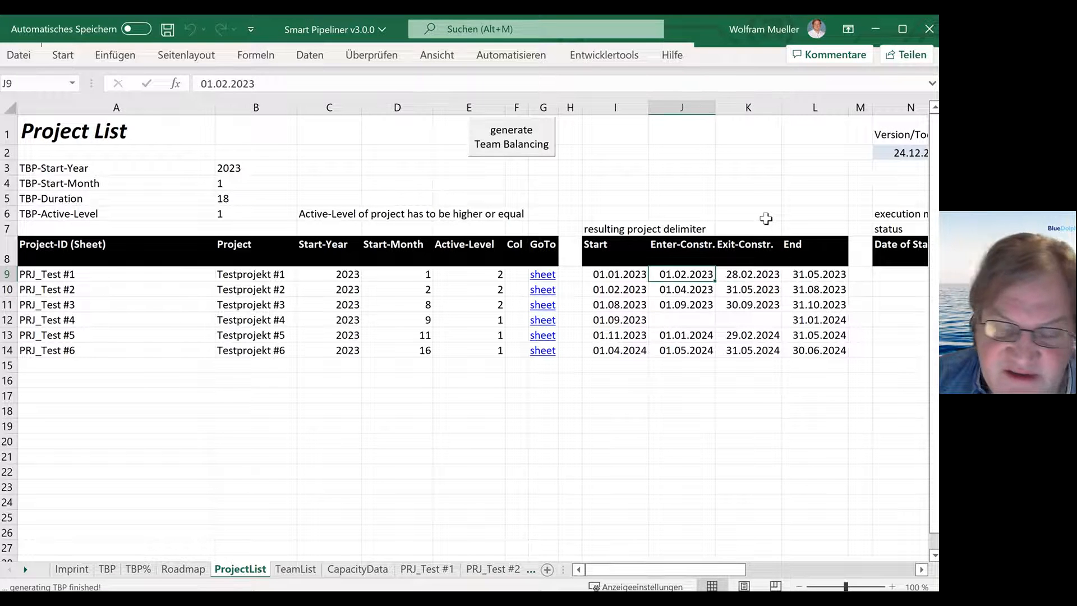
{"action": "key", "text": "Right"}
{"action": "key", "text": "Left"}
{"action": "key", "text": "Right"}
{"action": "key", "text": "Left"}
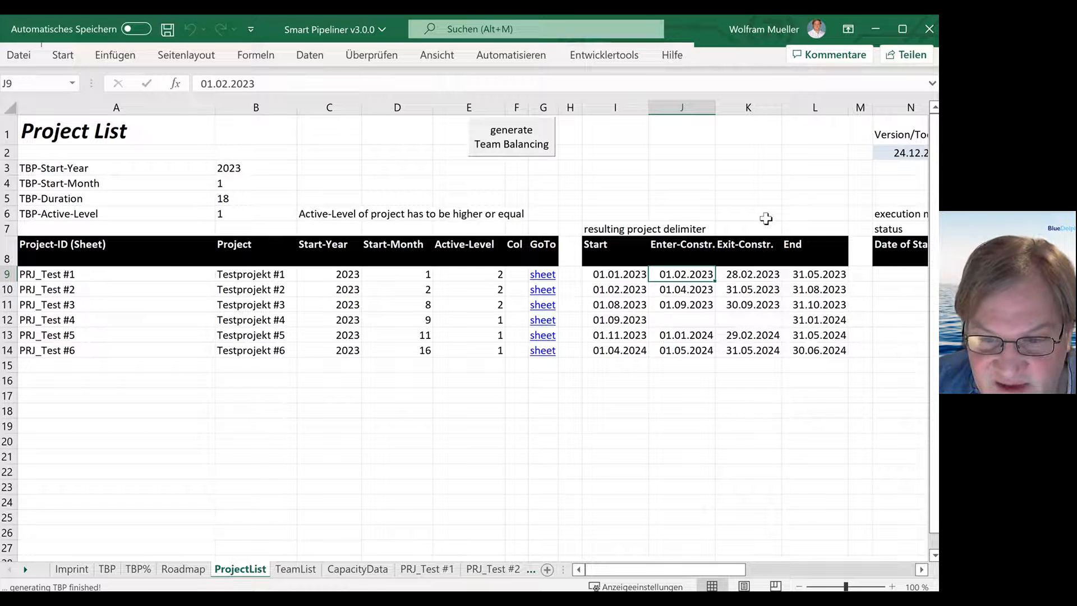
{"action": "key", "text": "Right"}
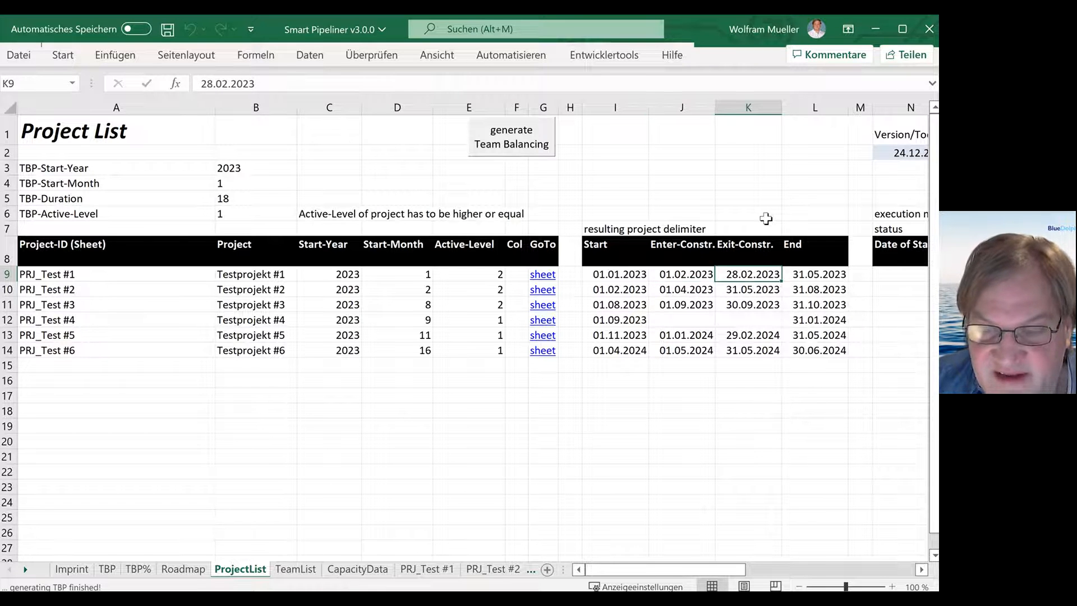
- Go through the resulting Start dates from PRJ_Test #1 downward and across to PRJ_Test #6's End date
{"action": "key", "text": "Left"}
{"action": "key", "text": "Left"}
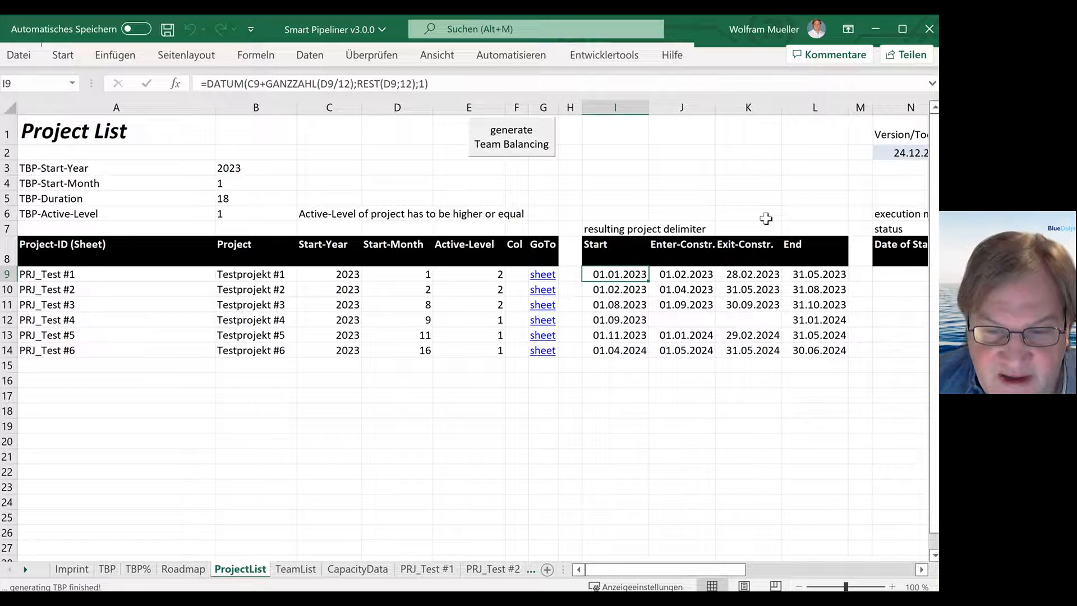
{"action": "key", "text": "Down"}
{"action": "key", "text": "Down"}
{"action": "key", "text": "Down"}
{"action": "key", "text": "Down"}
{"action": "key", "text": "Down"}
{"action": "key", "text": "Down"}
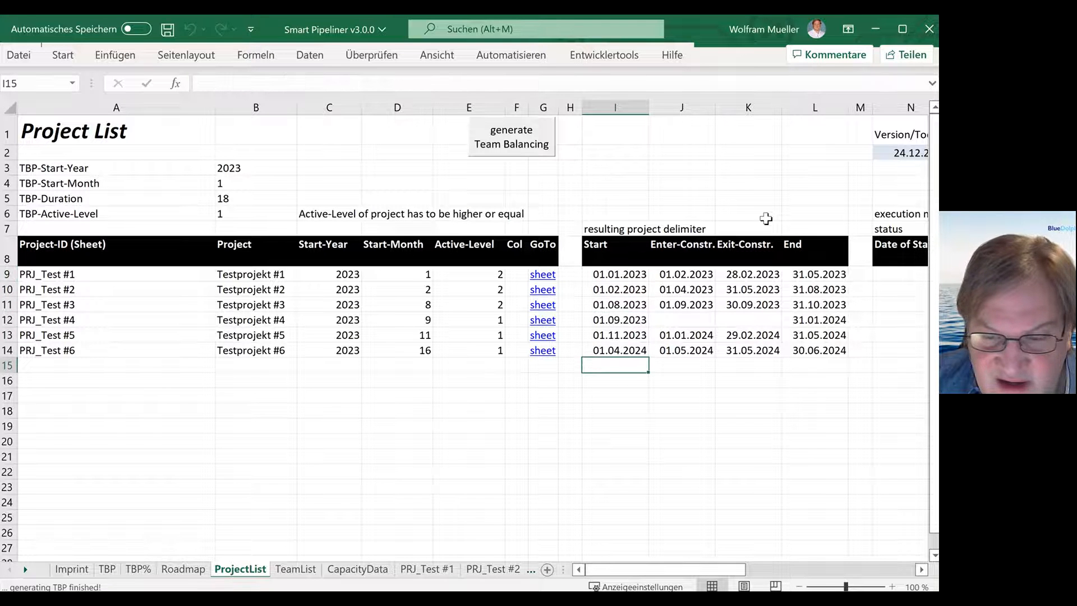
{"action": "key", "text": "Right"}
{"action": "key", "text": "Right"}
{"action": "key", "text": "Right"}
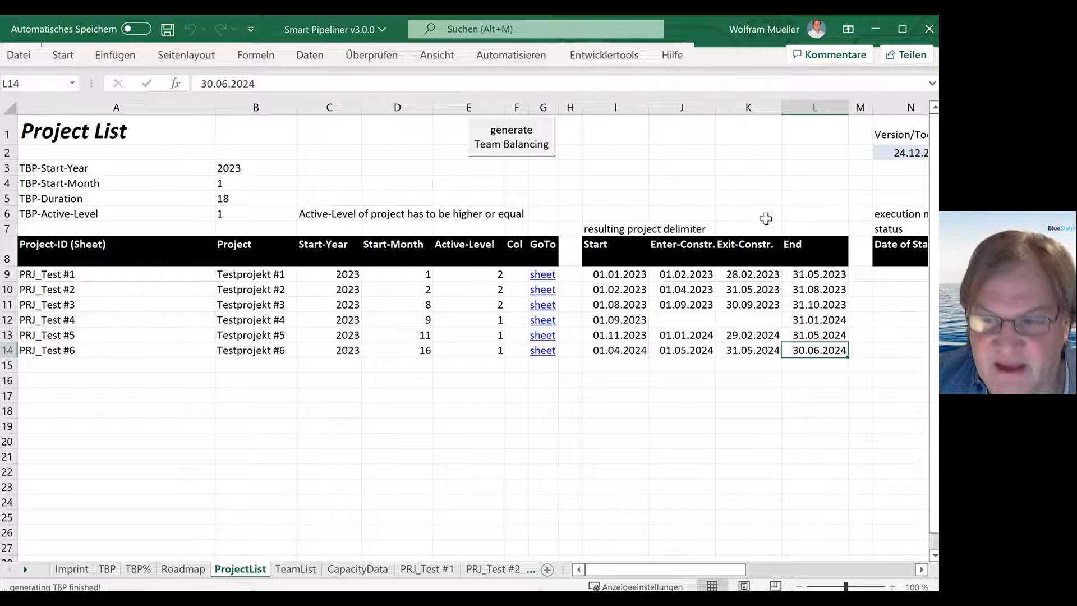
- Look over the execution management columns for status, hint and action, including the Date of Status entries
{"action": "key", "text": "Right"}
{"action": "key", "text": "Right"}
{"action": "key", "text": "Right"}
{"action": "key", "text": "Right"}
{"action": "key", "text": "Right"}
{"action": "key", "text": "Right"}
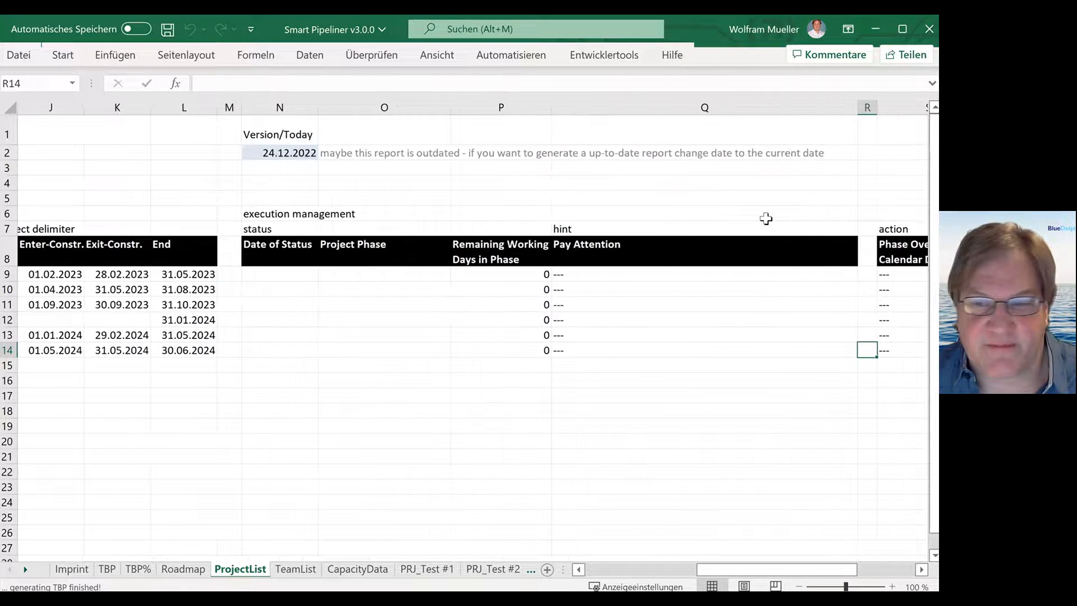
{"action": "key", "text": "Left"}
{"action": "key", "text": "Left"}
{"action": "key", "text": "Left"}
{"action": "key", "text": "Left"}
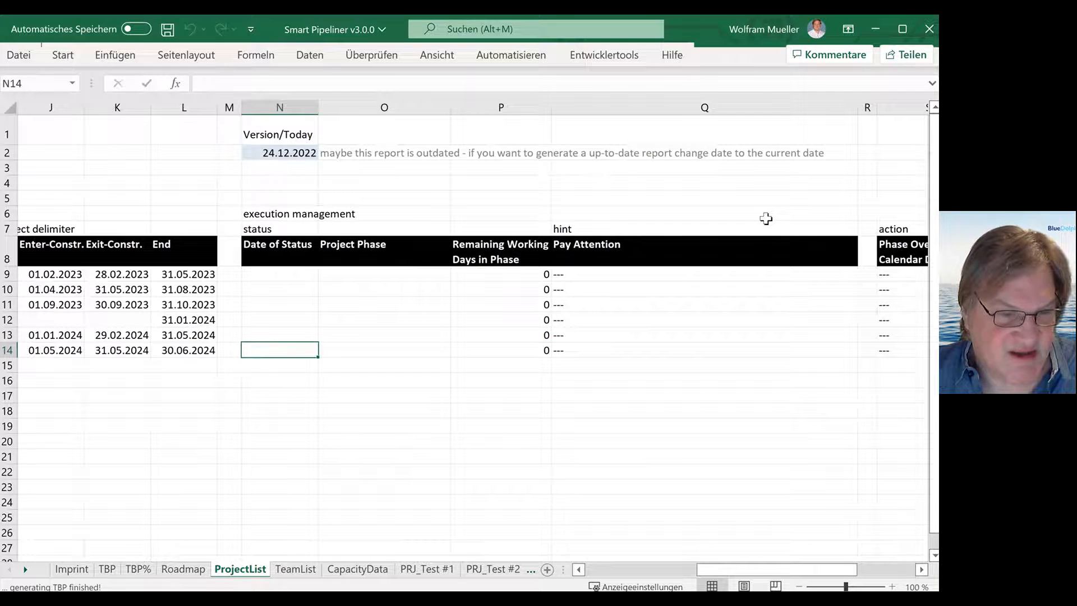
{"action": "key", "text": "Up"}
{"action": "key", "text": "Up"}
{"action": "key", "text": "Up"}
{"action": "key", "text": "Up"}
{"action": "key", "text": "Up"}
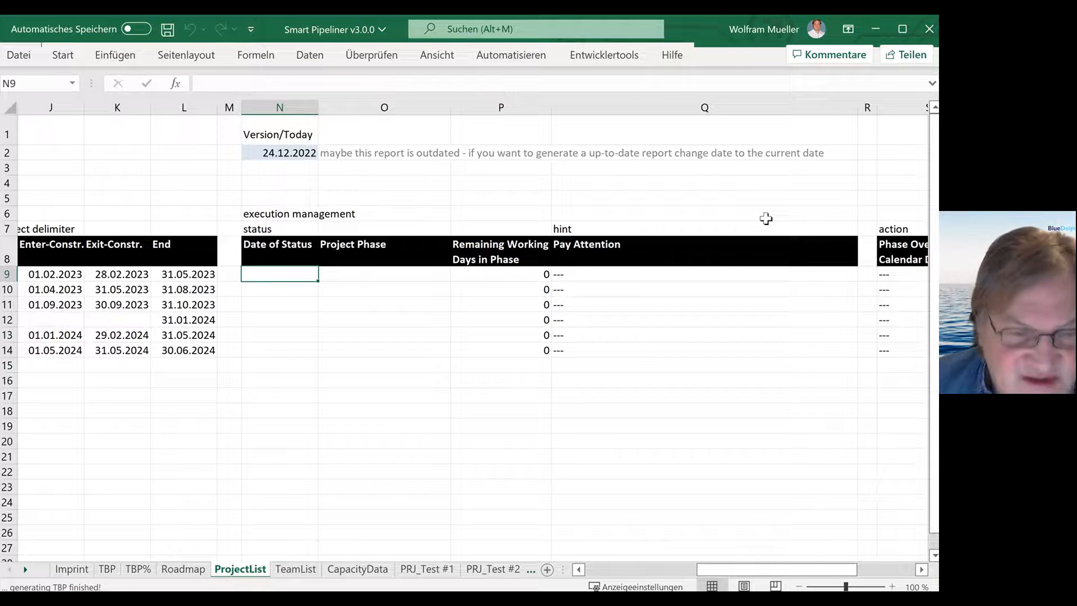
- Examine the Version/Today date above the execution management section
{"action": "key", "text": "Up"}
{"action": "key", "text": "Up"}
{"action": "key", "text": "Up"}
{"action": "key", "text": "Up"}
{"action": "key", "text": "Up"}
{"action": "key", "text": "Up"}
{"action": "key", "text": "Up"}
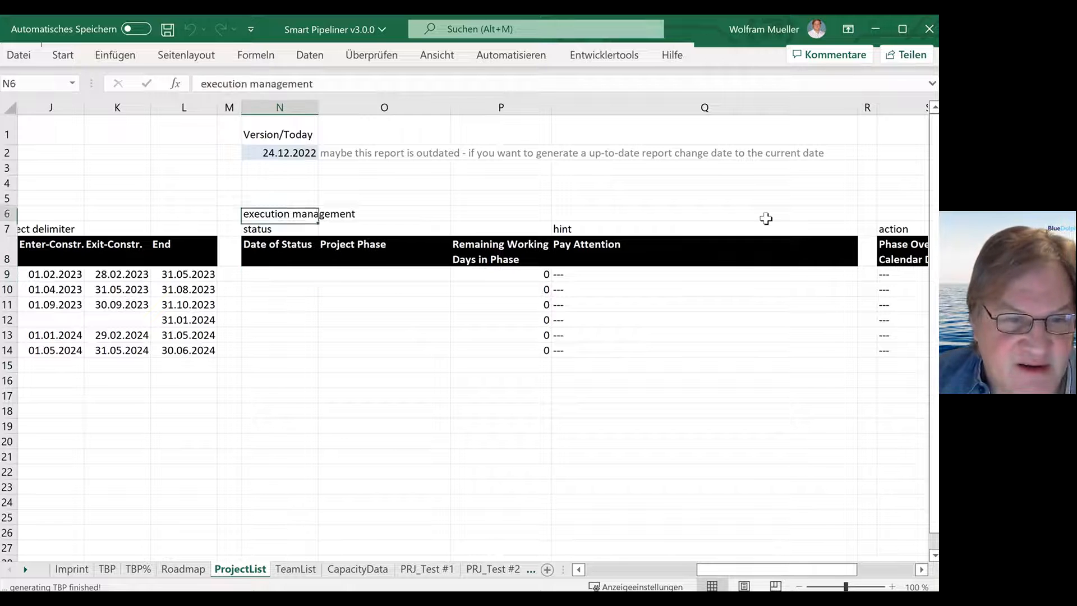
{"action": "key", "text": "Up"}
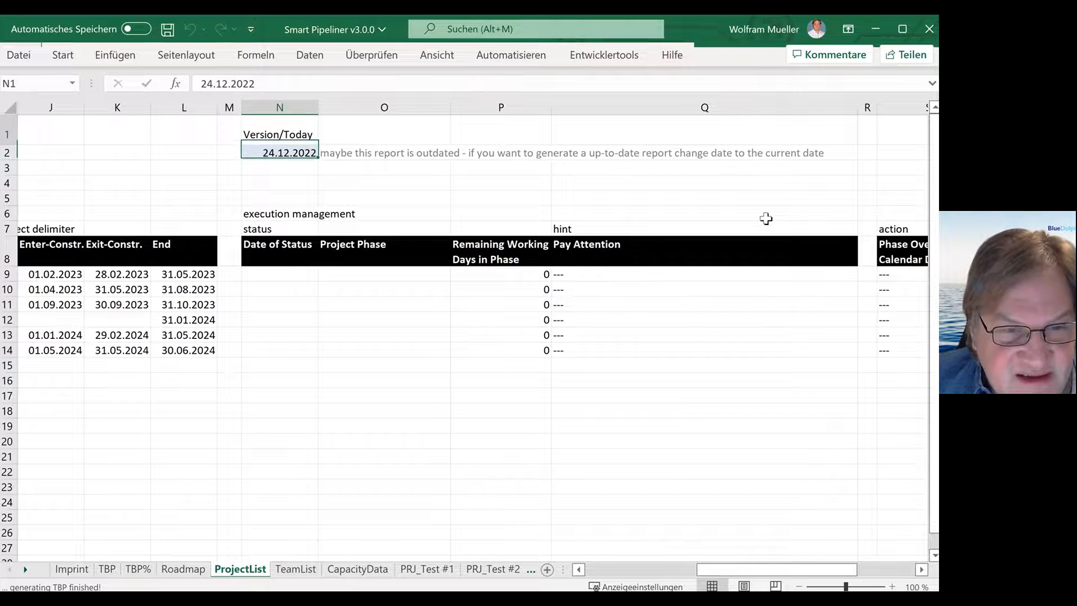
{"action": "key", "text": "Down"}
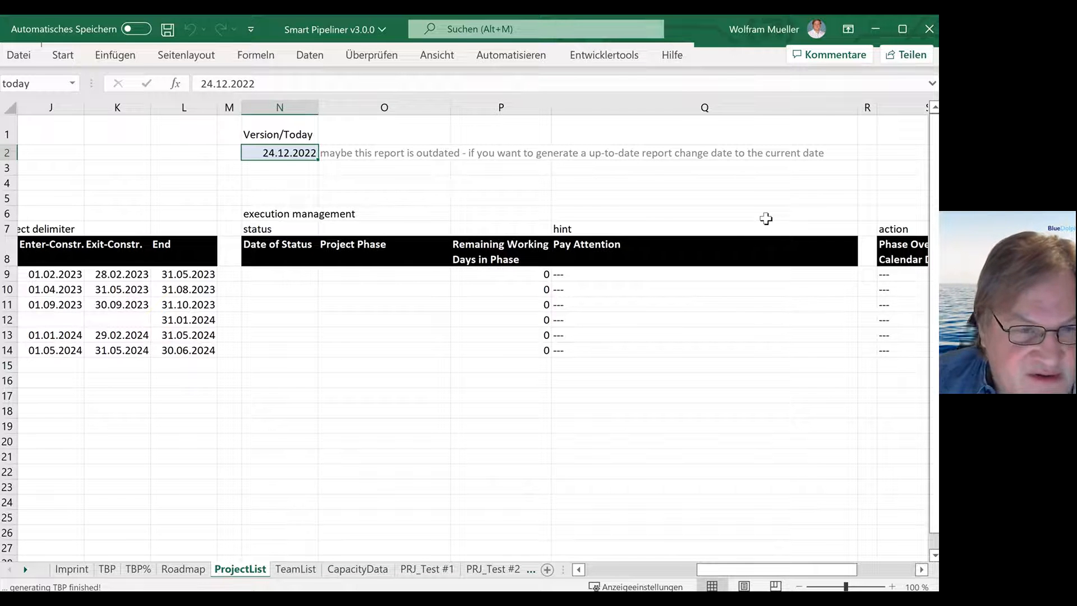
{"action": "key", "text": "Up"}
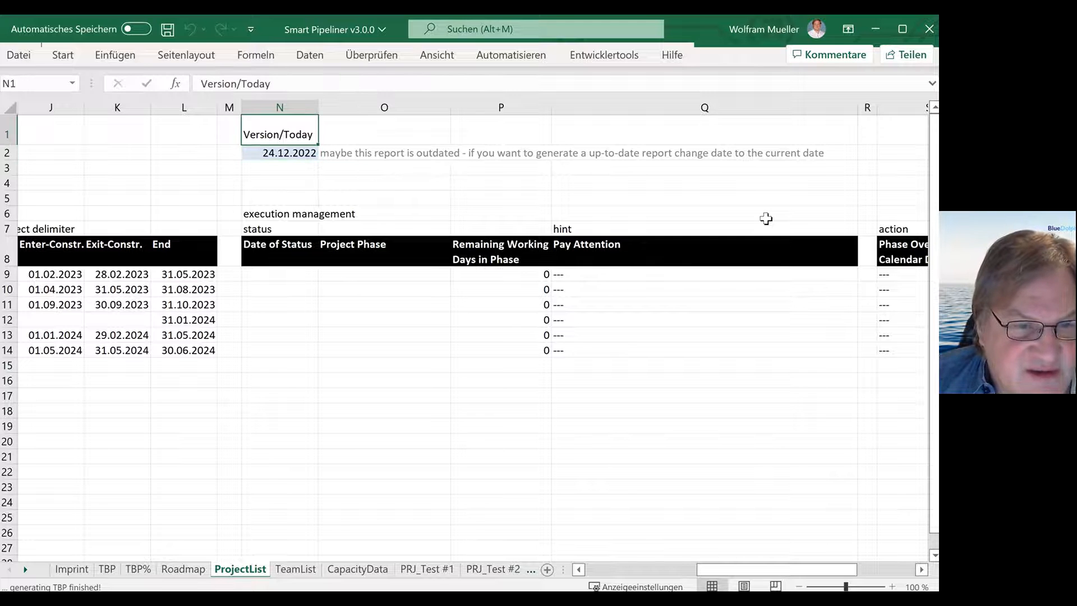
{"action": "key", "text": "Down"}
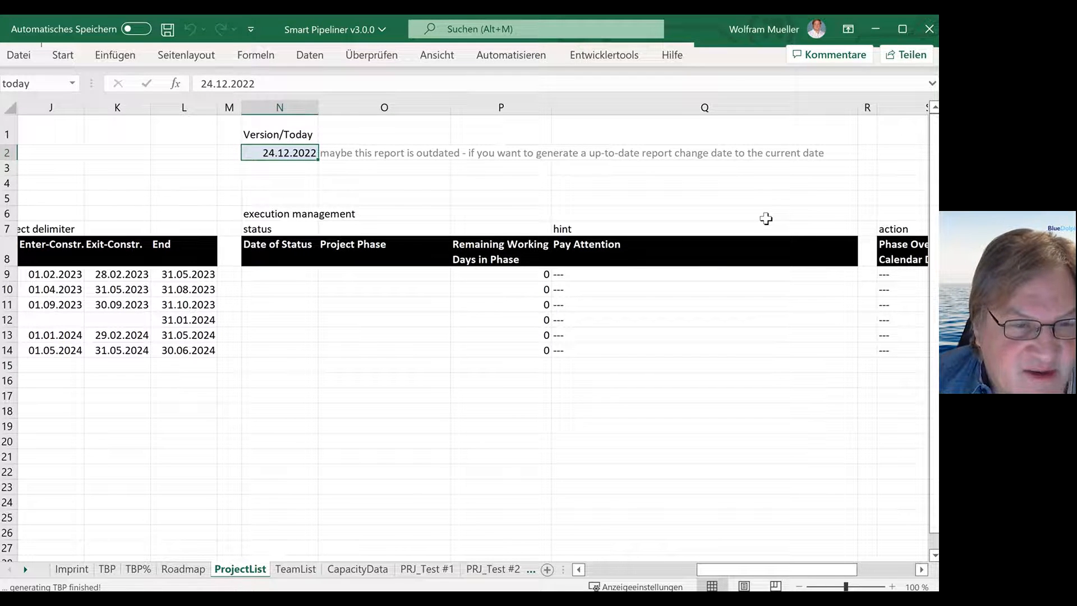
- Select PRJ_Test #1's Date of Status cell in the execution management section
{"action": "key", "text": "Down"}
{"action": "key", "text": "Down"}
{"action": "key", "text": "Down"}
{"action": "key", "text": "Down"}
{"action": "key", "text": "Down"}
{"action": "key", "text": "Down"}
{"action": "key", "text": "Down"}
{"action": "key", "text": "Down"}
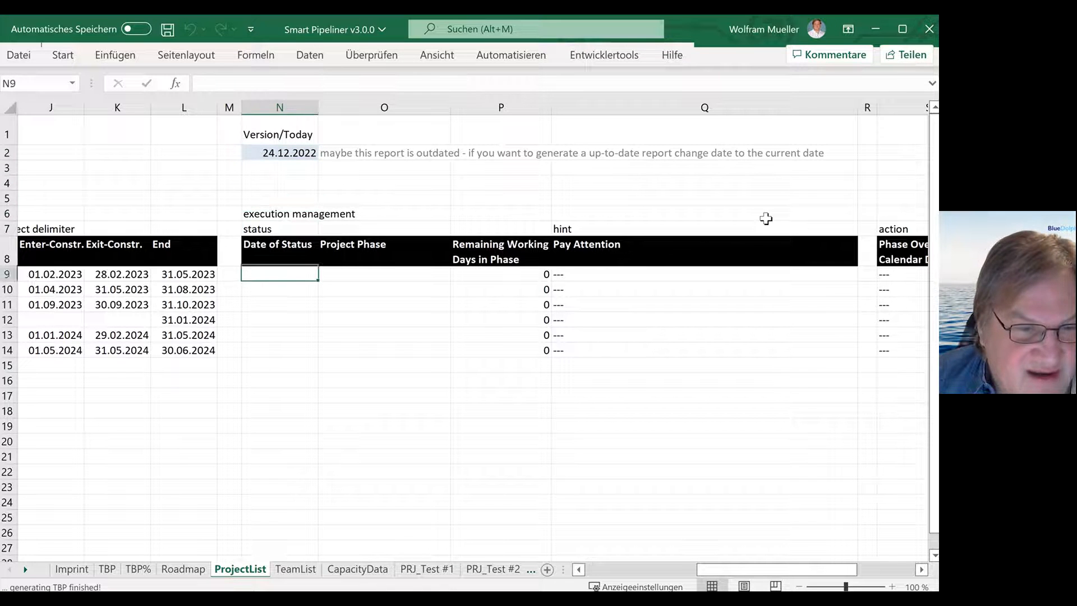
- Review the resulting project delimiter Start dates from PRJ_Test #1 downward, ending back at PRJ_Test #1
{"action": "key", "text": "Left"}
{"action": "key", "text": "Up"}
{"action": "key", "text": "Left"}
{"action": "key", "text": "Left"}
{"action": "key", "text": "Left"}
{"action": "key", "text": "Left"}
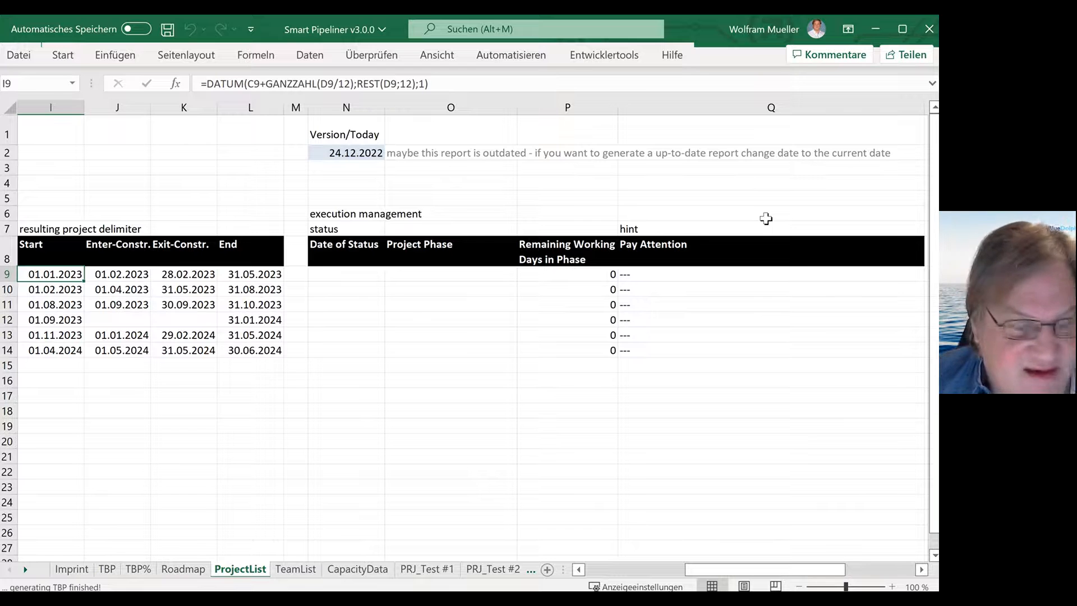
{"action": "key", "text": "Down"}
{"action": "key", "text": "Down"}
{"action": "key", "text": "Down"}
{"action": "key", "text": "Down"}
{"action": "key", "text": "Down"}
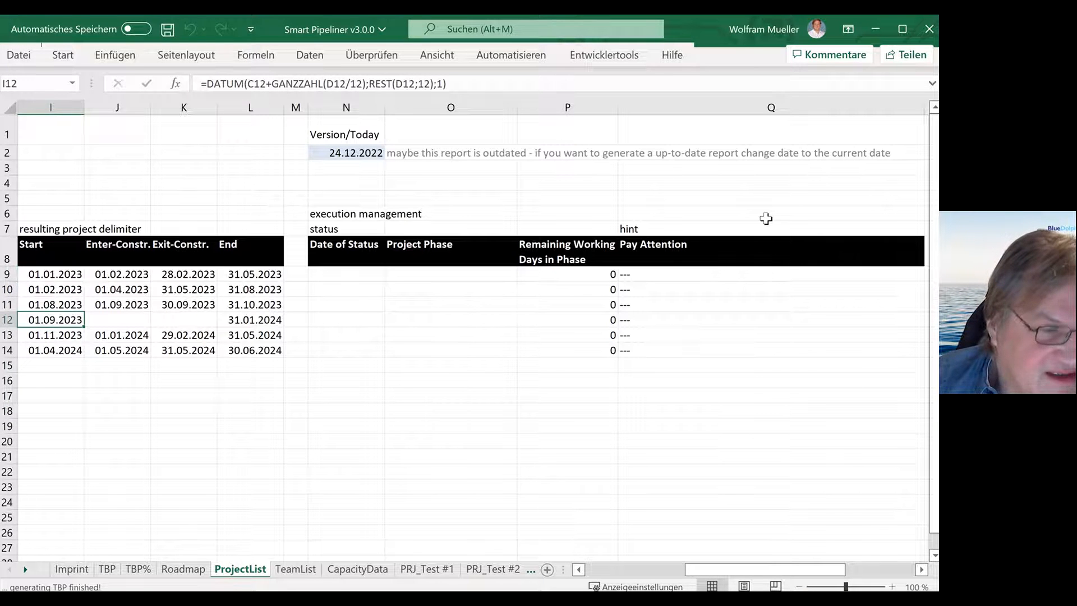
{"action": "key", "text": "Up"}
{"action": "key", "text": "Up"}
{"action": "key", "text": "Up"}
{"action": "key", "text": "Up"}
{"action": "key", "text": "Up"}
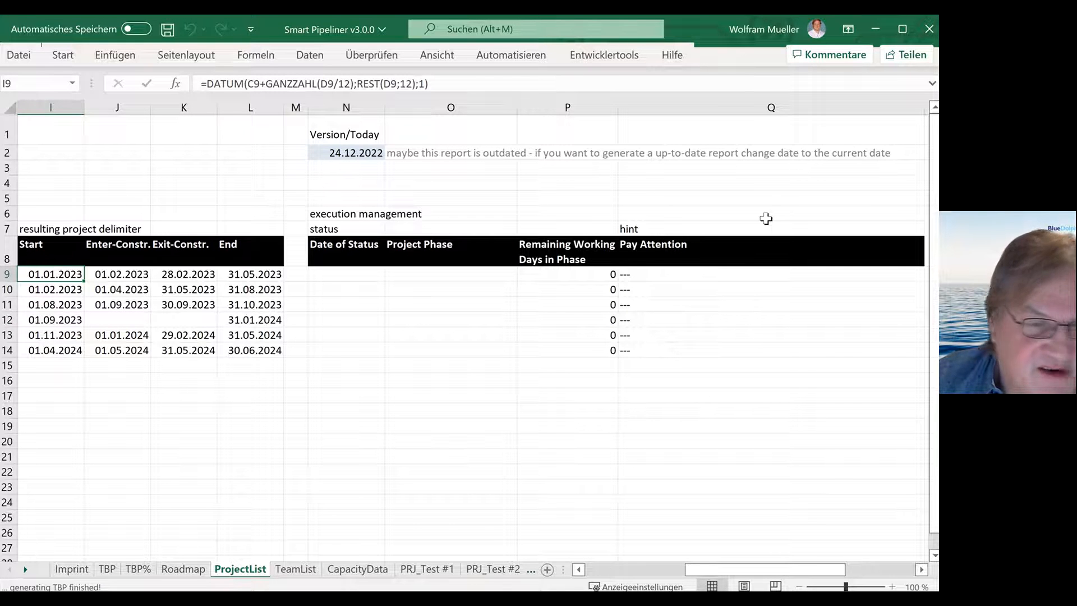
- Check the Version/Today date against PRJ_Test #1's resulting Start date
{"action": "key", "text": "Right"}
{"action": "key", "text": "Right"}
{"action": "key", "text": "Right"}
{"action": "key", "text": "Right"}
{"action": "key", "text": "Right"}
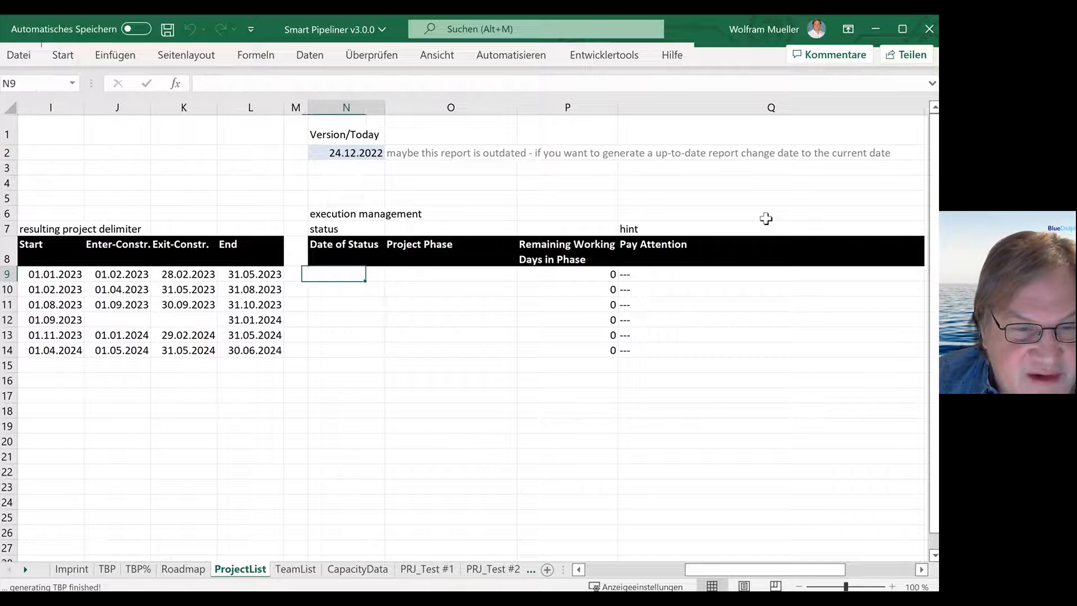
{"action": "key", "text": "Up"}
{"action": "key", "text": "Up"}
{"action": "key", "text": "Up"}
{"action": "key", "text": "Up"}
{"action": "key", "text": "Up"}
{"action": "key", "text": "Up"}
{"action": "key", "text": "Up"}
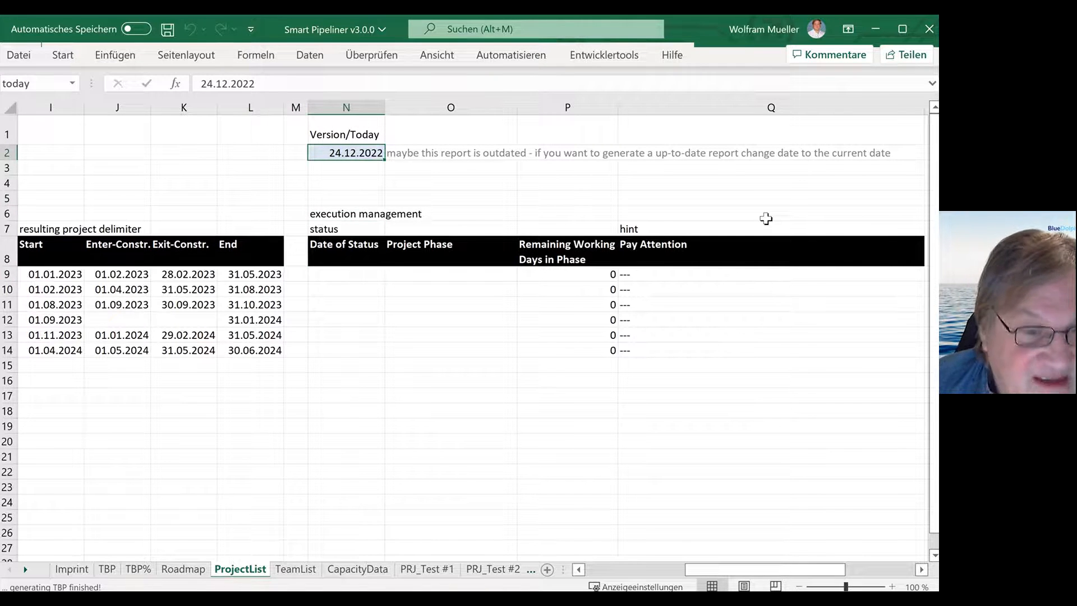
- Set PRJ_Test #1's Date of Status to 24.12.2022 in the execution management section
{"action": "key", "text": "Down"}
{"action": "key", "text": "Down"}
{"action": "key", "text": "Down"}
{"action": "key", "text": "Down"}
{"action": "key", "text": "Down"}
{"action": "key", "text": "Down"}
{"action": "key", "text": "Down"}
{"action": "key", "text": "Down"}
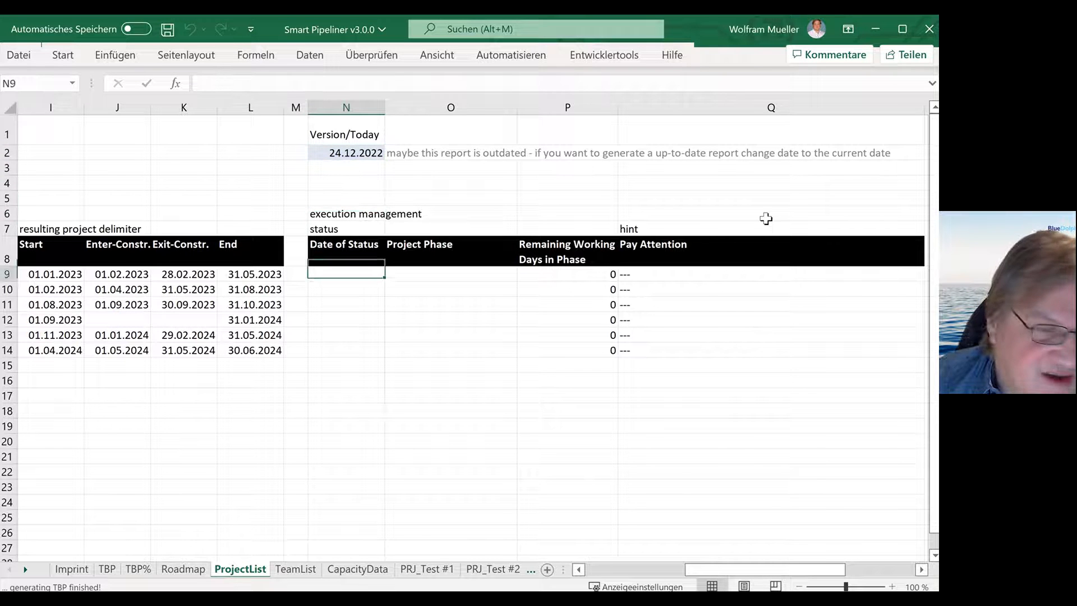
{"action": "key", "text": "Up"}
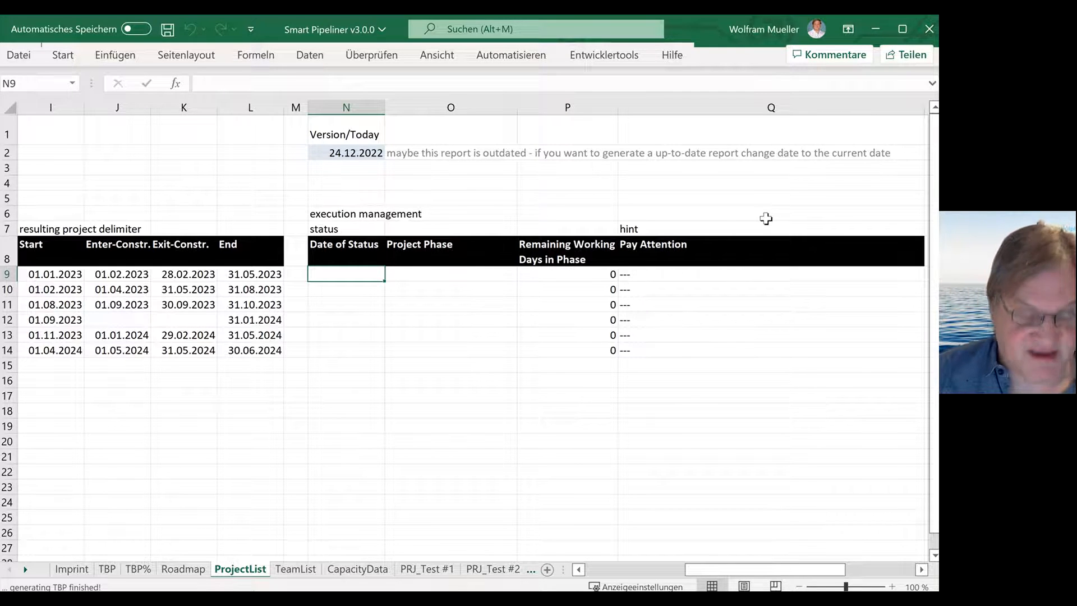
{"action": "type", "text": "24"}
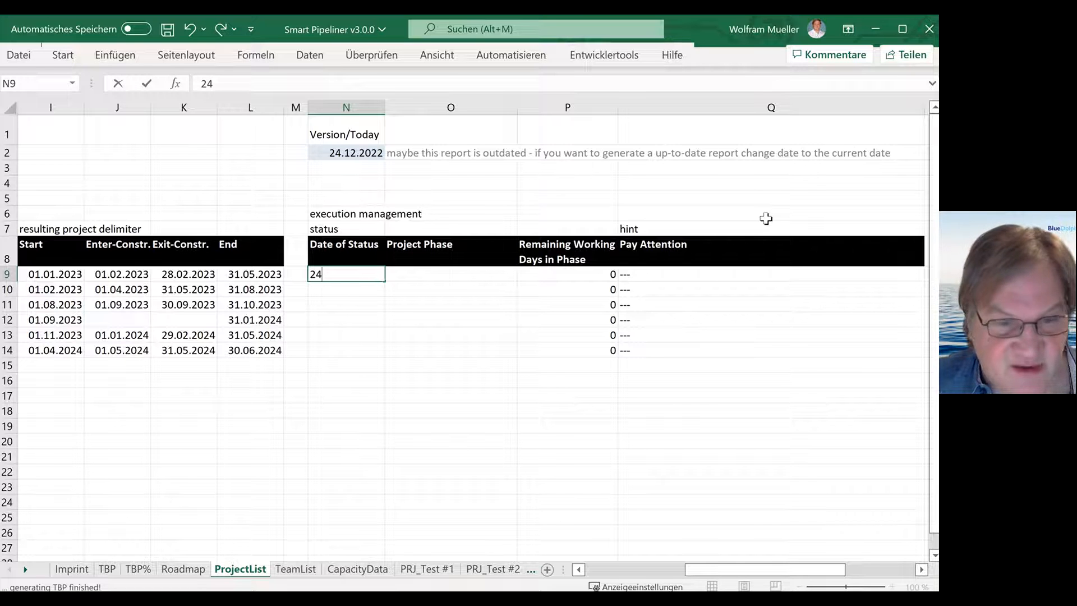
{"action": "type", "text": ".12.22"}
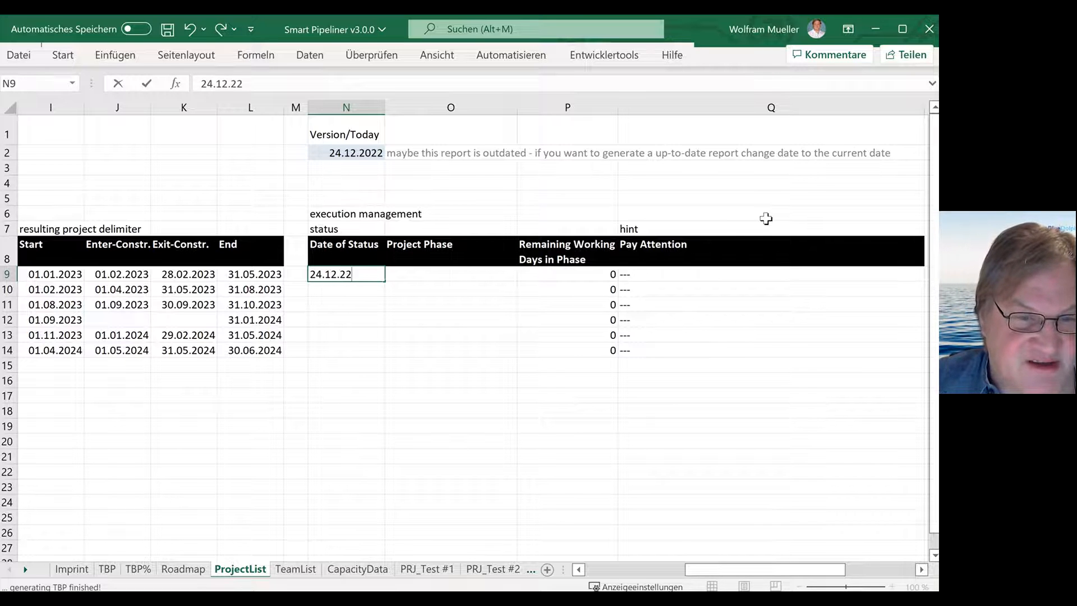
{"action": "key", "text": "Return"}
{"action": "key", "text": "Up"}
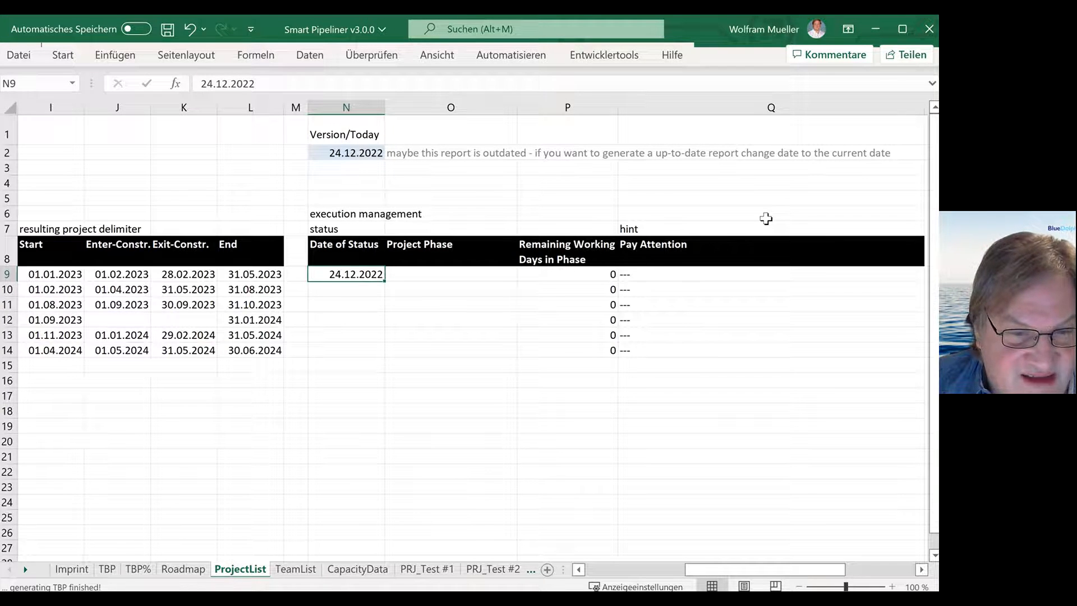
{"action": "key", "text": "Up"}
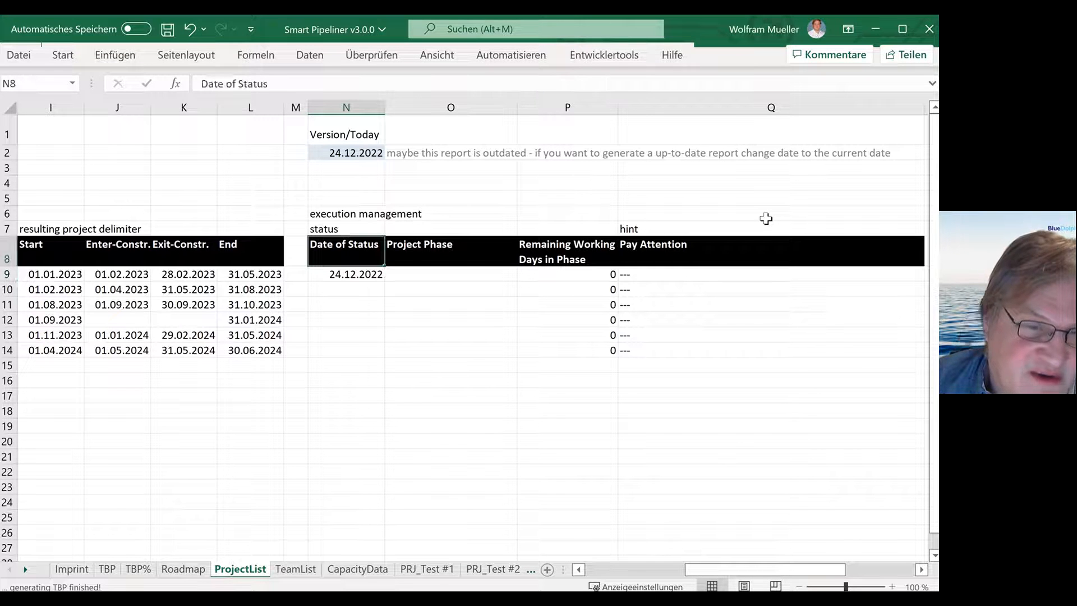
{"action": "key", "text": "Down"}
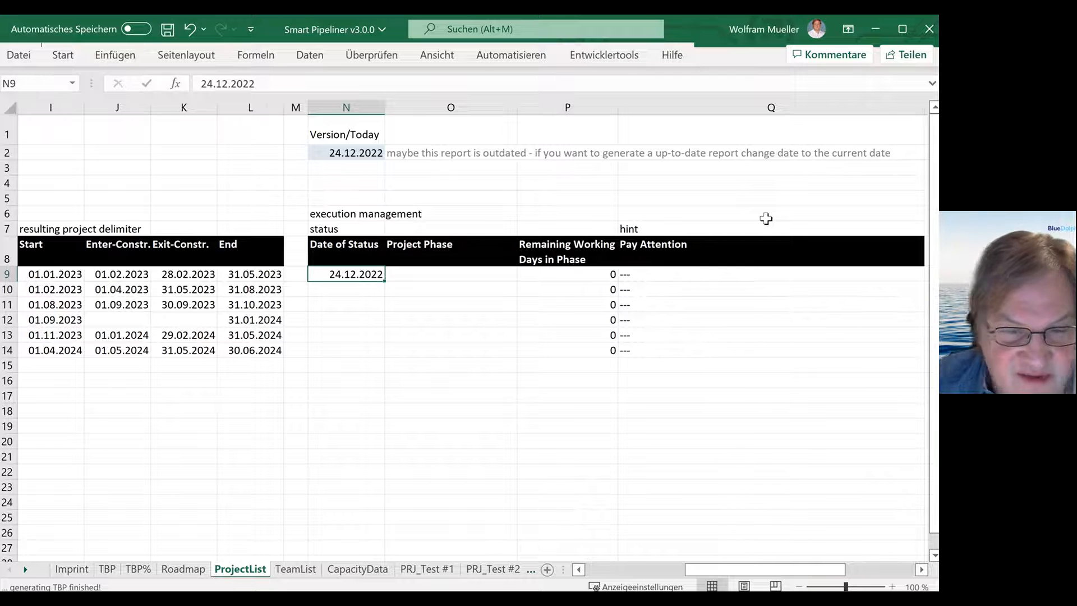
- Set PRJ_Test #1's Project Phase to NS (not started)
{"action": "key", "text": "Right"}
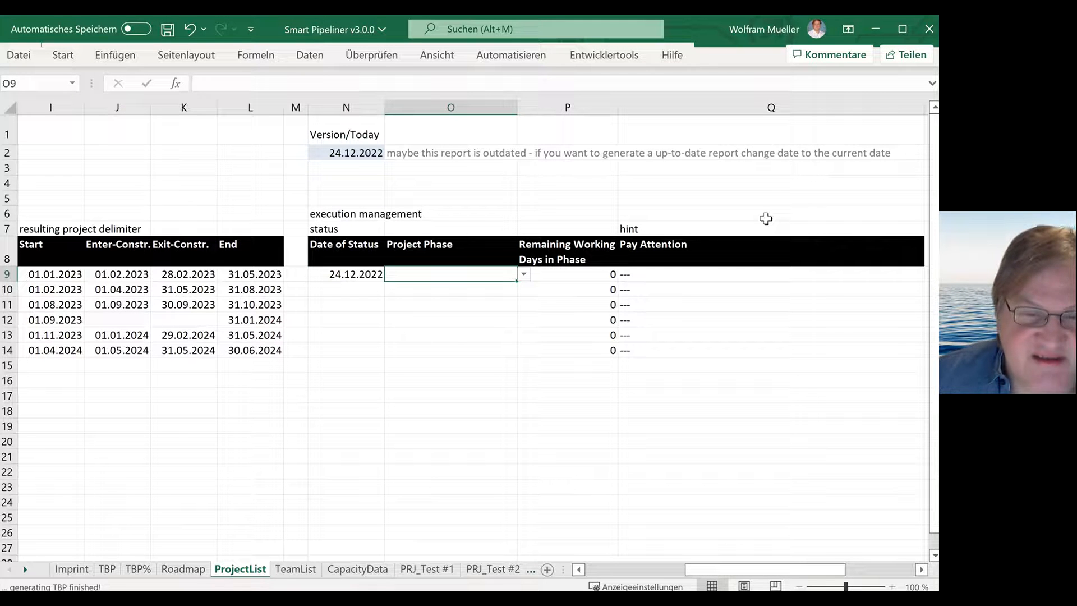
{"action": "left_click", "coordinate": [524, 274]}
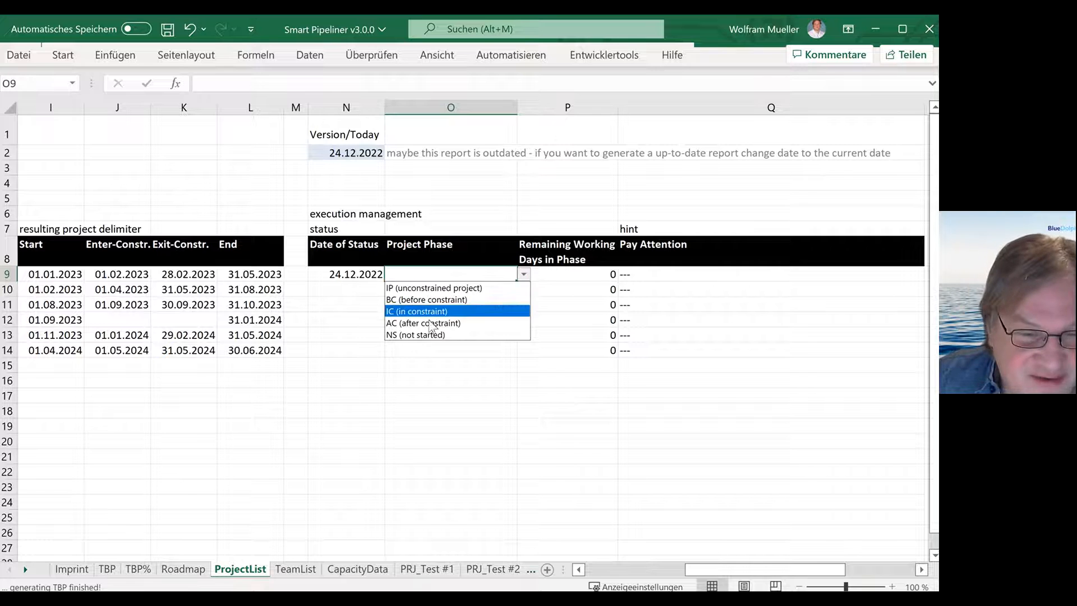
{"action": "left_click", "coordinate": [422, 335]}
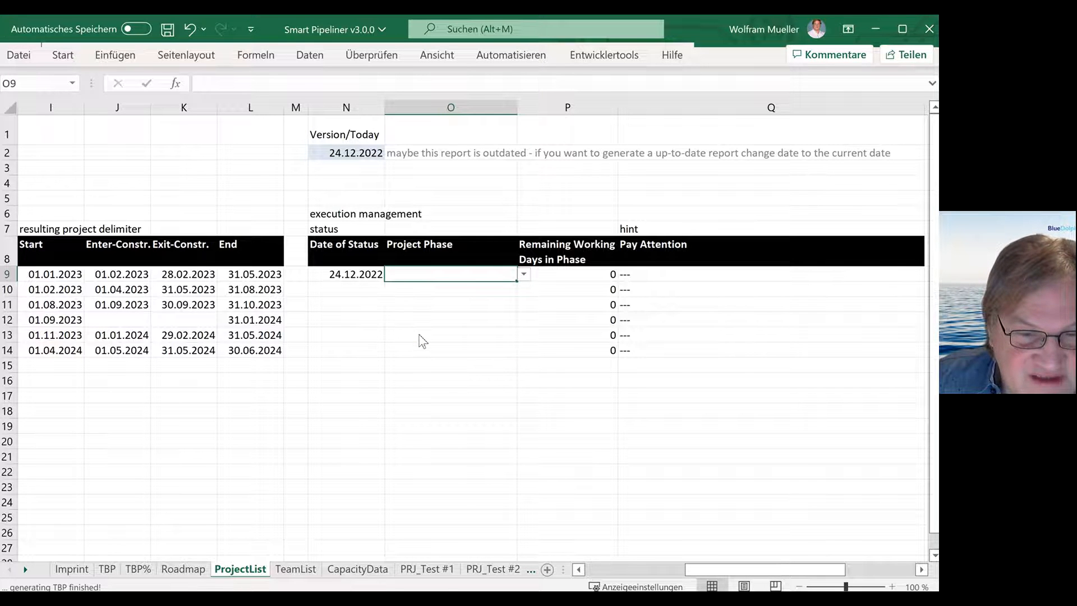
{"action": "left_click", "coordinate": [424, 332]}
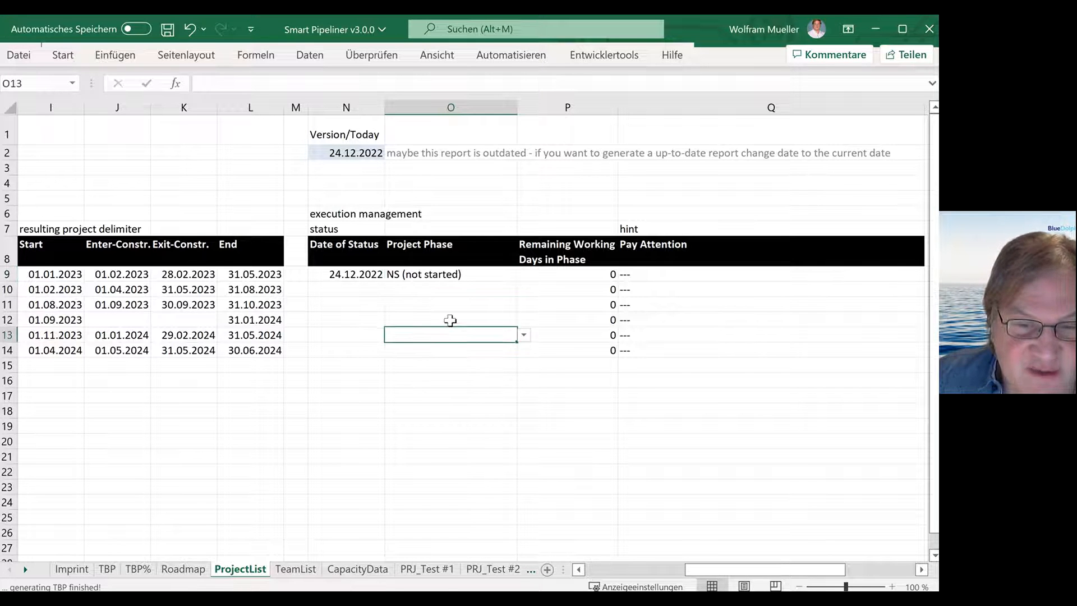
{"action": "left_click", "coordinate": [449, 275]}
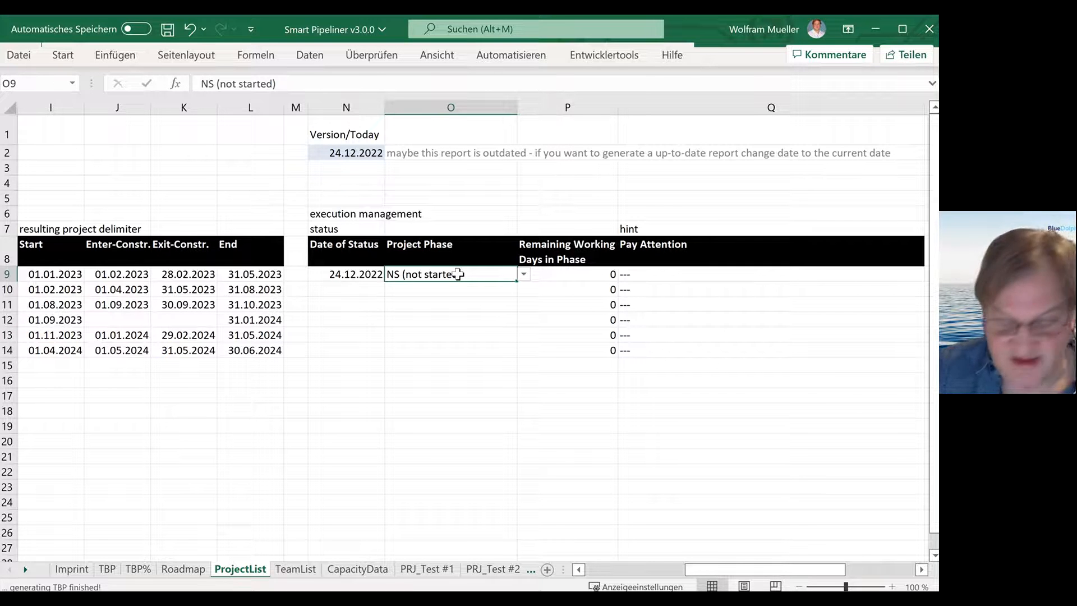
- Check PRJ_Test #1's Date of Status and its Pay Attention hint for the chosen phase
{"action": "key", "text": "Left"}
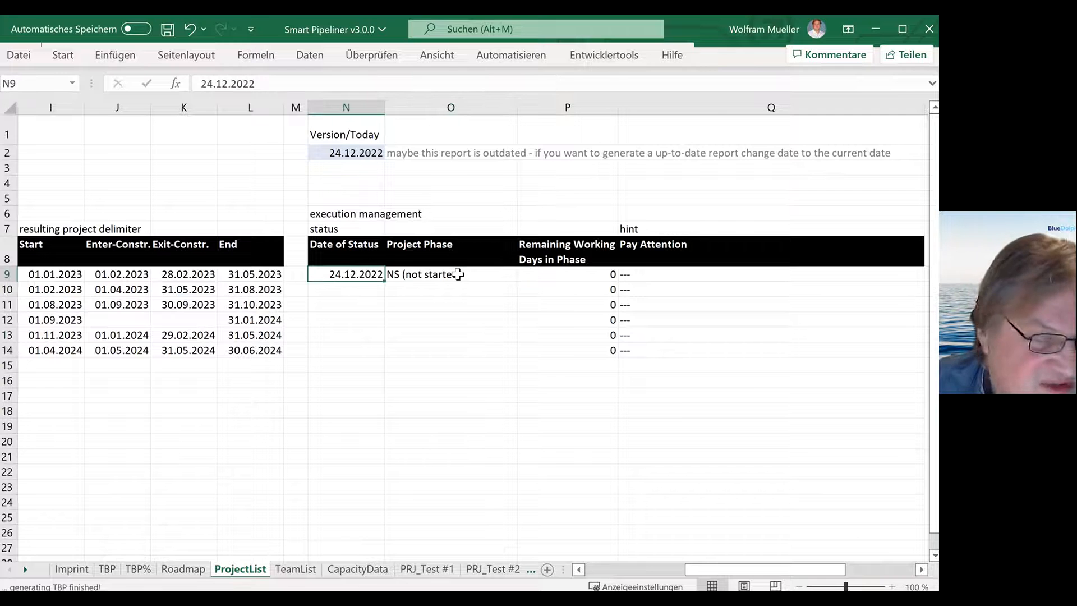
{"action": "key", "text": "Right"}
{"action": "key", "text": "Right"}
{"action": "key", "text": "Right"}
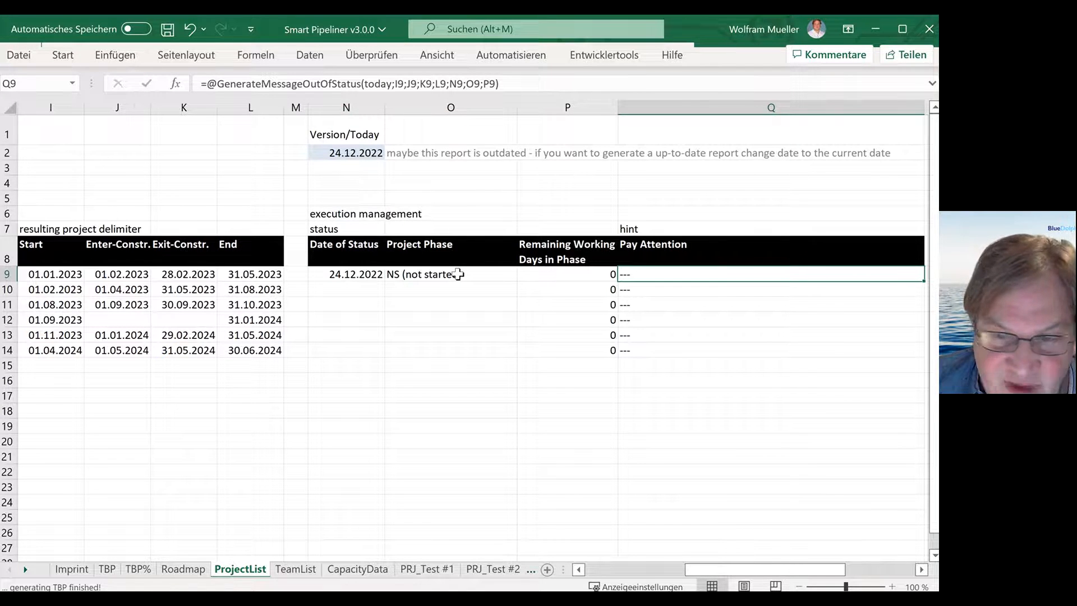
{"action": "key", "text": "Left"}
{"action": "key", "text": "Left"}
{"action": "key", "text": "Left"}
- Change PRJ_Test #1's Project Phase to IP (unconstrained project)
{"action": "key", "text": "Right"}
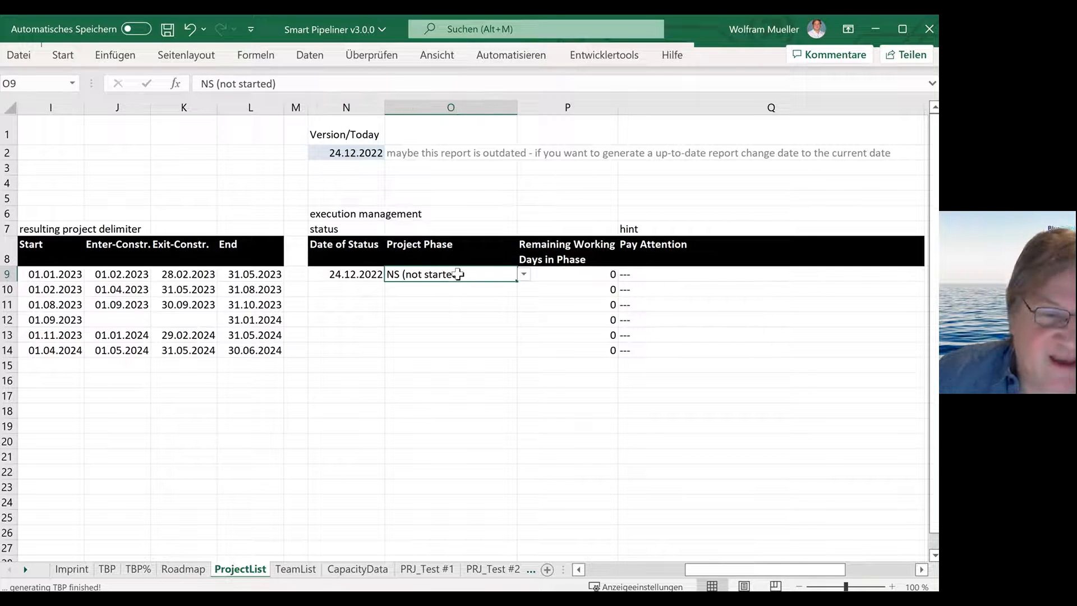
{"action": "left_click", "coordinate": [523, 275]}
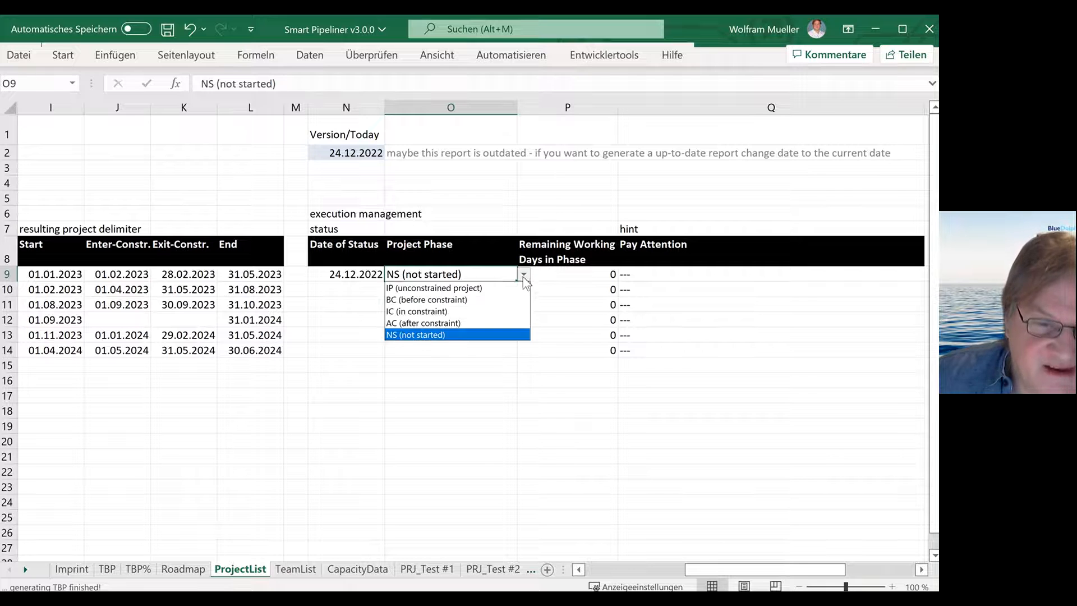
{"action": "left_click", "coordinate": [497, 289]}
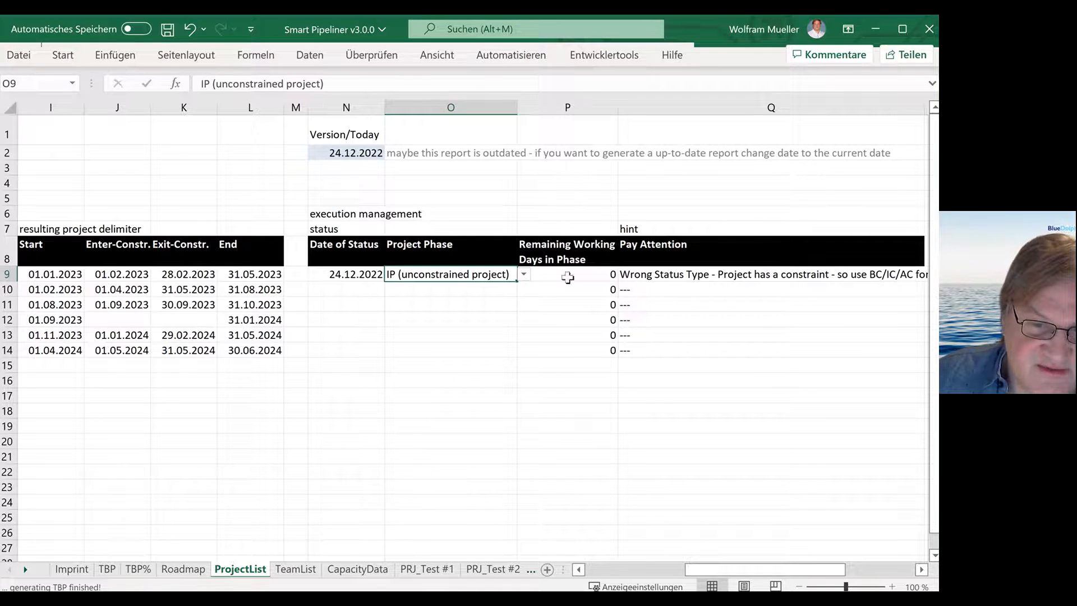
- Set PRJ_Test #1's Project Phase to BC (before constraint) and check its Pay Attention hint
{"action": "left_click", "coordinate": [525, 275]}
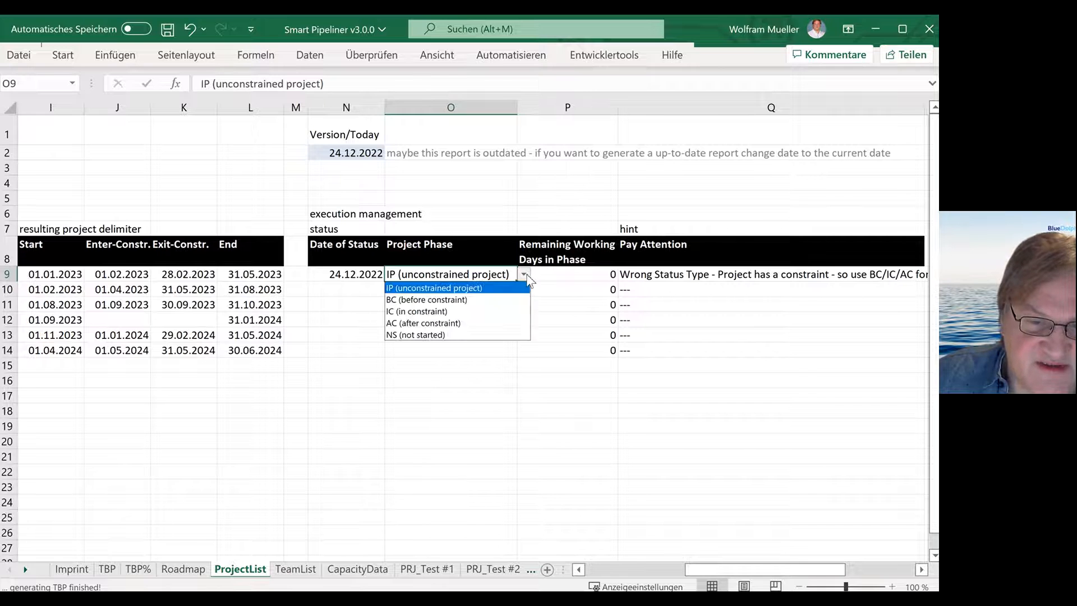
{"action": "left_click", "coordinate": [442, 300]}
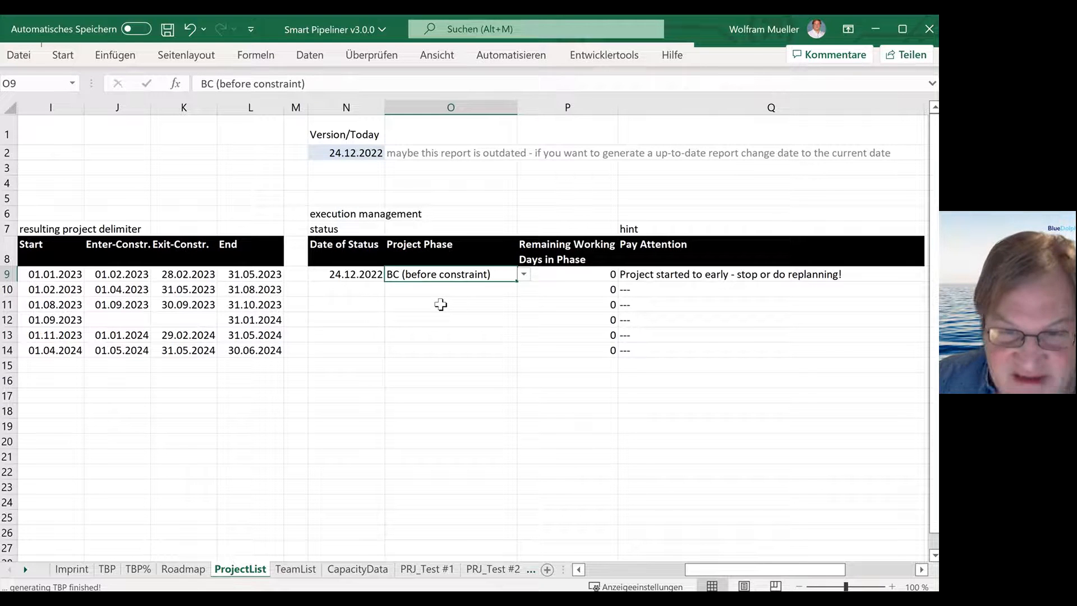
{"action": "key", "text": "Right"}
{"action": "key", "text": "Right"}
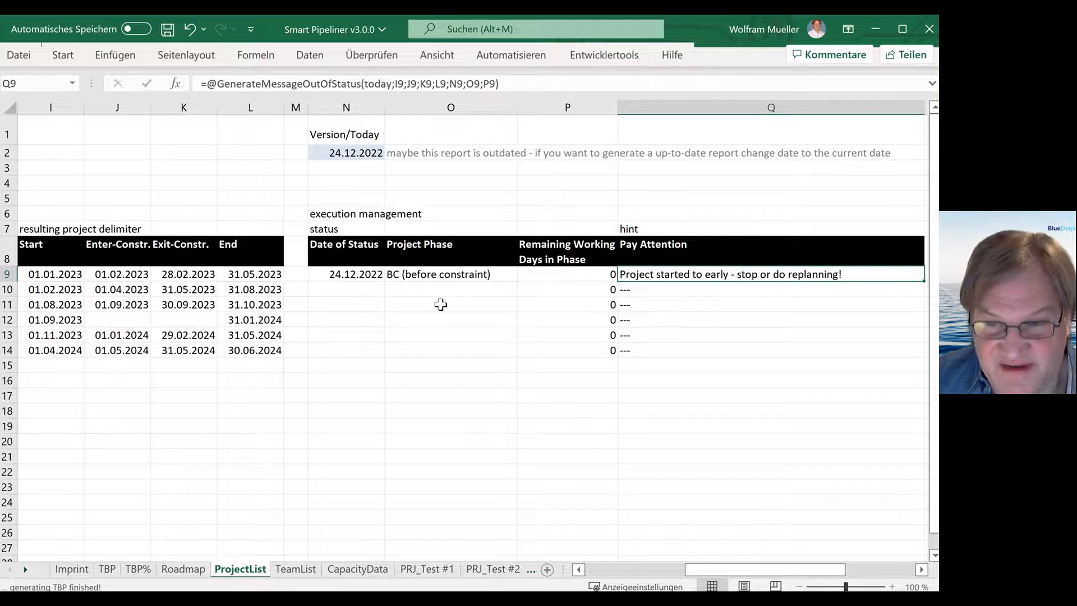
- Compare PRJ_Test #1's resulting Start date with its Date of Status and Pay Attention hint
{"action": "key", "text": "Left"}
{"action": "key", "text": "Left"}
{"action": "key", "text": "Left"}
{"action": "key", "text": "Left"}
{"action": "key", "text": "Left"}
{"action": "key", "text": "Left"}
{"action": "key", "text": "Left"}
{"action": "key", "text": "Left"}
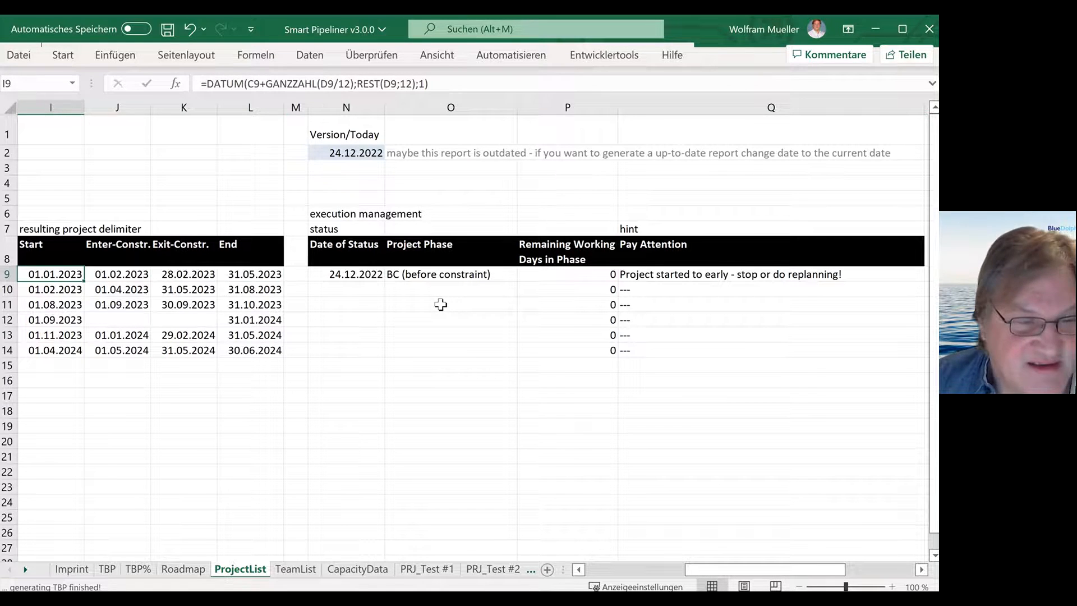
{"action": "key", "text": "Right"}
{"action": "key", "text": "Right"}
{"action": "key", "text": "Right"}
{"action": "key", "text": "Right"}
{"action": "key", "text": "Right"}
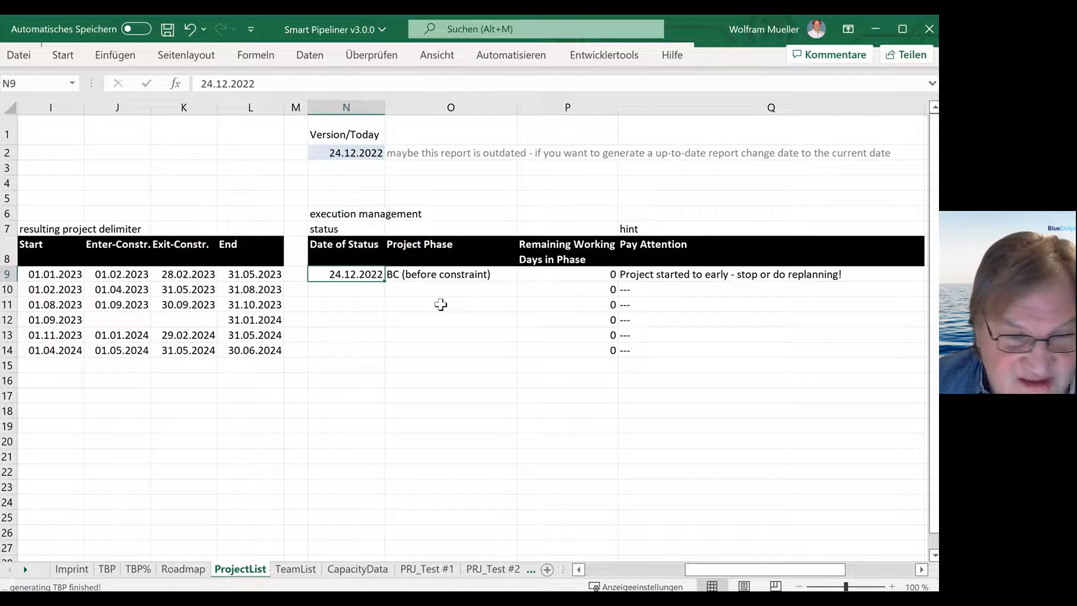
{"action": "key", "text": "Right"}
{"action": "key", "text": "Right"}
{"action": "key", "text": "Right"}
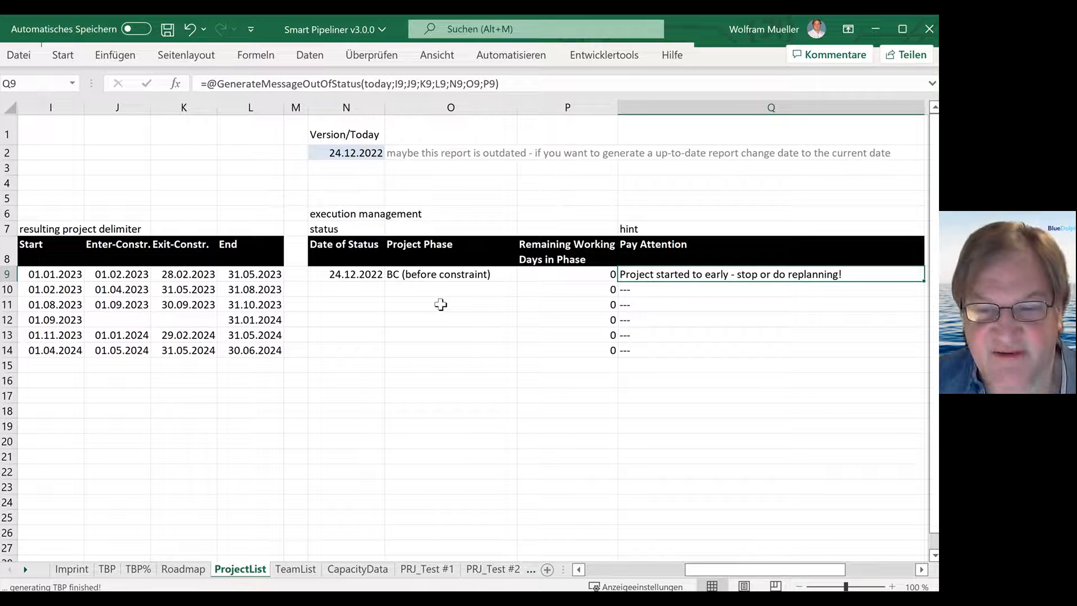
- Set the Version/Today date above the execution management section to 02.01.2023
{"action": "key", "text": "Left"}
{"action": "key", "text": "Left"}
{"action": "key", "text": "Left"}
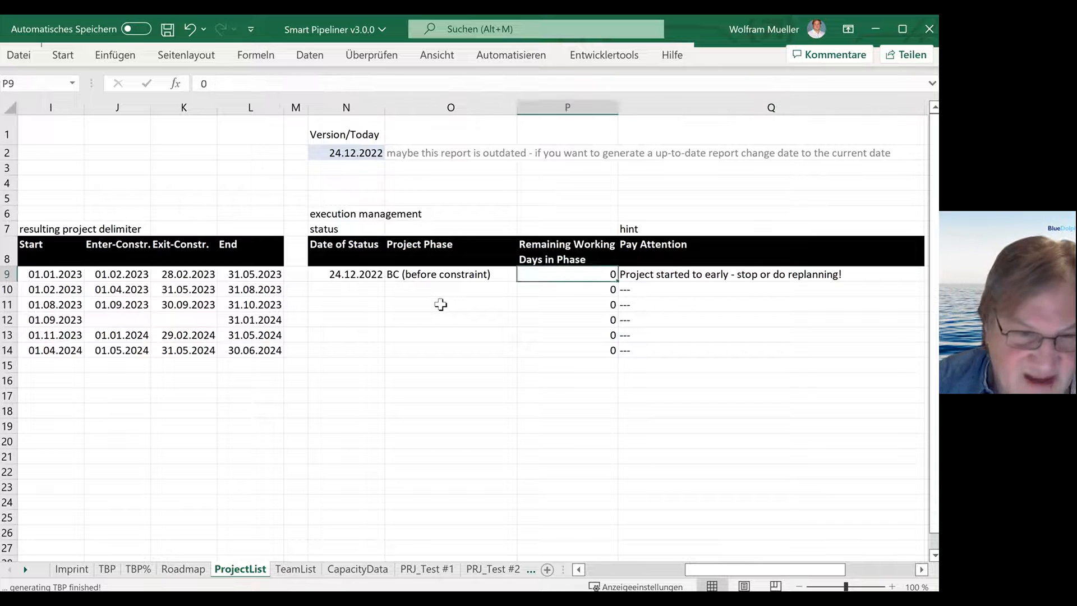
{"action": "key", "text": "Up"}
{"action": "key", "text": "Up"}
{"action": "key", "text": "Up"}
{"action": "key", "text": "Up"}
{"action": "key", "text": "Up"}
{"action": "key", "text": "Up"}
{"action": "key", "text": "Up"}
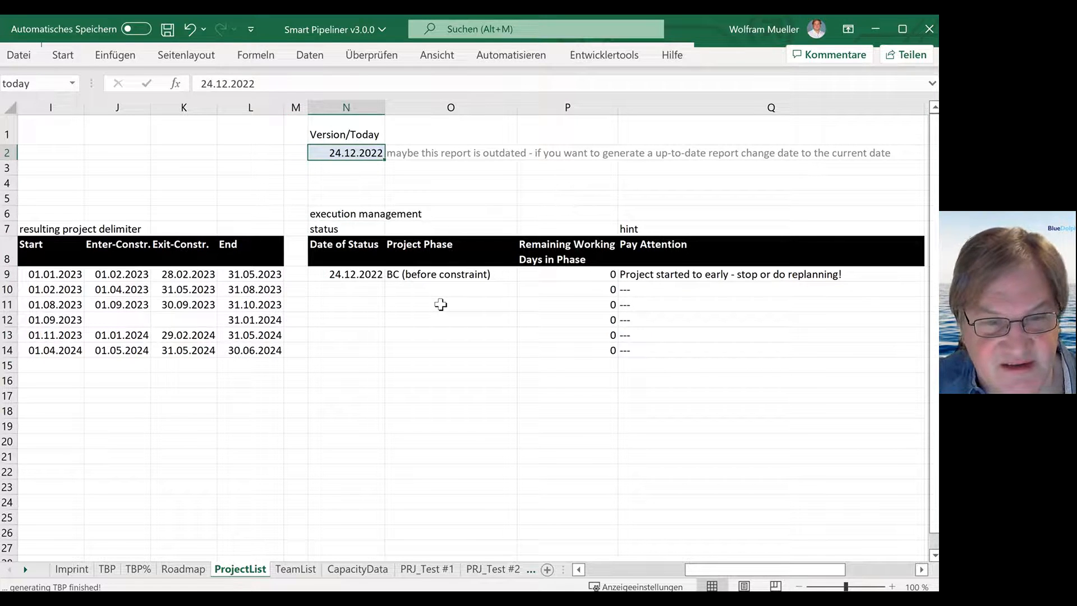
{"action": "type", "text": "02."}
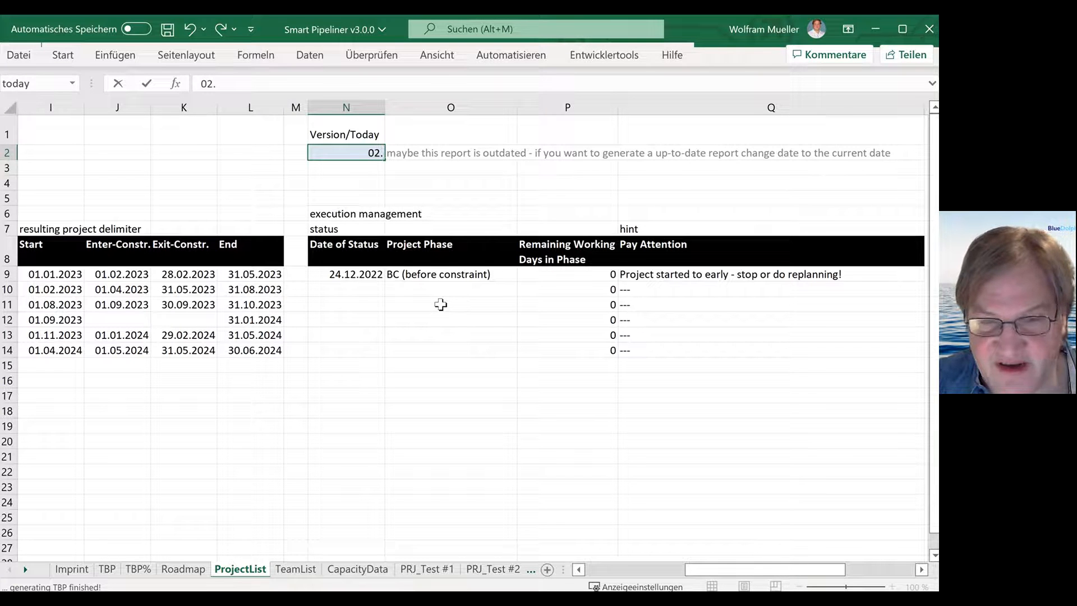
{"action": "type", "text": "01.2023"}
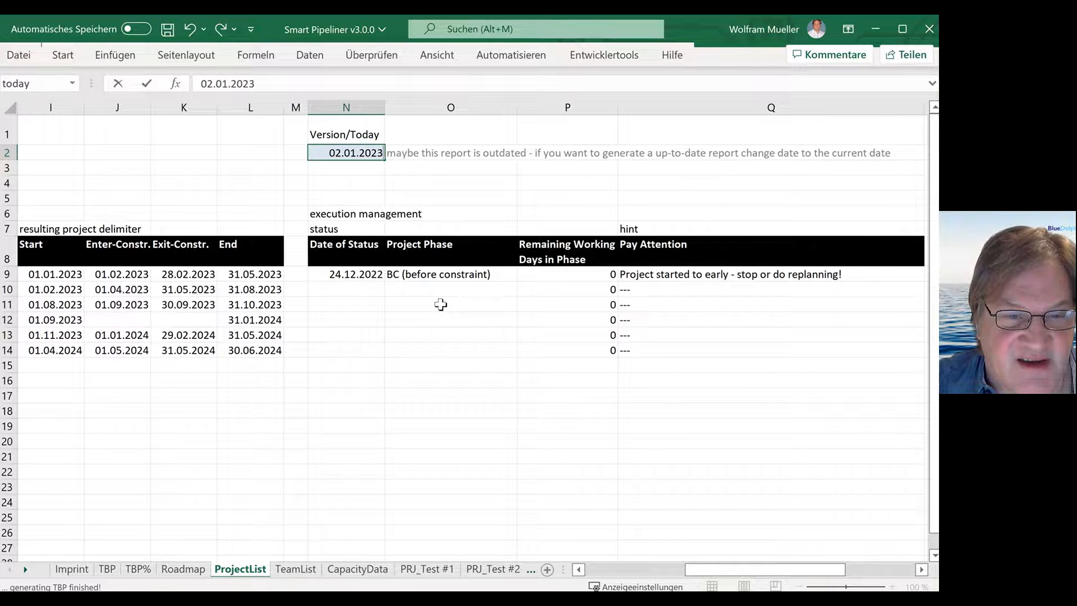
{"action": "key", "text": "Return"}
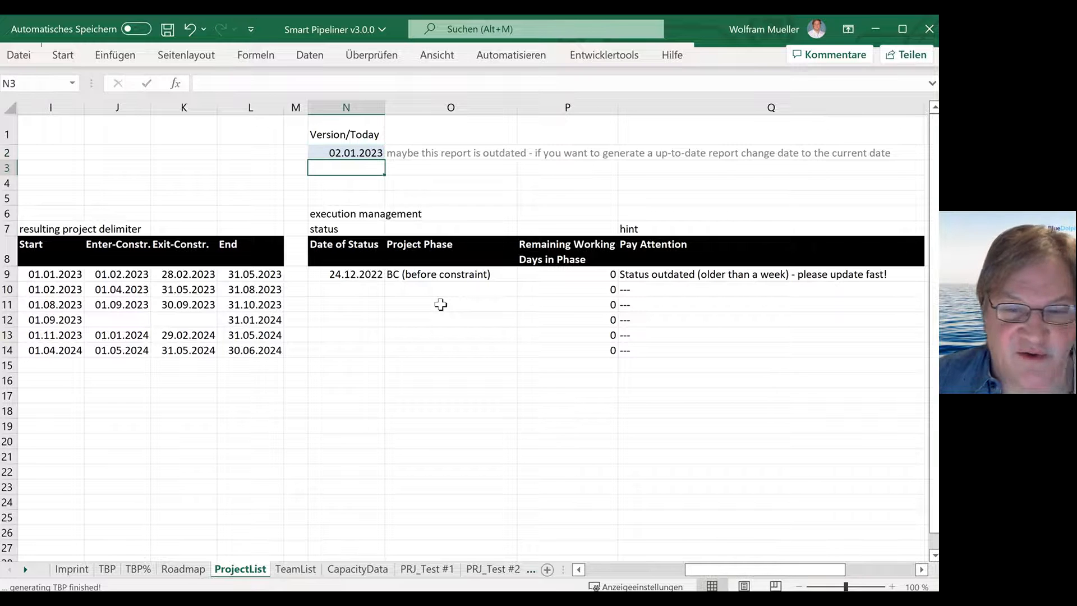
- Compare the new Version/Today date with PRJ_Test #1's Date of Status entry below it
{"action": "key", "text": "Up"}
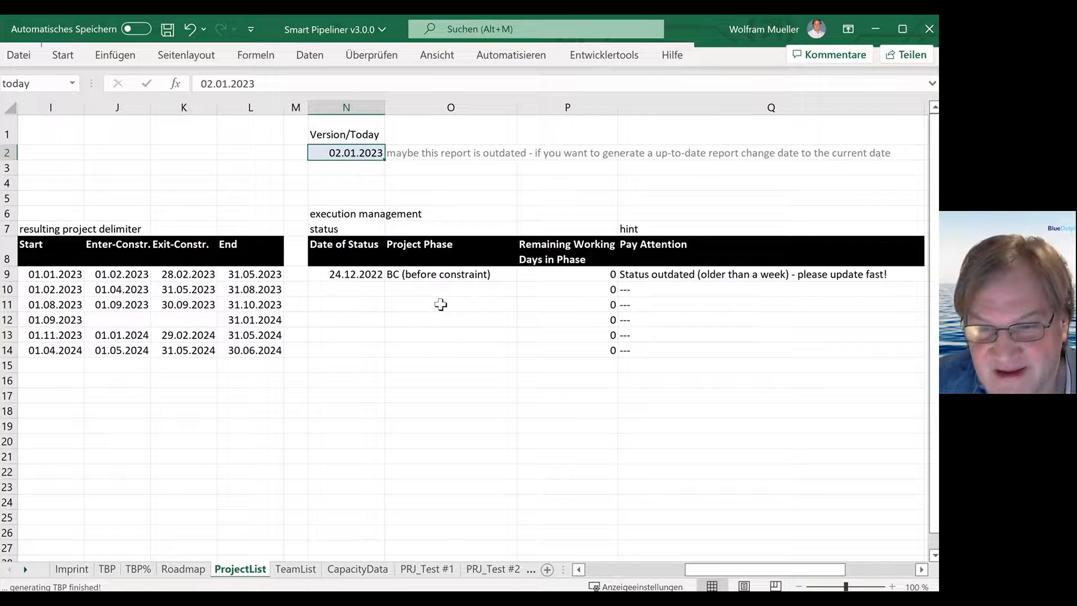
{"action": "key", "text": "Down"}
{"action": "key", "text": "Down"}
{"action": "key", "text": "Down"}
{"action": "key", "text": "Down"}
{"action": "key", "text": "Down"}
{"action": "key", "text": "Up"}
{"action": "key", "text": "Up"}
{"action": "key", "text": "Up"}
{"action": "key", "text": "Up"}
{"action": "key", "text": "Up"}
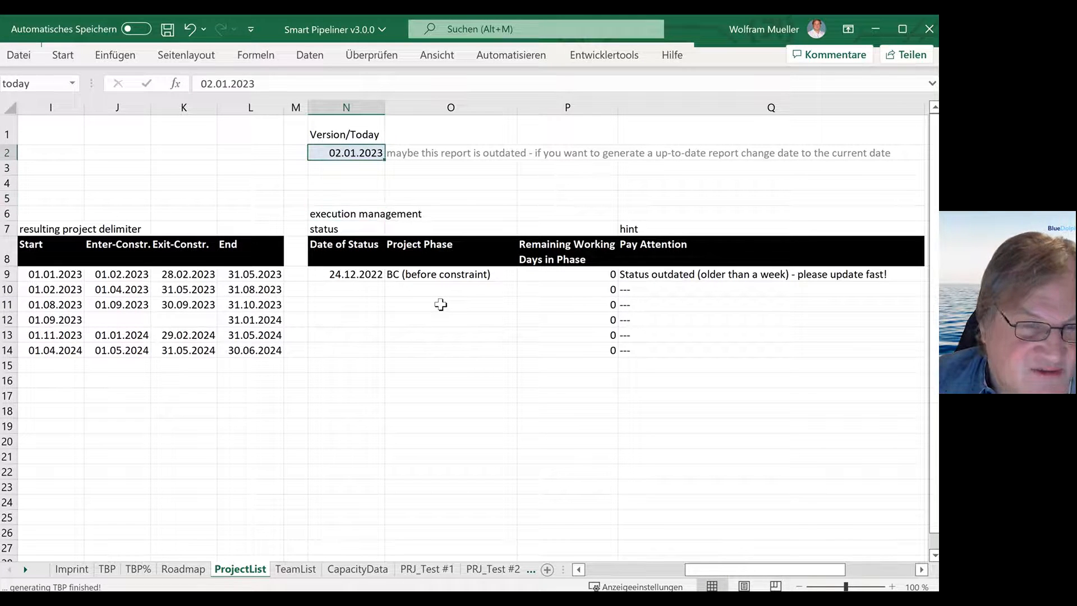
- Compare PRJ_Test #1's Date of Status and Pay Attention hint with the Version/Today date
{"action": "key", "text": "Down"}
{"action": "key", "text": "Down"}
{"action": "key", "text": "Down"}
{"action": "key", "text": "Down"}
{"action": "key", "text": "Down"}
{"action": "key", "text": "Down"}
{"action": "key", "text": "Down"}
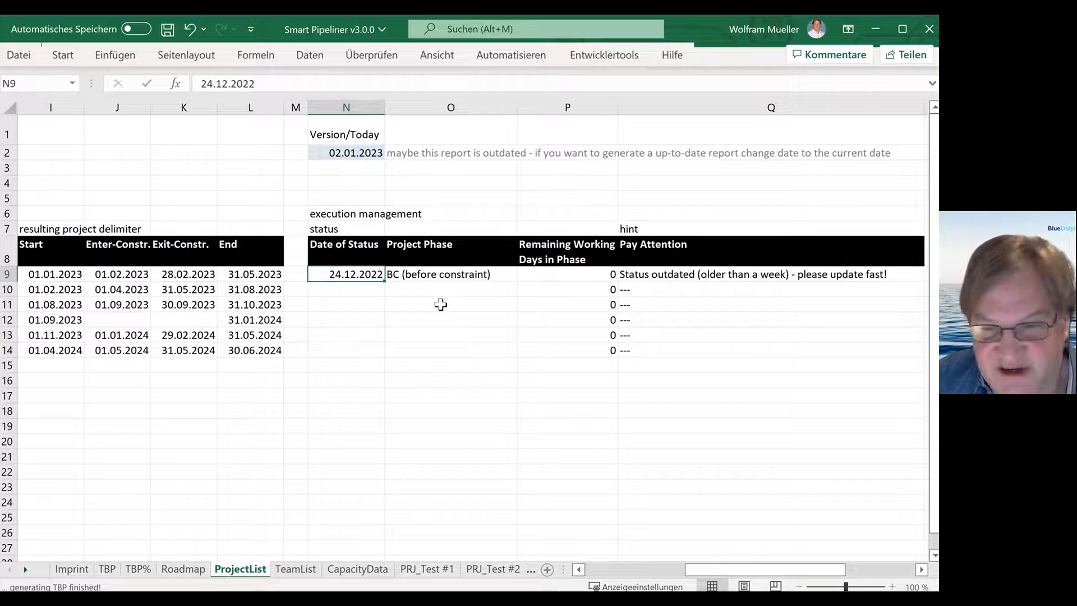
{"action": "key", "text": "Right"}
{"action": "key", "text": "Right"}
{"action": "key", "text": "Right"}
{"action": "key", "text": "Right"}
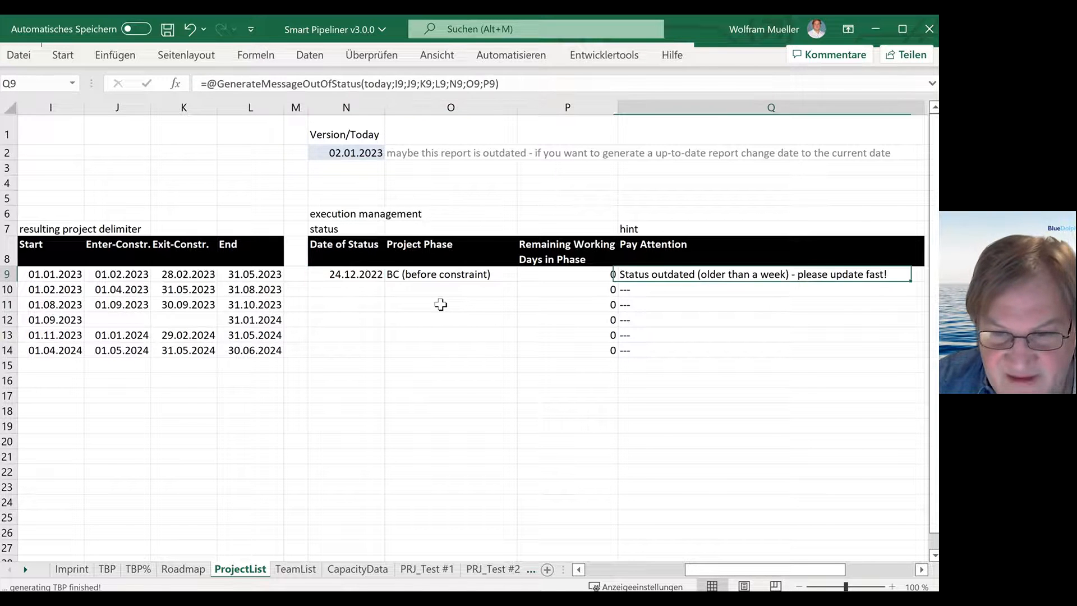
- Set PRJ_Test #1's Date of Status to 02.01.2023
{"action": "key", "text": "Left"}
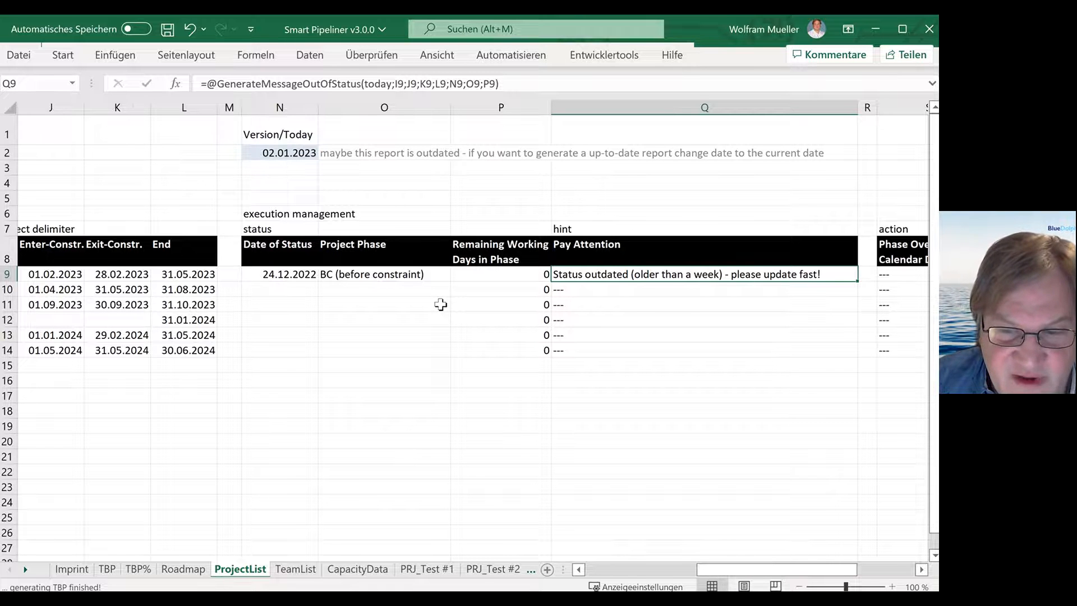
{"action": "key", "text": "Left"}
{"action": "key", "text": "Left"}
{"action": "key", "text": "Left"}
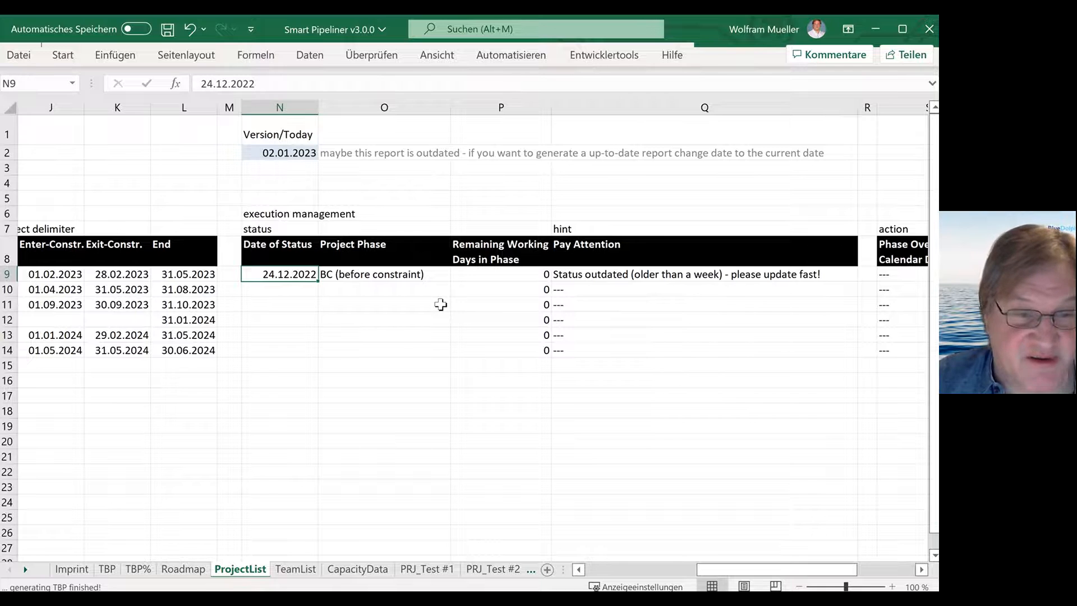
{"action": "type", "text": "02"}
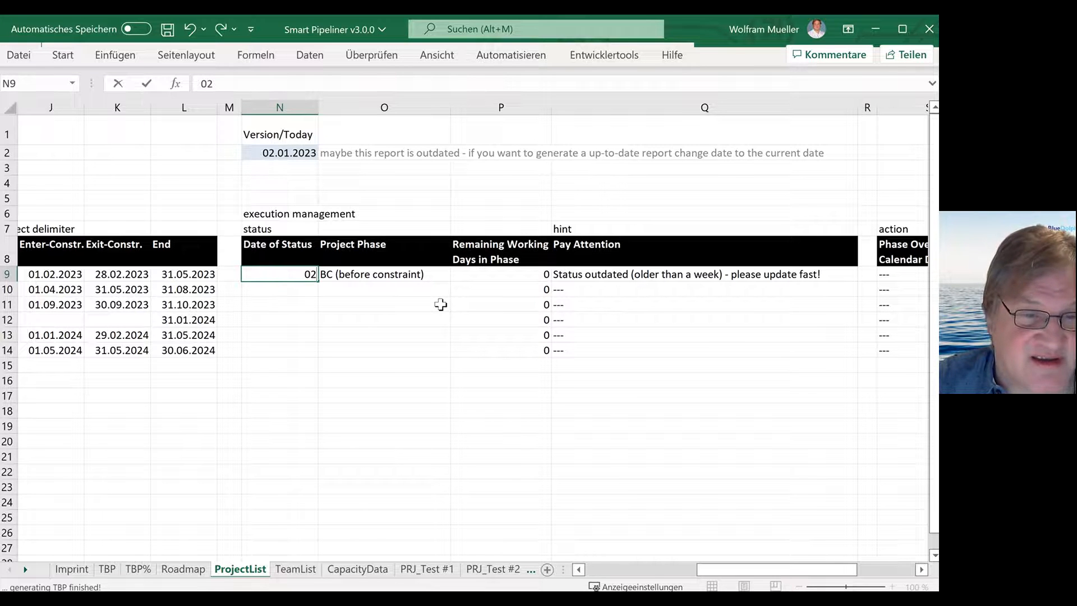
{"action": "type", "text": ".01.23"}
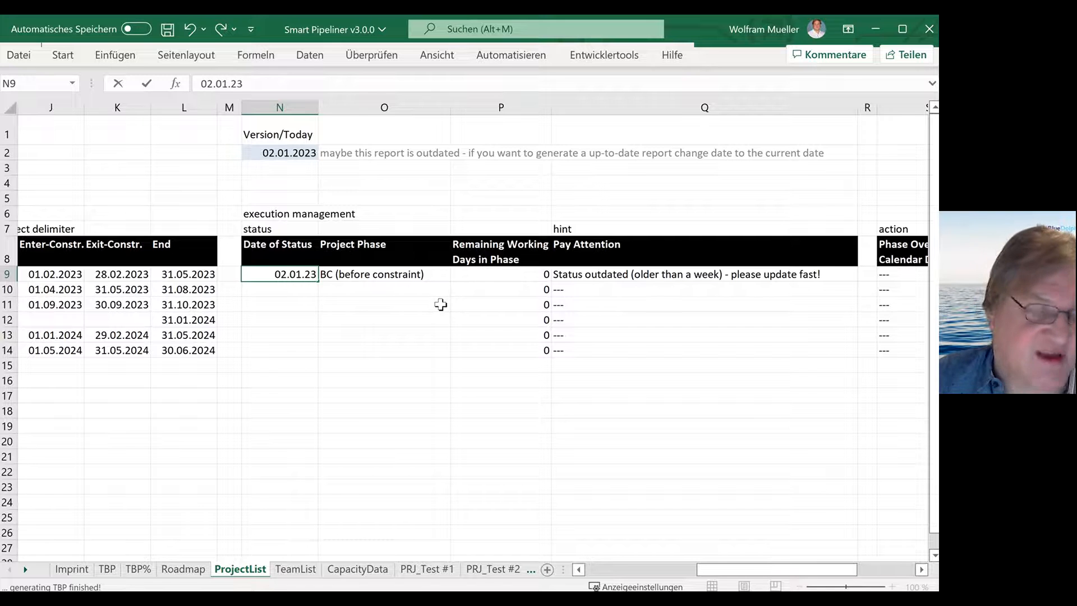
{"action": "key", "text": "Return"}
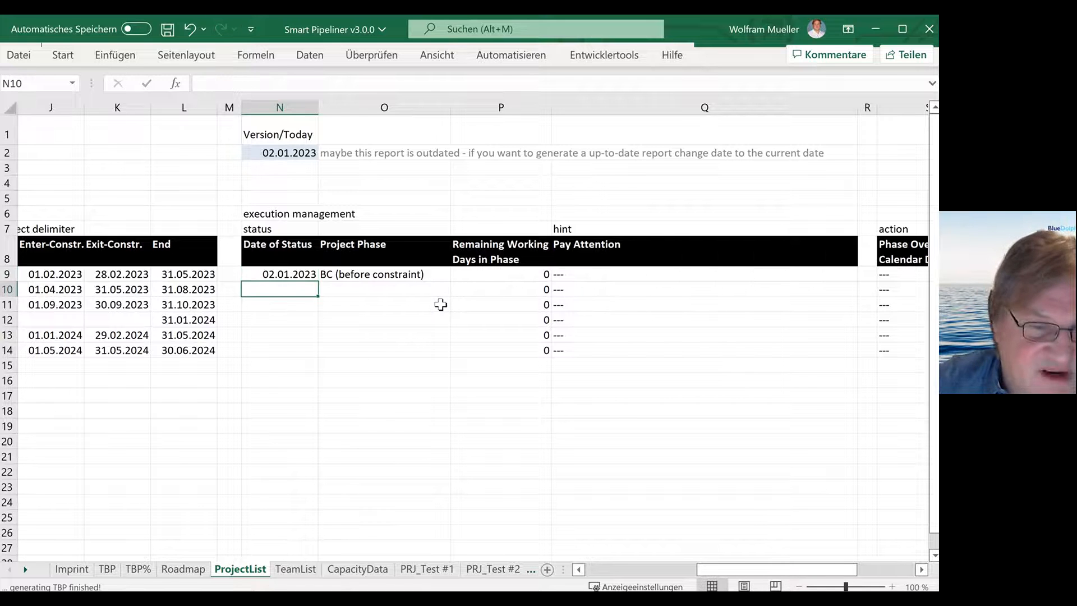
- Check PRJ_Test #1's Project Phase, Date of Status and Pay Attention hint following the status update
{"action": "key", "text": "Up"}
{"action": "key", "text": "Right"}
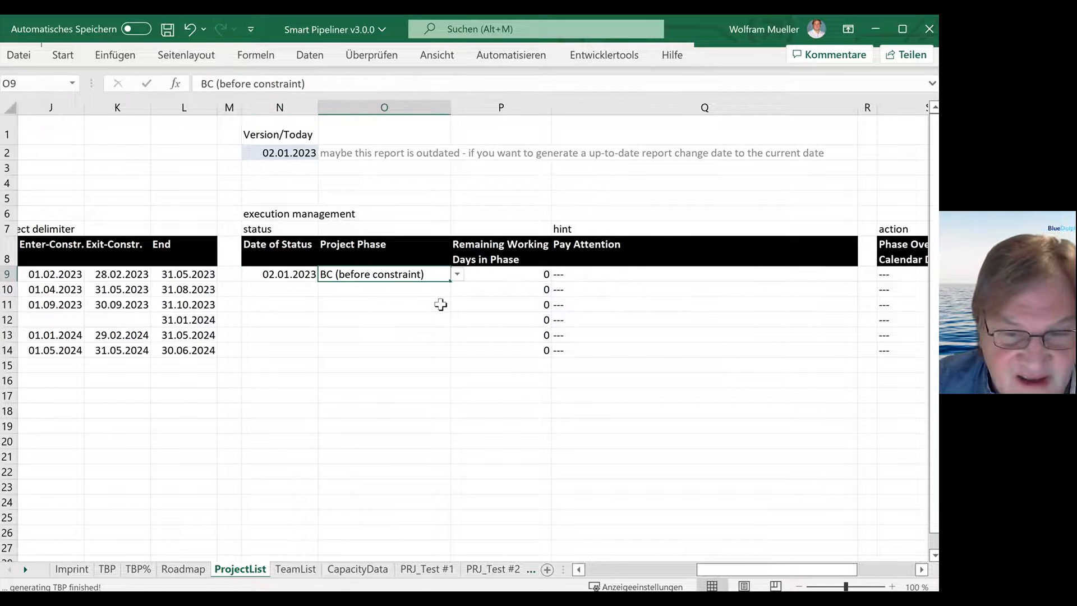
{"action": "key", "text": "Right"}
{"action": "key", "text": "Right"}
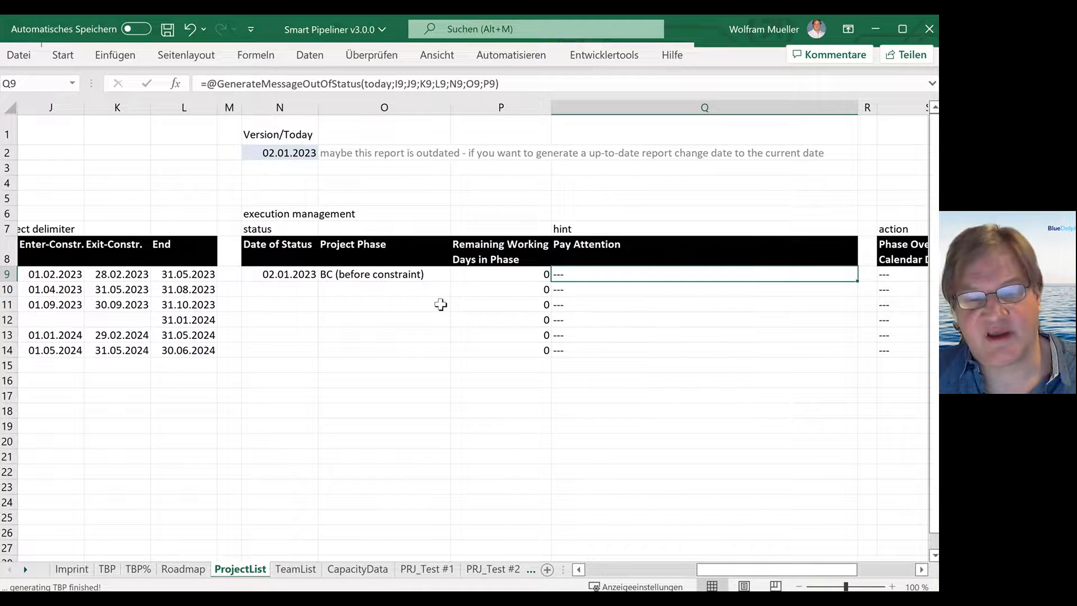
{"action": "key", "text": "Left"}
{"action": "key", "text": "Left"}
{"action": "key", "text": "Left"}
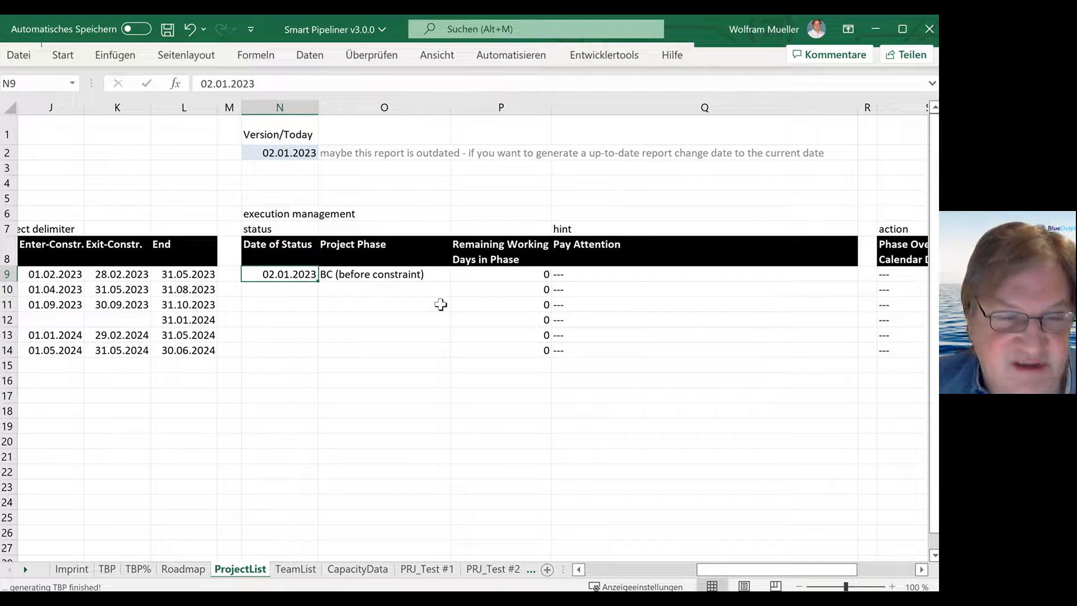
{"action": "key", "text": "Right"}
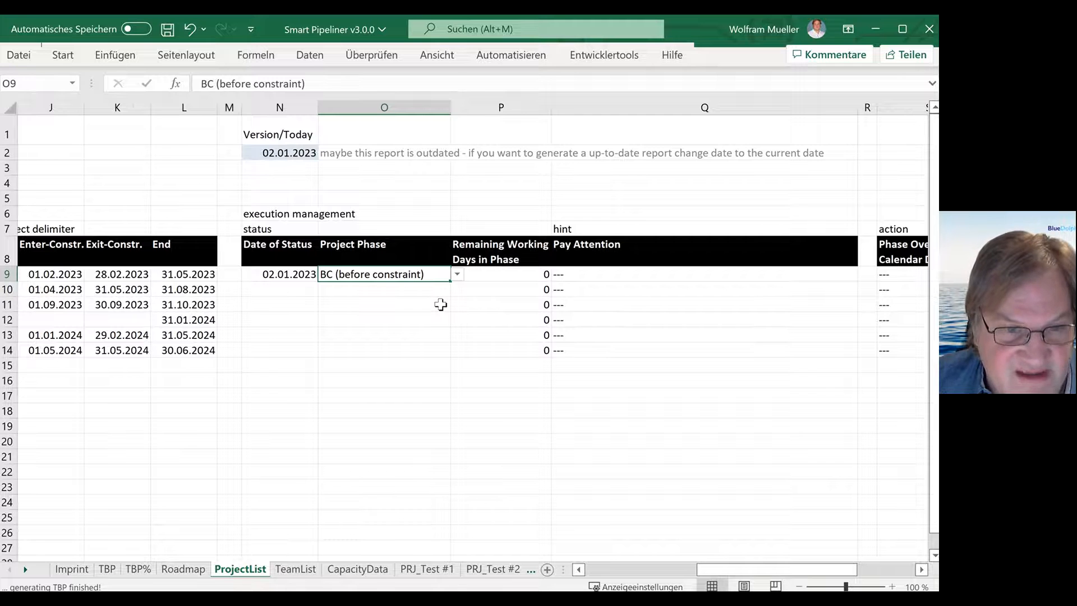
{"action": "key", "text": "Right"}
{"action": "key", "text": "Right"}
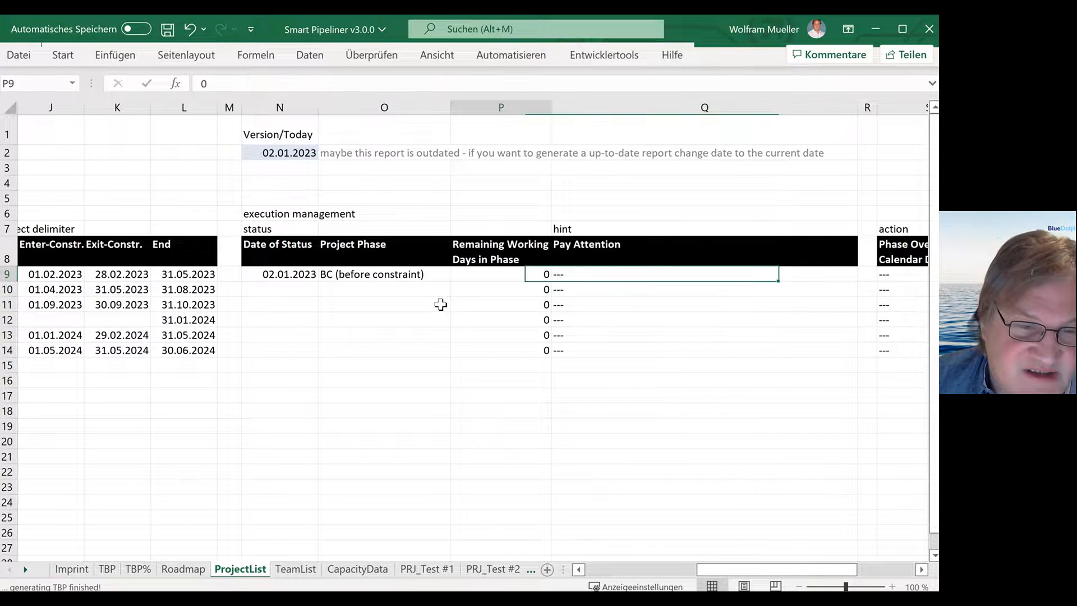
- Set the Version/Today date above the execution management section to 04.02.2023
{"action": "key", "text": "Left"}
{"action": "key", "text": "Left"}
{"action": "key", "text": "Left"}
{"action": "key", "text": "Up"}
{"action": "key", "text": "Up"}
{"action": "key", "text": "Up"}
{"action": "key", "text": "Up"}
{"action": "key", "text": "Up"}
{"action": "key", "text": "Up"}
{"action": "key", "text": "Up"}
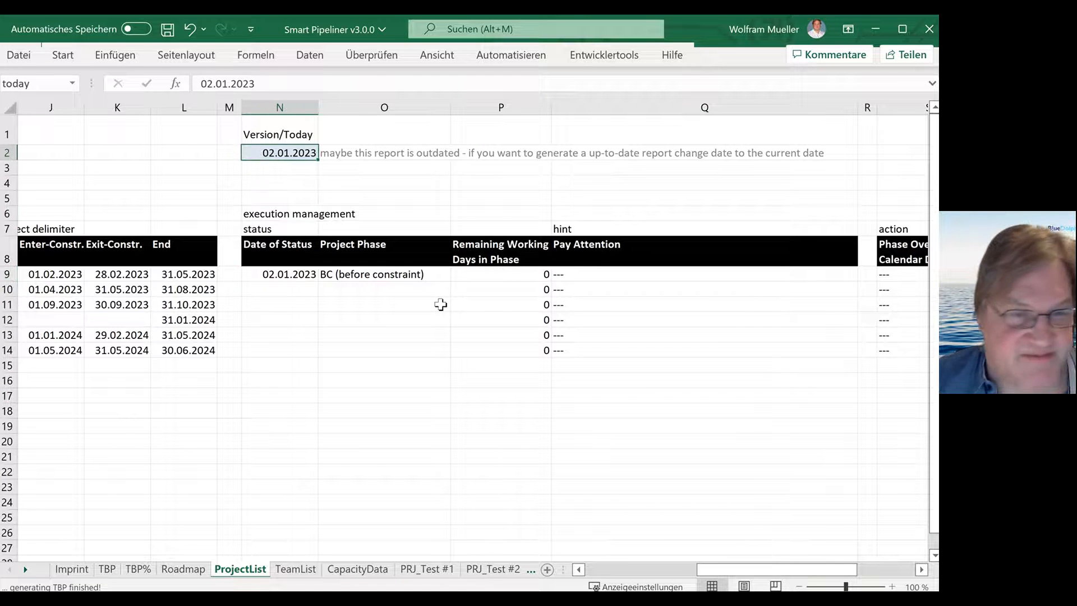
{"action": "type", "text": "04.02.2"}
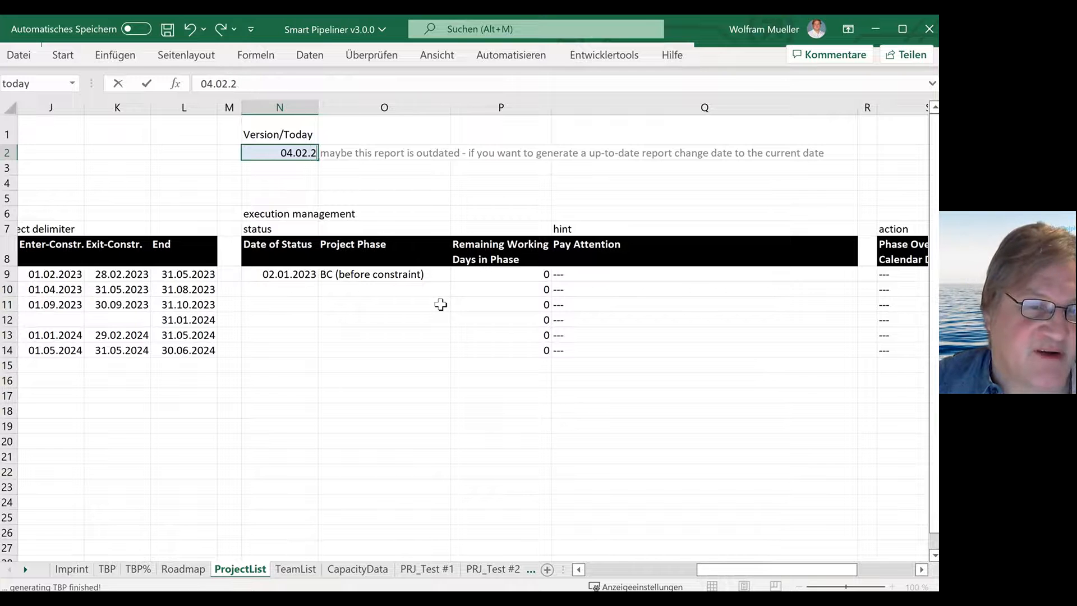
{"action": "type", "text": "023"}
{"action": "key", "text": "Return"}
{"action": "key", "text": "Up"}
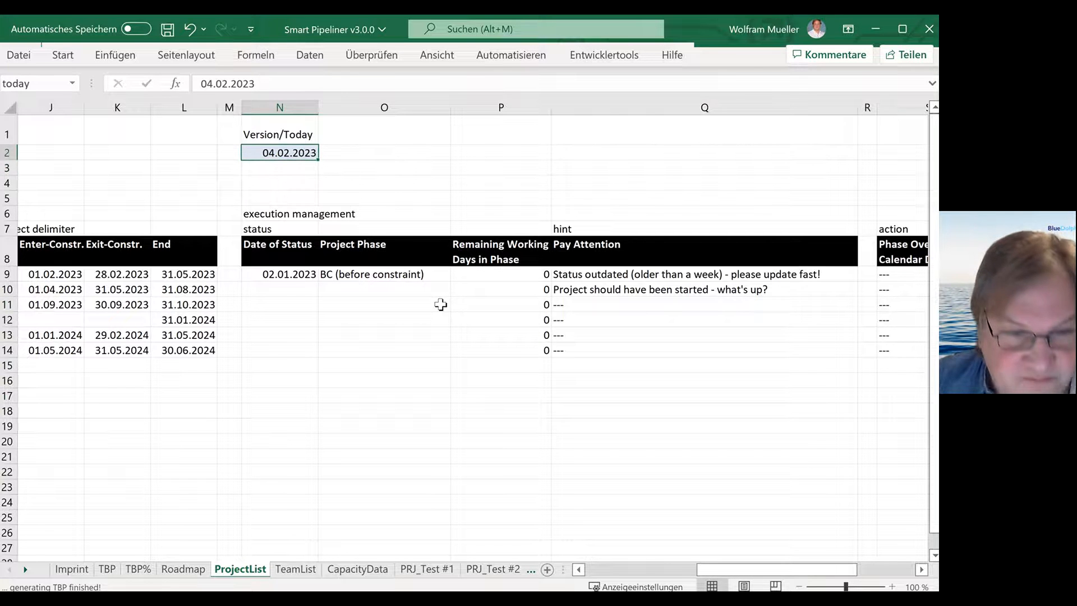
- Examine the Pay Attention hints of the first two projects in rows 9 and 10
{"action": "key", "text": "Down"}
{"action": "key", "text": "Down"}
{"action": "key", "text": "Down"}
{"action": "key", "text": "Down"}
{"action": "key", "text": "Down"}
{"action": "key", "text": "Down"}
{"action": "key", "text": "Down"}
{"action": "key", "text": "Down"}
{"action": "key", "text": "Right"}
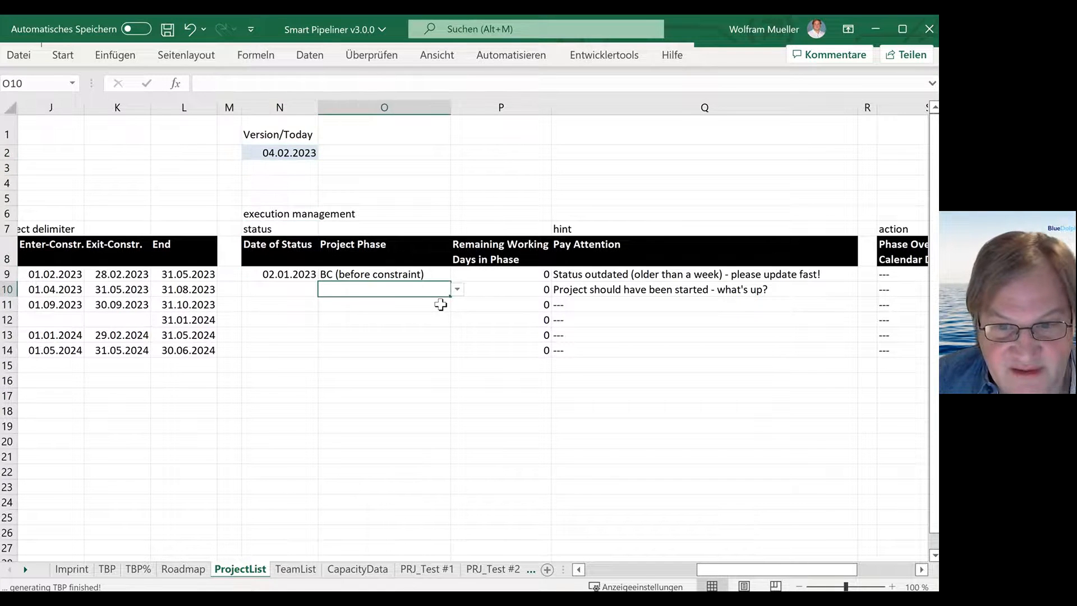
{"action": "key", "text": "Up"}
{"action": "key", "text": "Right"}
{"action": "key", "text": "Right"}
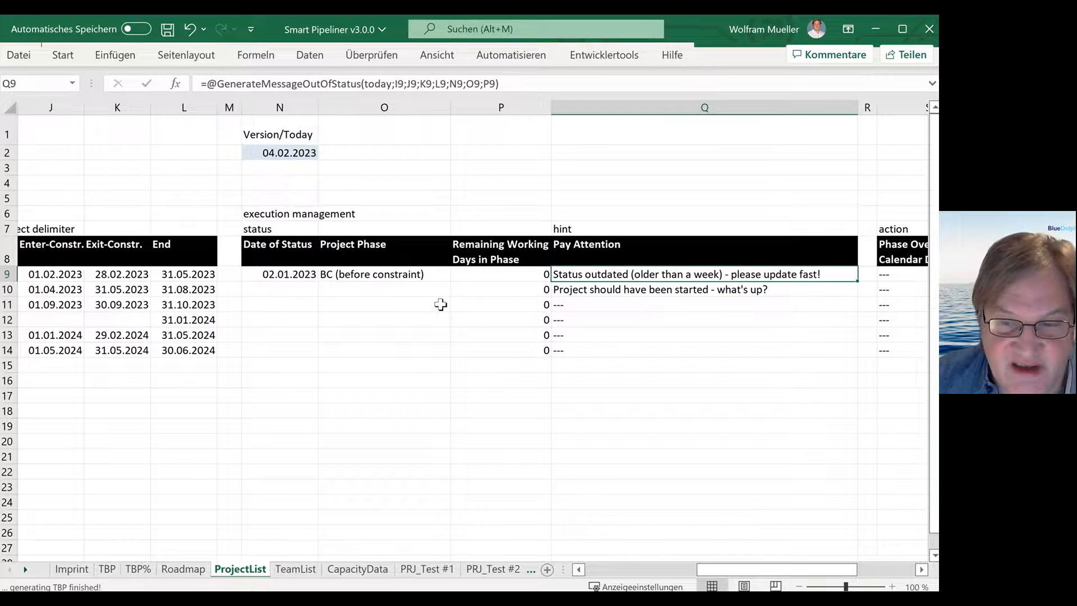
{"action": "key", "text": "Down"}
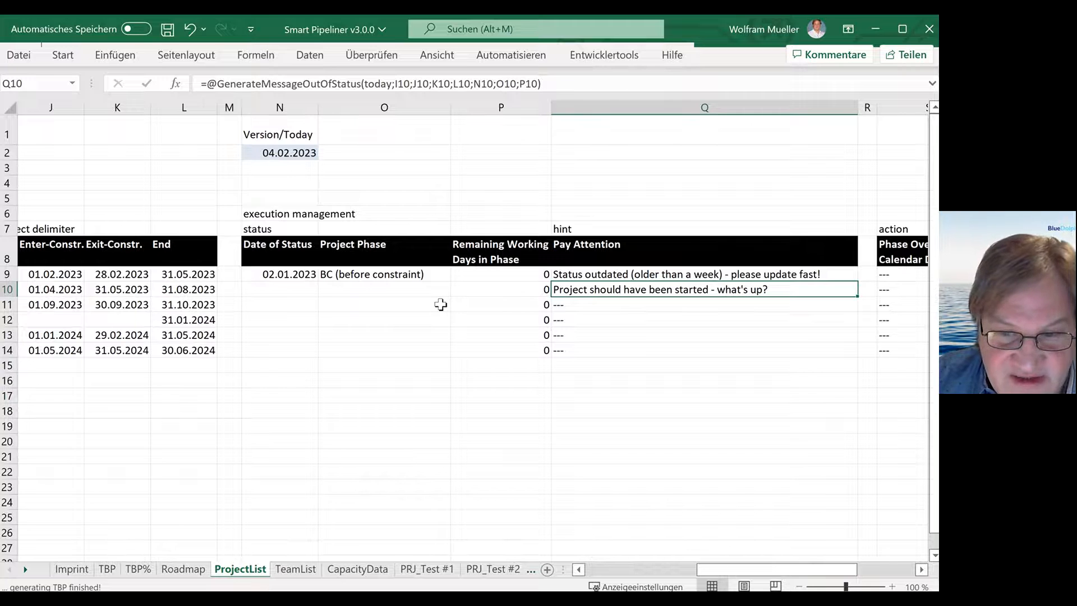
- Check the resulting Start date of the second project in row 10 against its hint
{"action": "key", "text": "Left"}
{"action": "key", "text": "Left"}
{"action": "key", "text": "Left"}
{"action": "key", "text": "Left"}
{"action": "key", "text": "Left"}
{"action": "key", "text": "Left"}
{"action": "key", "text": "Left"}
{"action": "key", "text": "Left"}
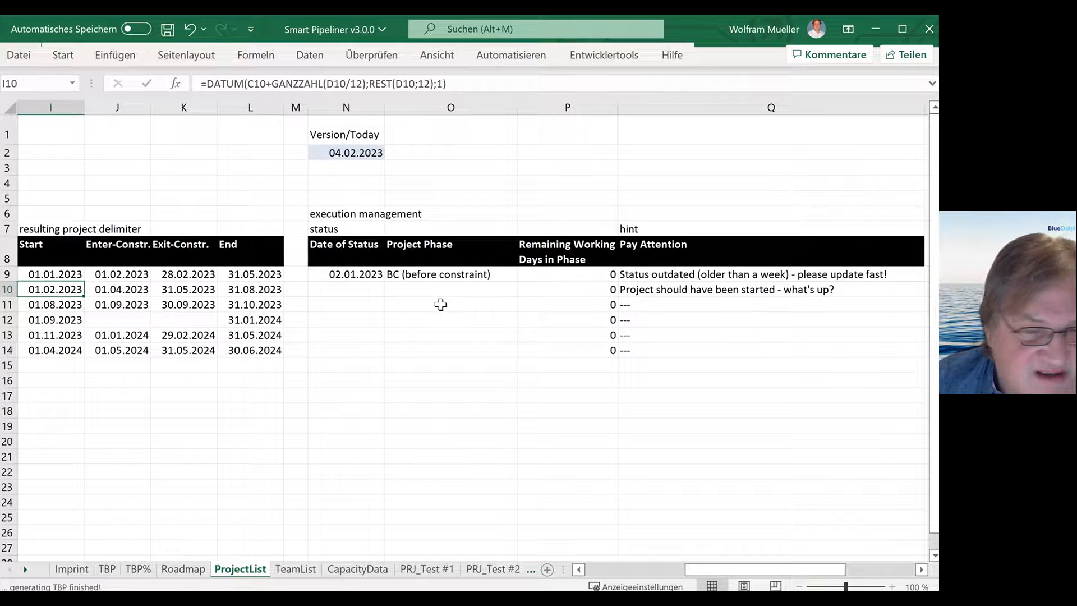
- Enter 04.02.2023 as the Date of Status of the second project in row 10
{"action": "key", "text": "Right"}
{"action": "key", "text": "Right"}
{"action": "key", "text": "Right"}
{"action": "key", "text": "Right"}
{"action": "key", "text": "Right"}
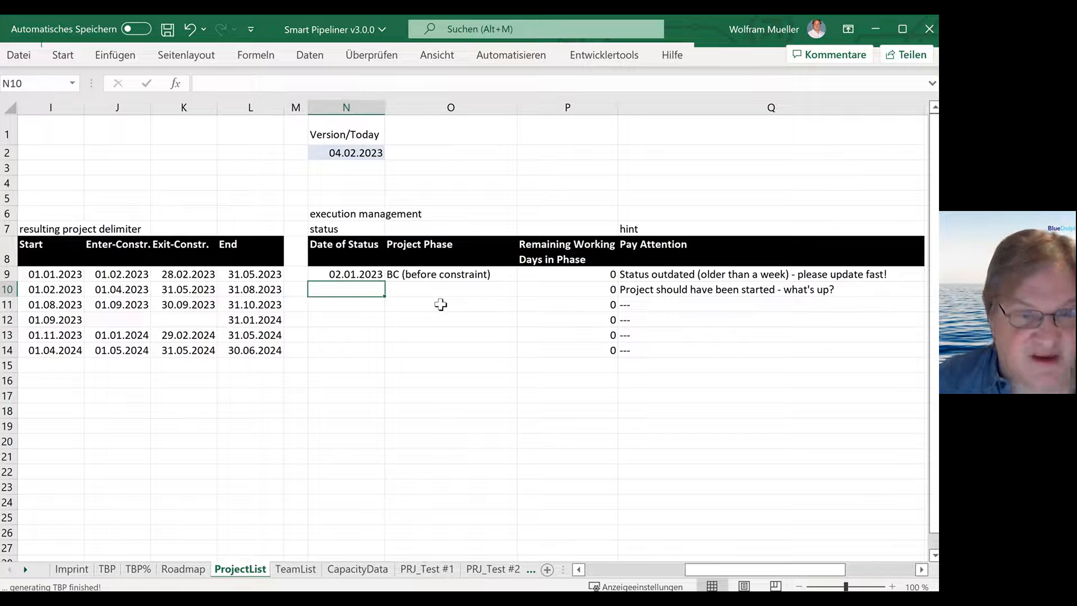
{"action": "type", "text": "04.02.23"}
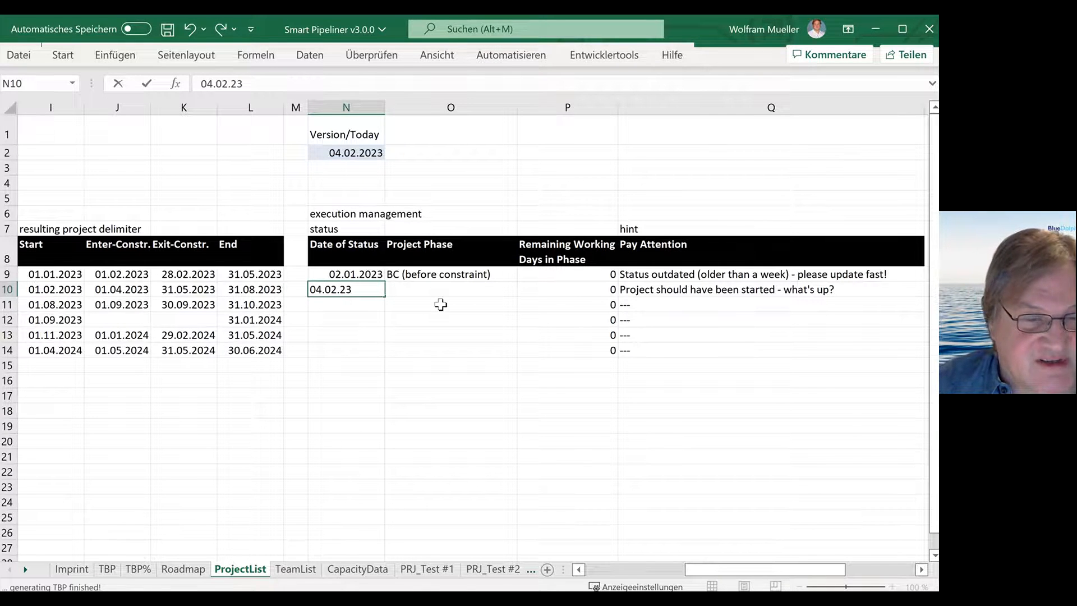
{"action": "key", "text": "Return"}
- Set the second project's Project Phase to NS (not started)
{"action": "key", "text": "Up"}
{"action": "key", "text": "Right"}
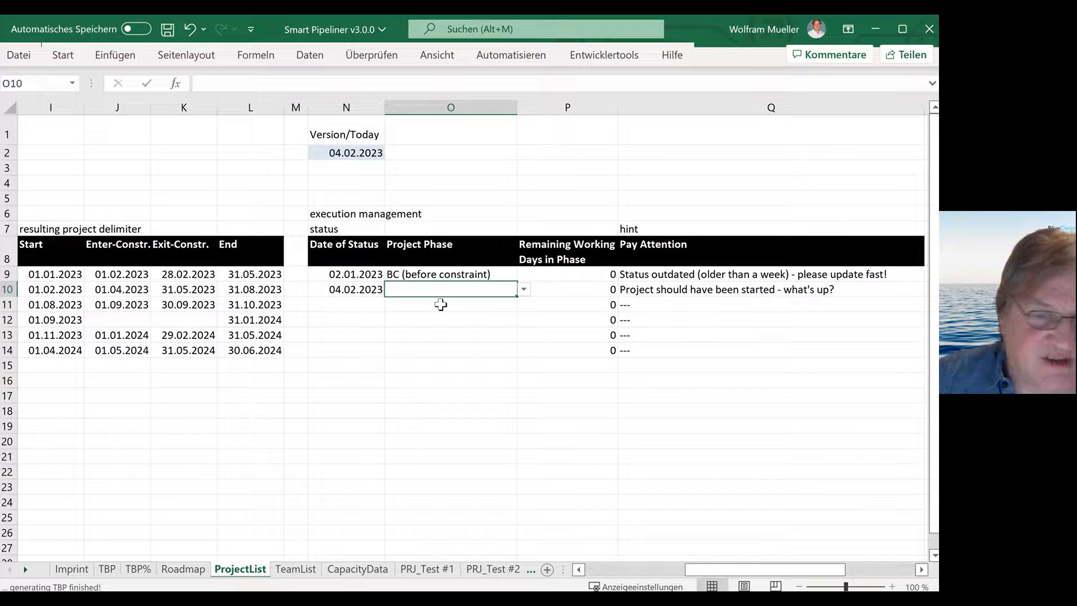
{"action": "left_click", "coordinate": [524, 290]}
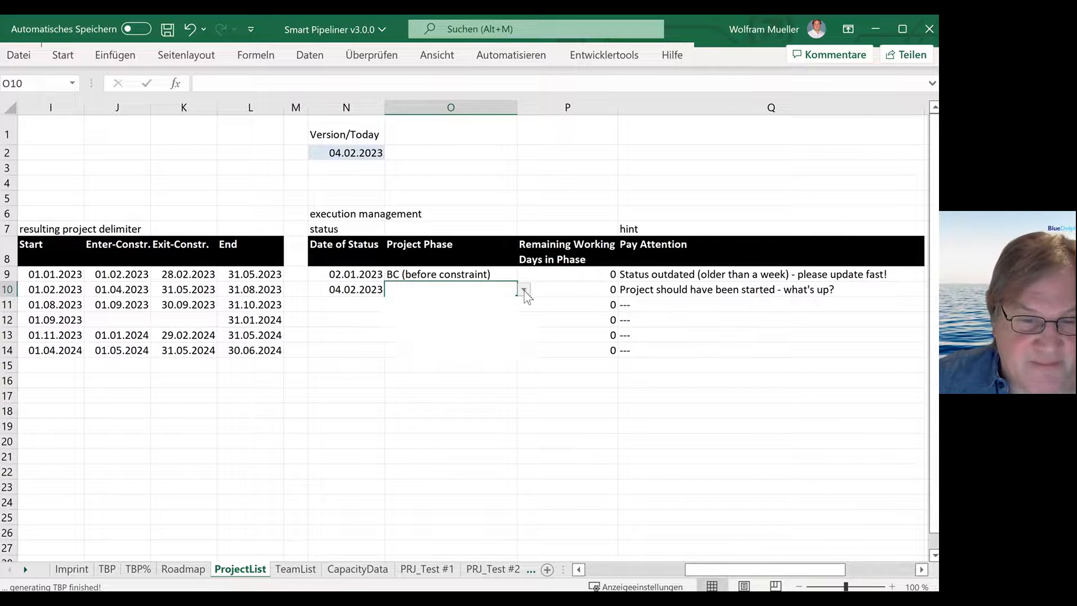
{"action": "left_click", "coordinate": [453, 347]}
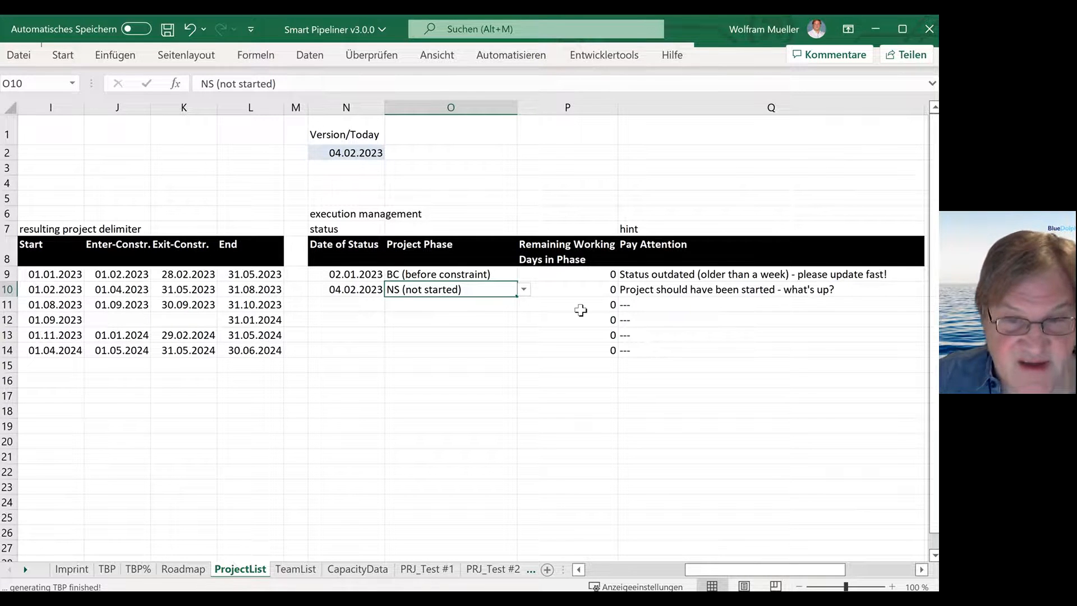
- Set the second project's Project Phase to IC (in constraint)
{"action": "left_click", "coordinate": [523, 290]}
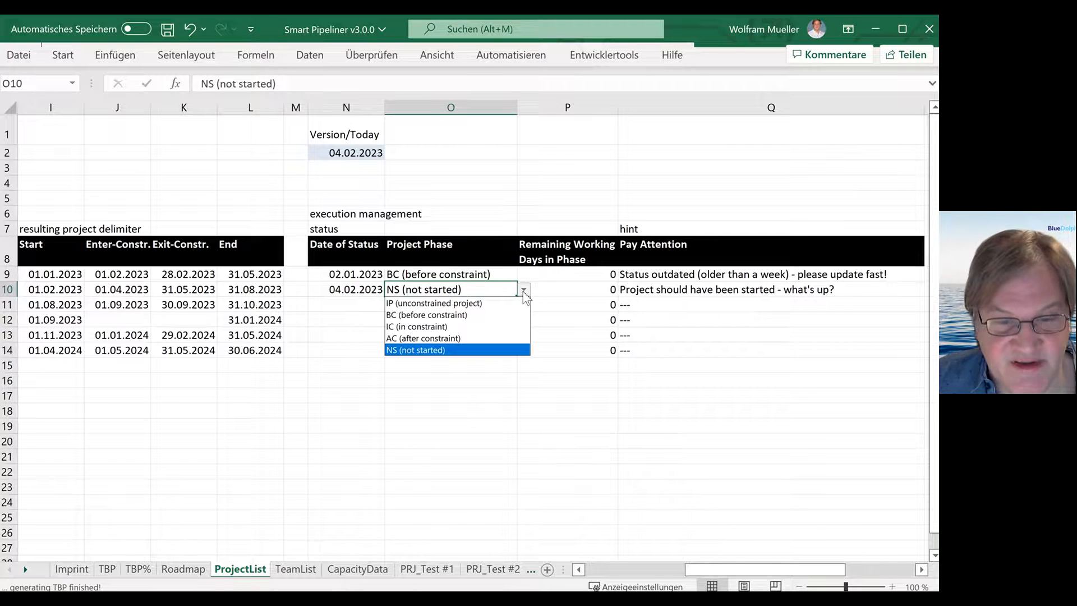
{"action": "left_click", "coordinate": [420, 326]}
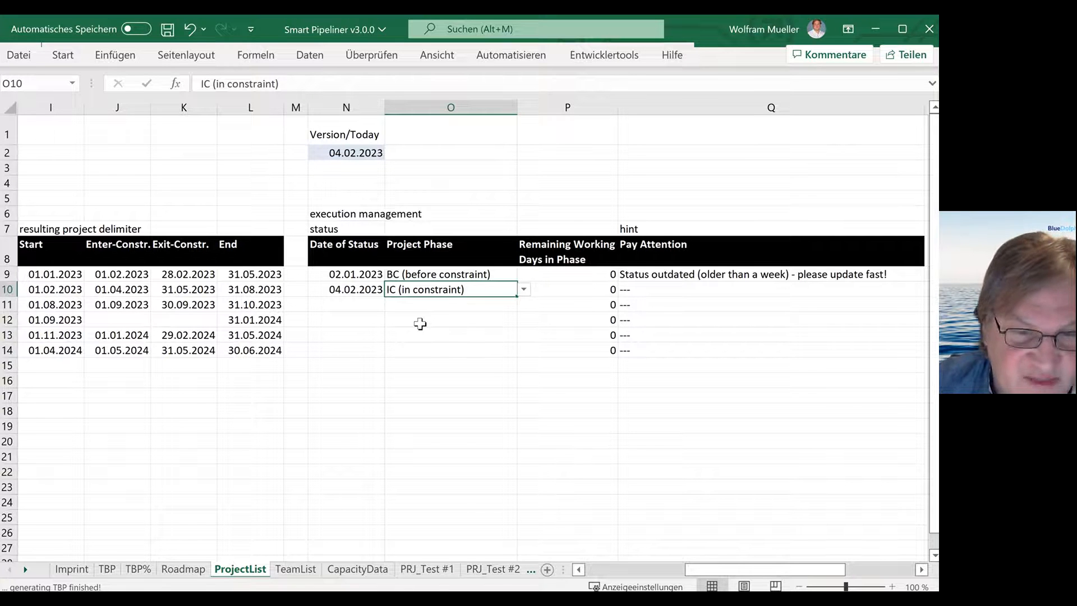
{"action": "key", "text": "Left"}
{"action": "key", "text": "Right"}
- Set PRJ_Test #1's Date of Status to 05.02.2023
{"action": "key", "text": "Up"}
{"action": "key", "text": "Up"}
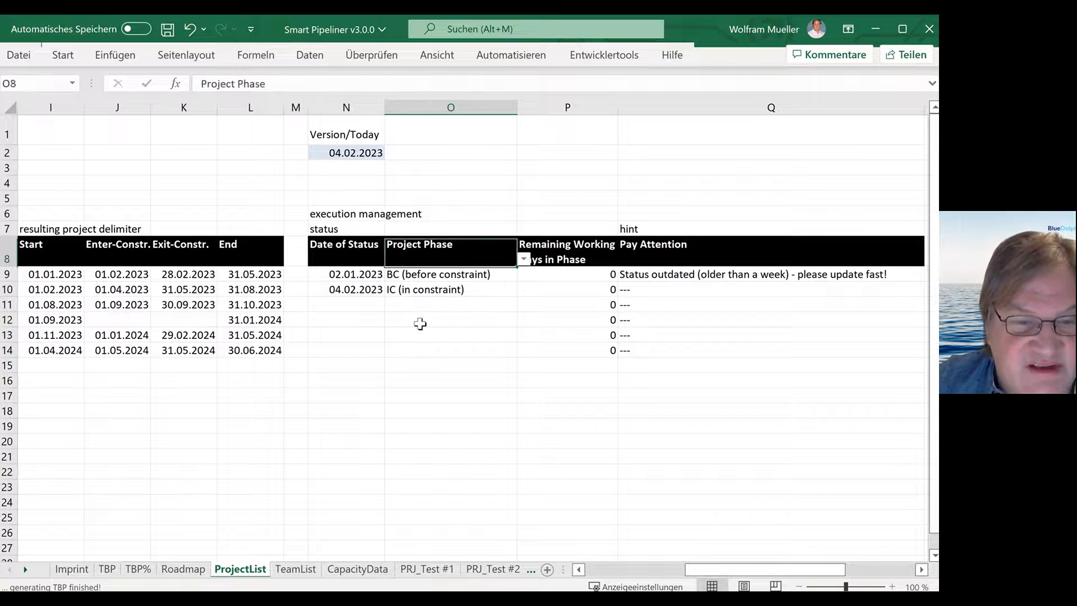
{"action": "key", "text": "Left"}
{"action": "key", "text": "Down"}
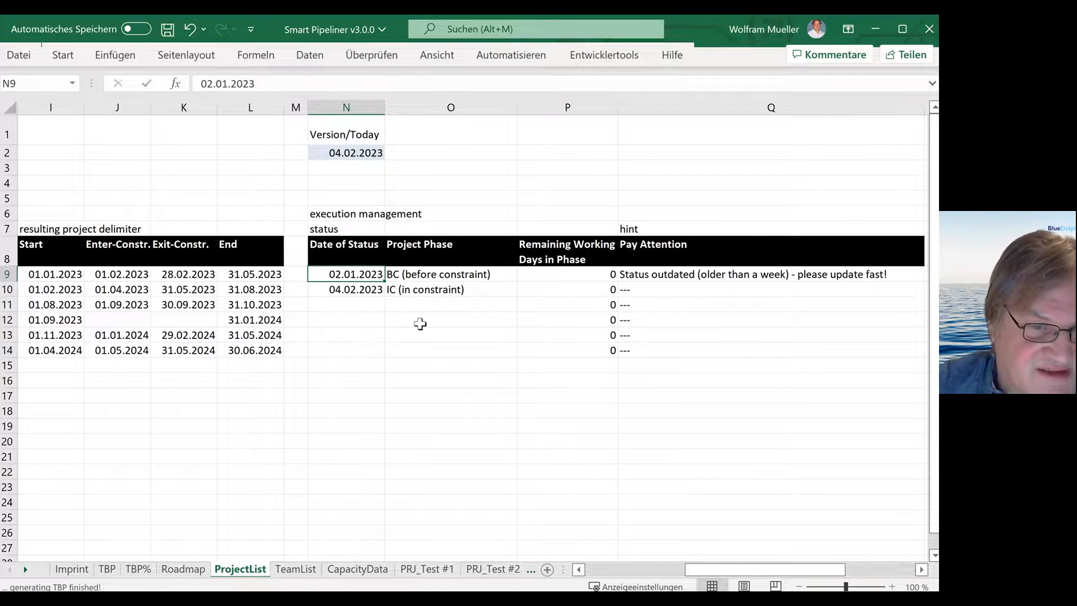
{"action": "type", "text": "05."}
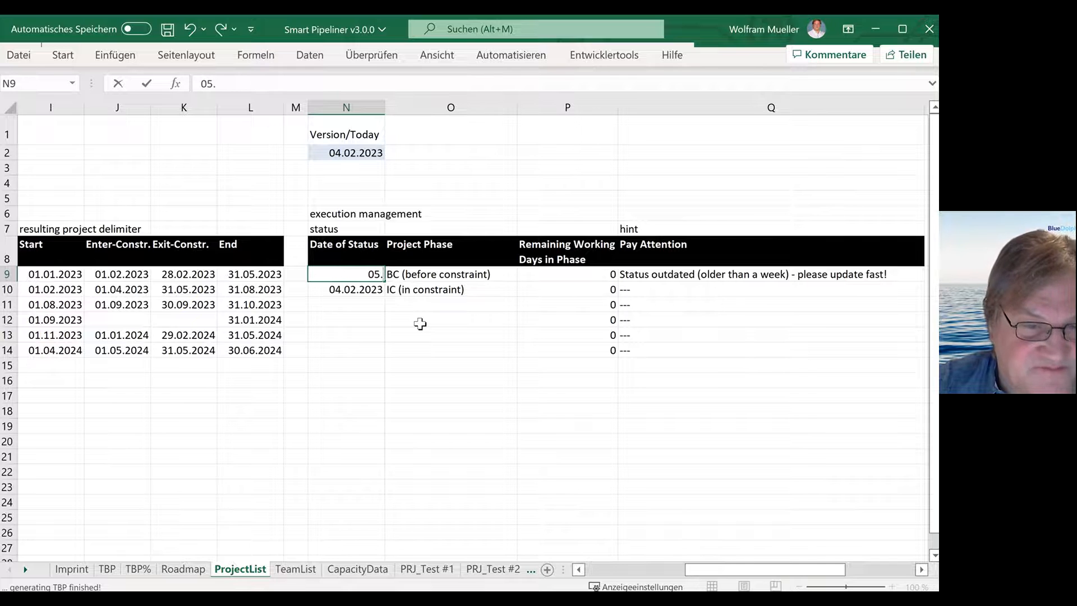
{"action": "type", "text": "02.2023"}
{"action": "key", "text": "Return"}
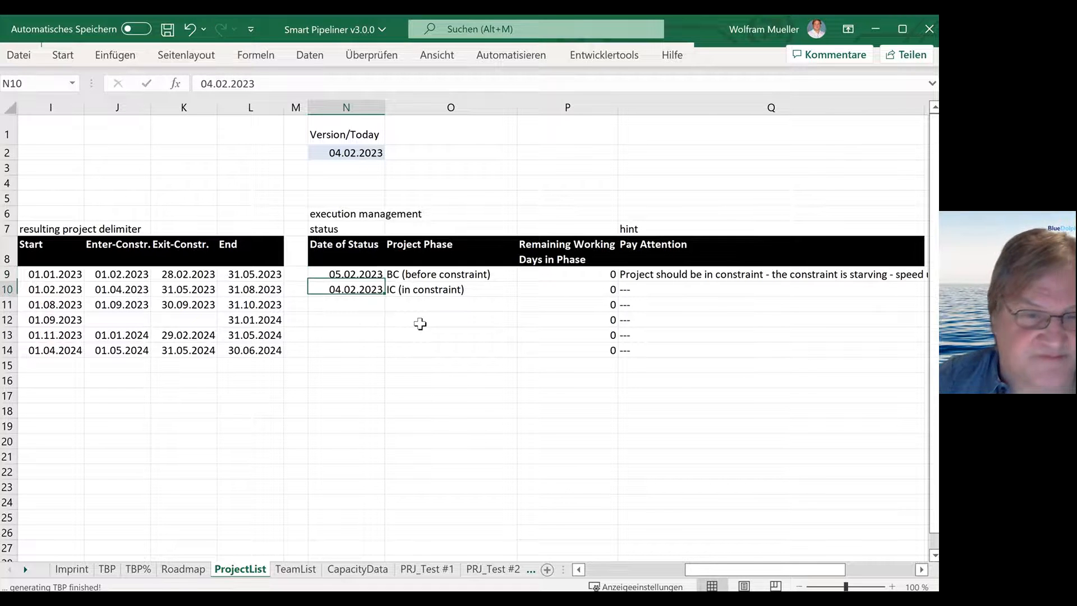
- Set the Version/Today date to 05.02.2023 to match PRJ_Test #1's Date of Status
{"action": "key", "text": "Up"}
{"action": "key", "text": "Up"}
{"action": "key", "text": "Up"}
{"action": "key", "text": "Up"}
{"action": "key", "text": "Up"}
{"action": "key", "text": "Up"}
{"action": "key", "text": "Up"}
{"action": "key", "text": "Up"}
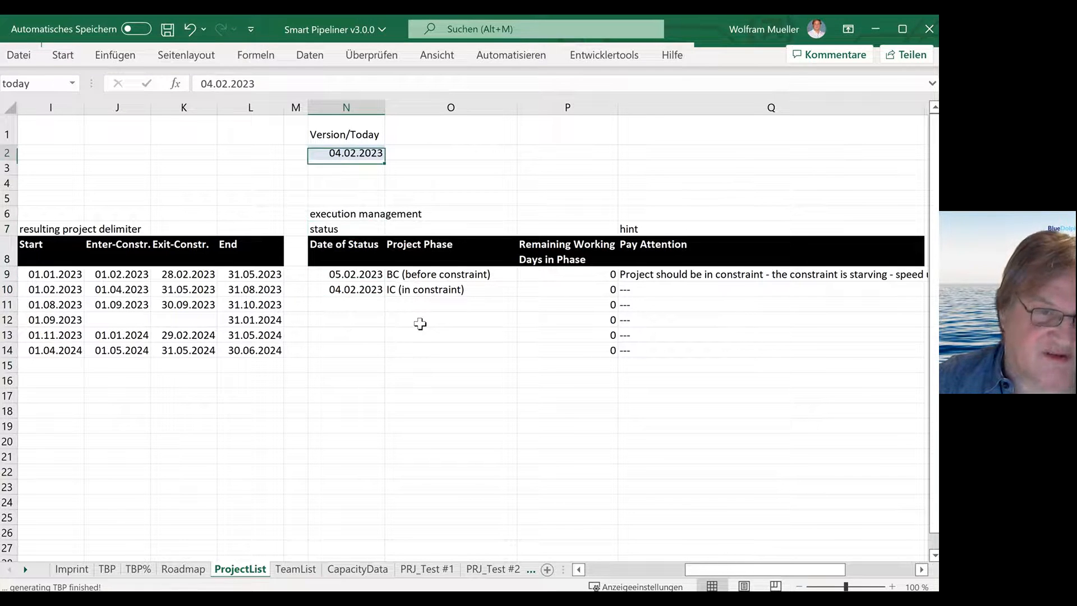
{"action": "type", "text": "05.02.2023"}
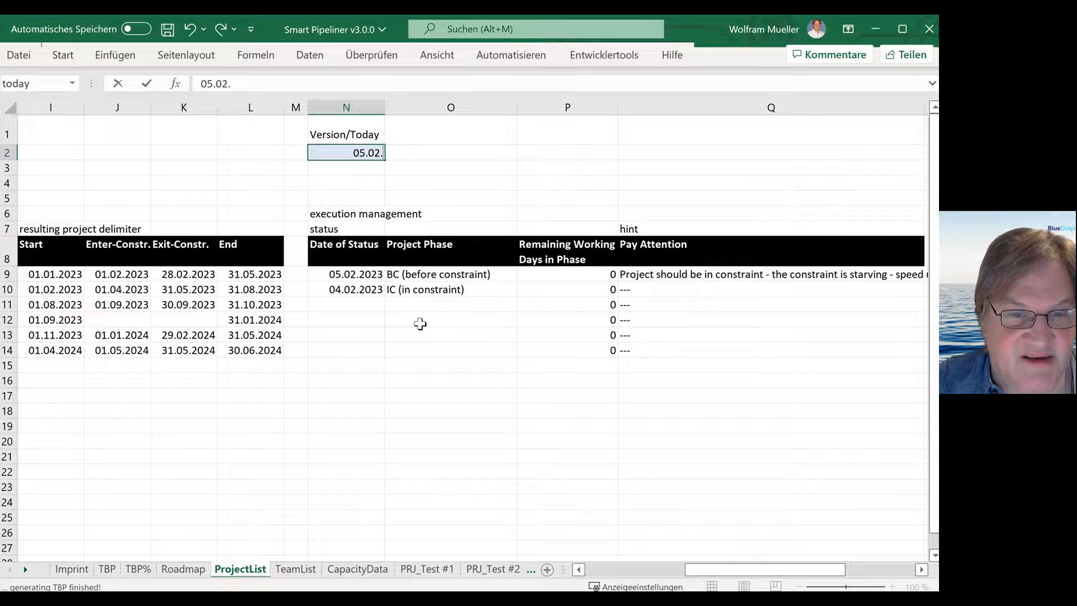
{"action": "key", "text": "Return"}
- Review PRJ_Test #1's Pay Attention hint against its Date of Status and Project Phase
{"action": "key", "text": "Down"}
{"action": "key", "text": "Down"}
{"action": "key", "text": "Down"}
{"action": "key", "text": "Down"}
{"action": "key", "text": "Down"}
{"action": "key", "text": "Down"}
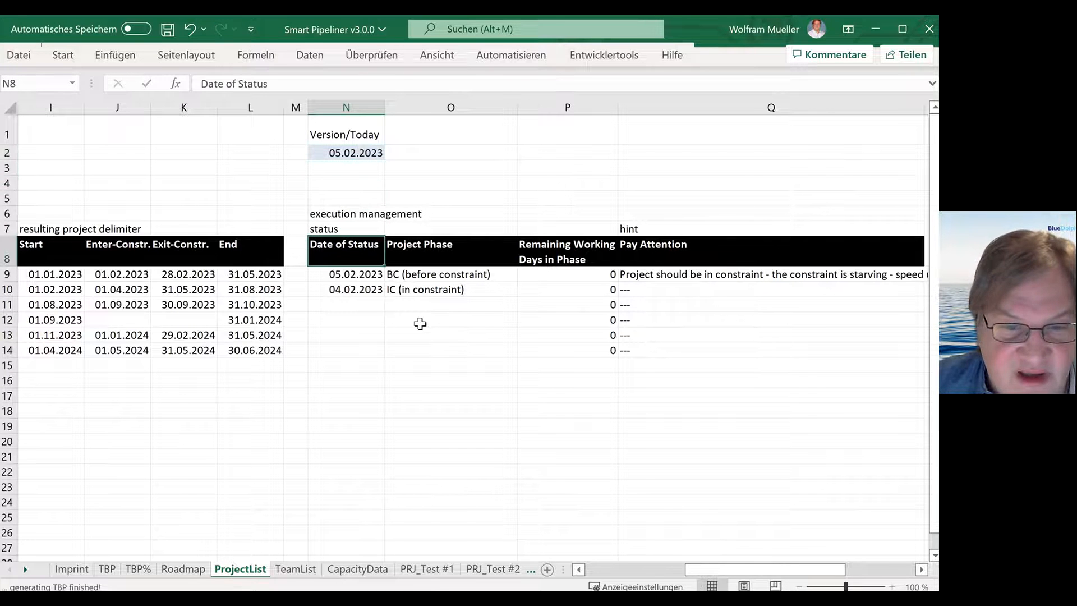
{"action": "key", "text": "Right"}
{"action": "key", "text": "Right"}
{"action": "key", "text": "Right"}
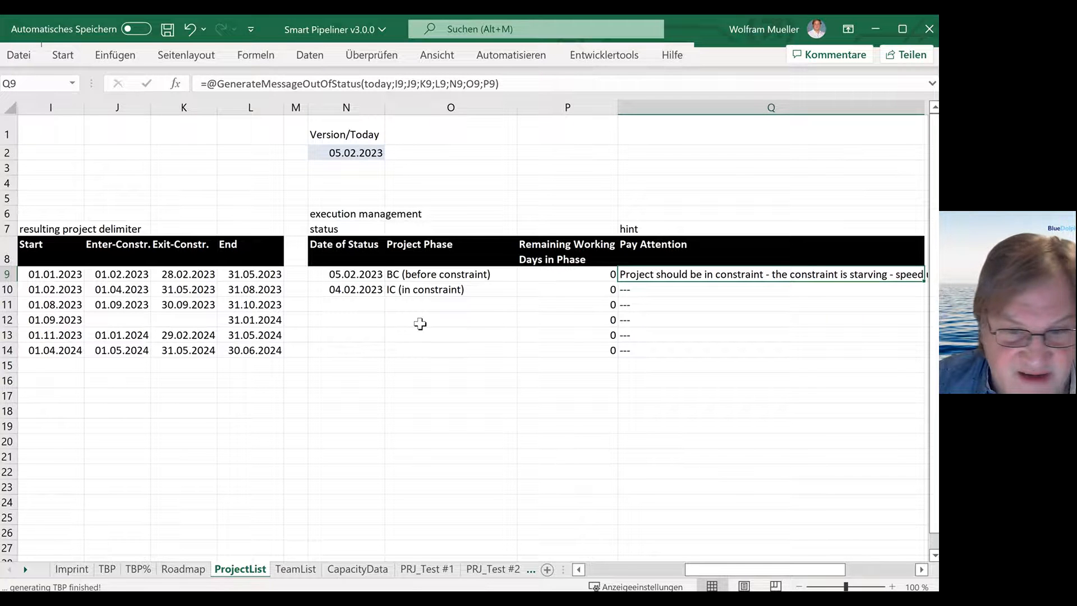
{"action": "key", "text": "Left"}
{"action": "key", "text": "Left"}
{"action": "key", "text": "Left"}
{"action": "key", "text": "Left"}
{"action": "key", "text": "Right"}
{"action": "key", "text": "Right"}
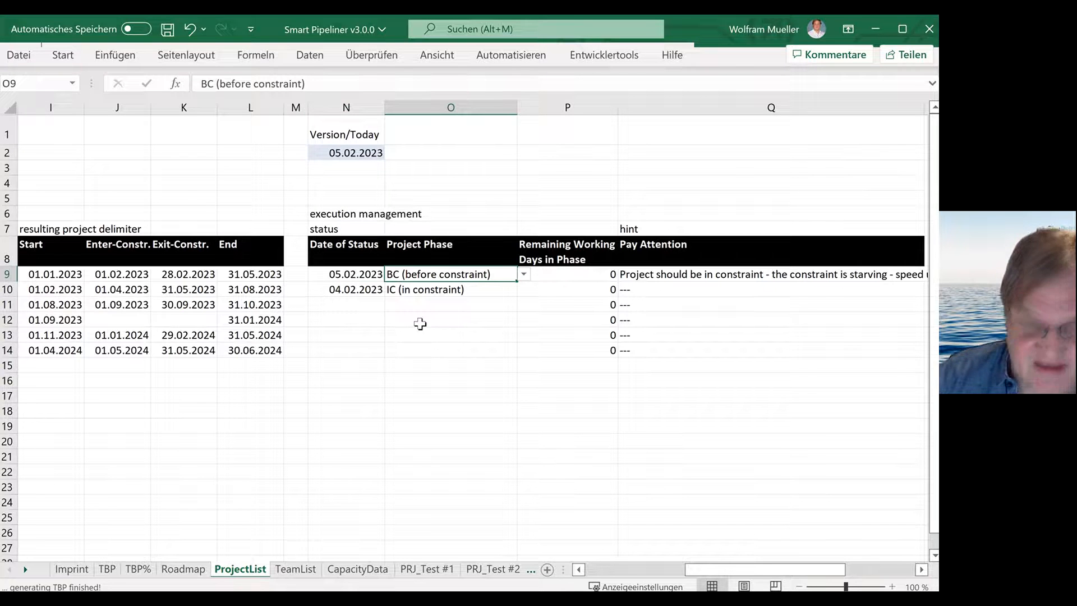
- Set PRJ_Test #1's Remaining Working Days in Phase to 5 and check its Pay Attention hint
{"action": "key", "text": "Right"}
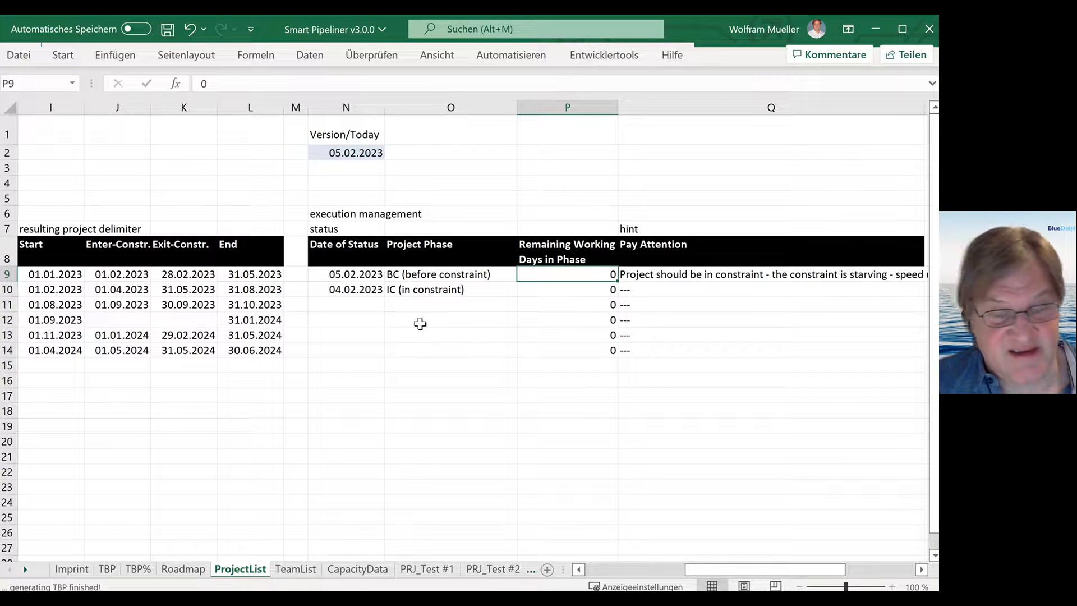
{"action": "type", "text": "5"}
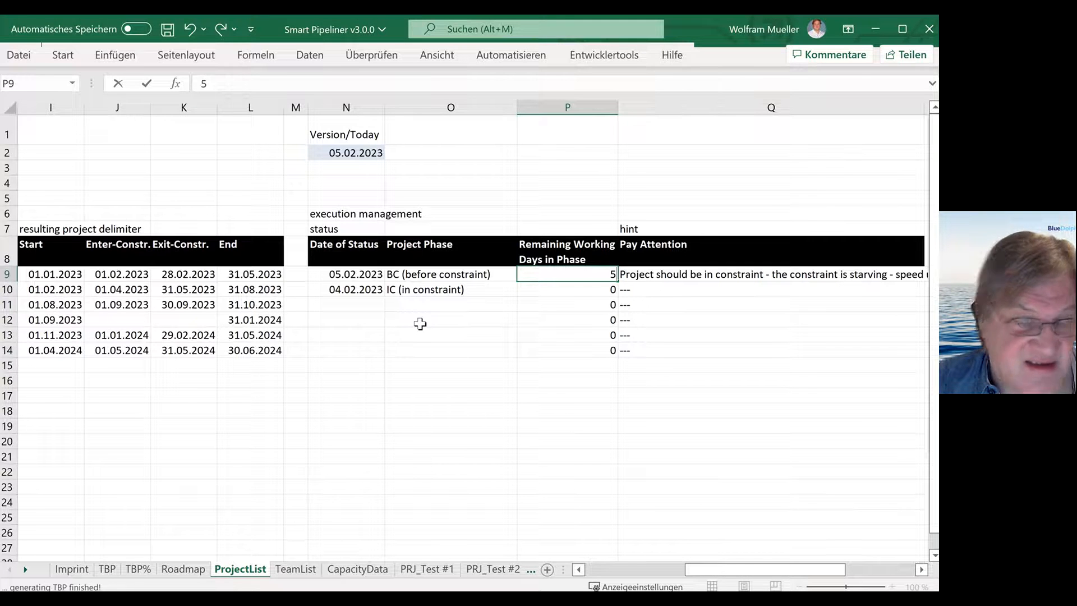
{"action": "key", "text": "Return"}
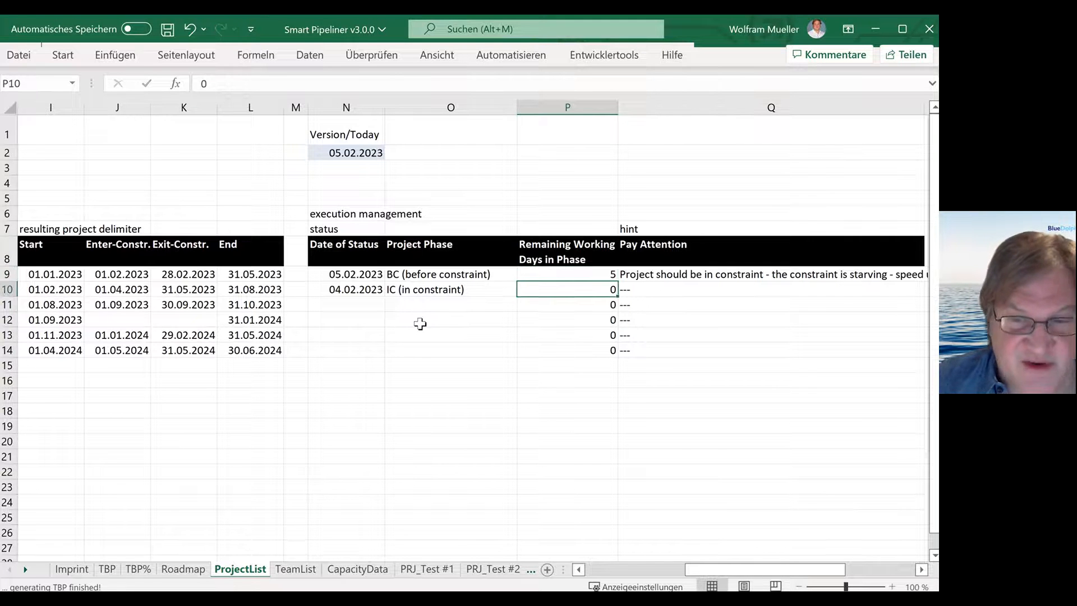
{"action": "key", "text": "Up"}
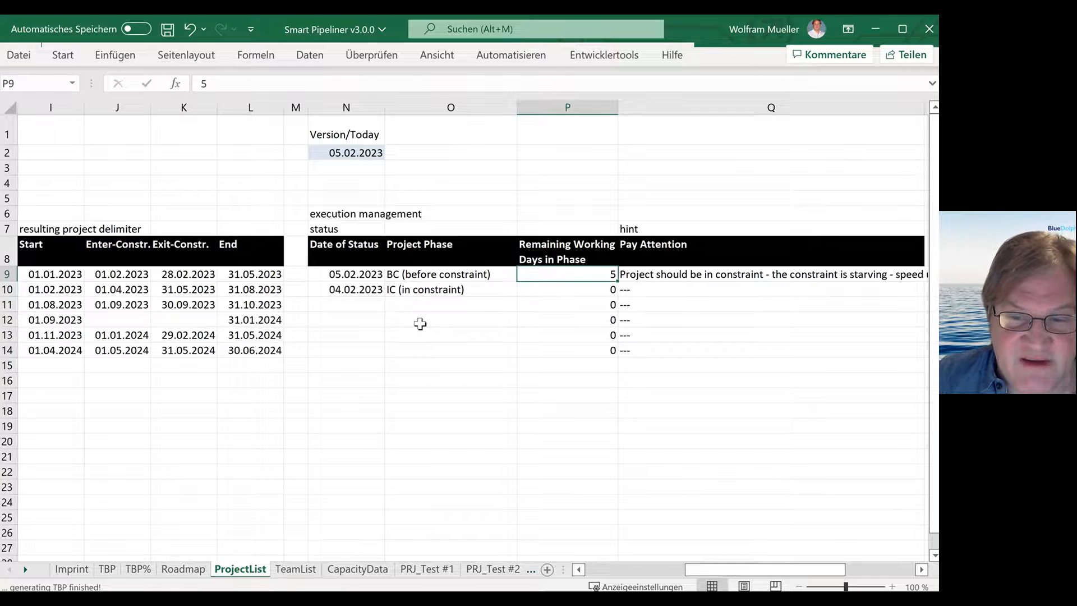
{"action": "key", "text": "Right"}
{"action": "key", "text": "Right"}
{"action": "key", "text": "Left"}
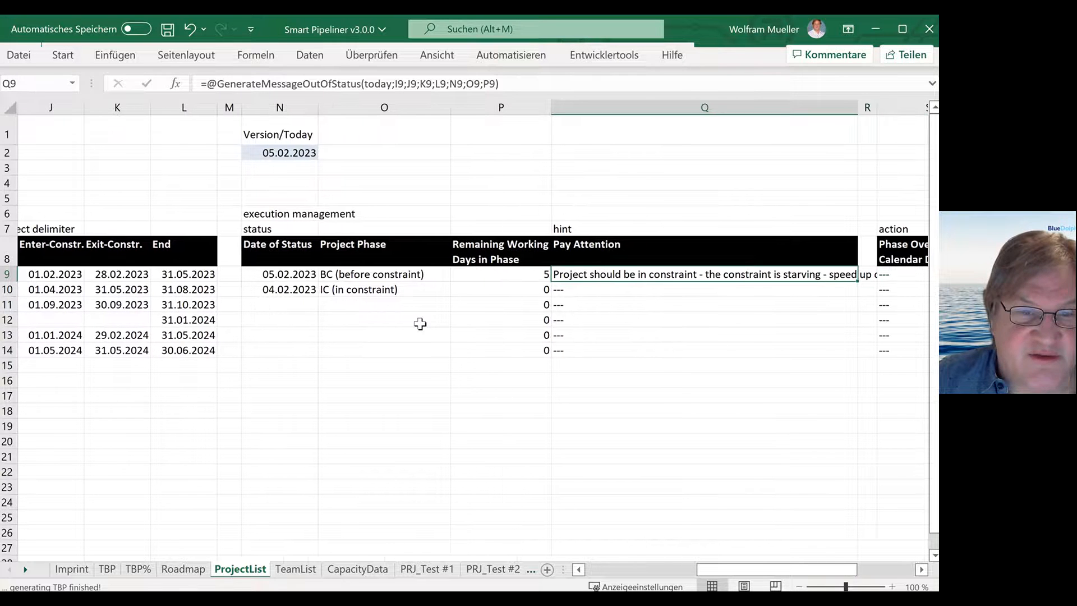
{"action": "key", "text": "Left"}
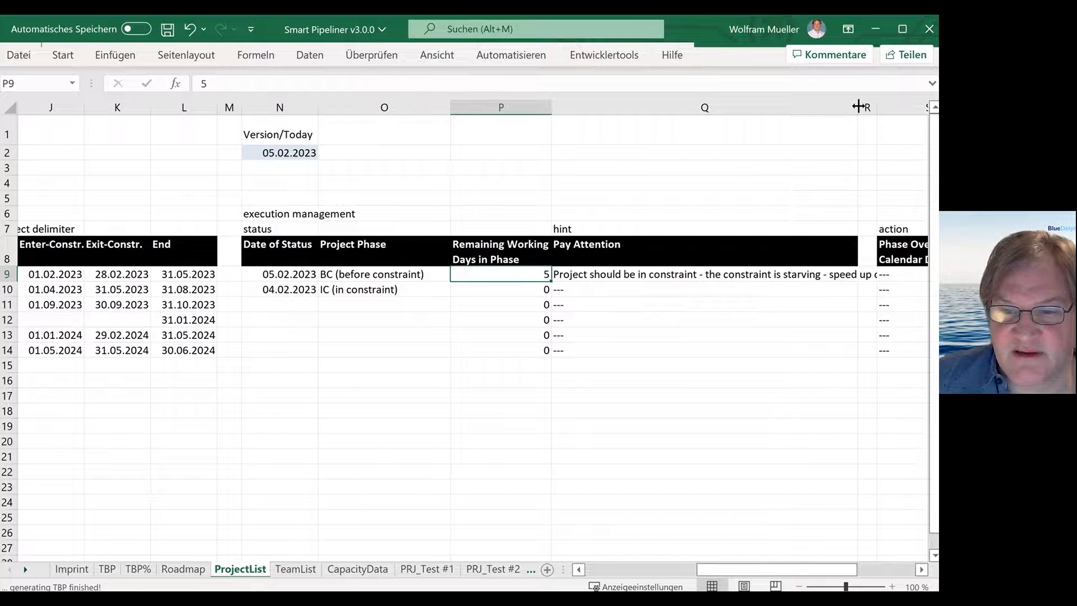
{"action": "left_click", "coordinate": [343, 276]}
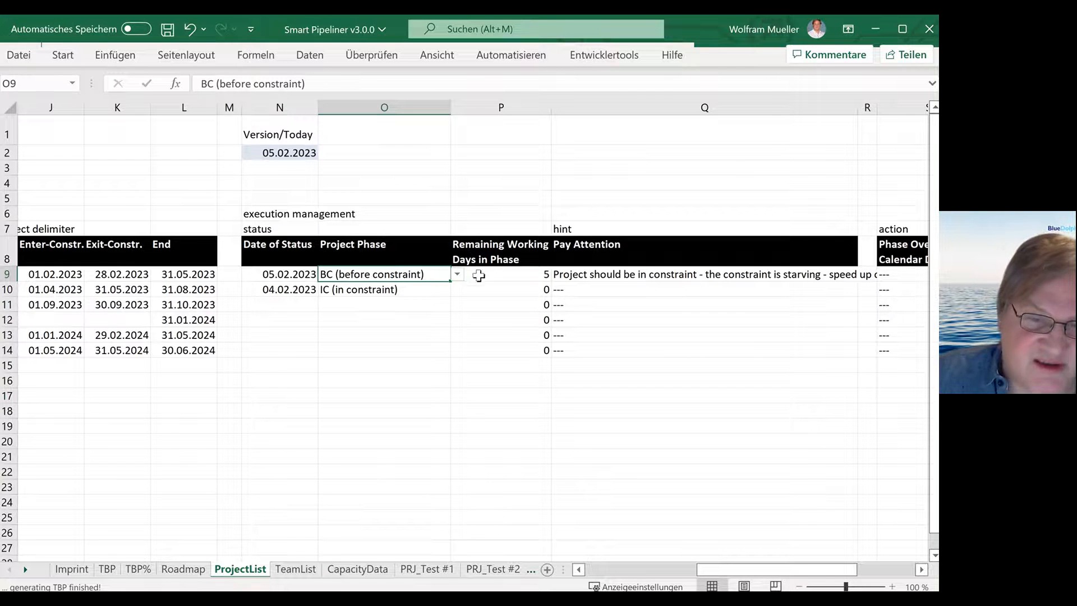
- Set the Version/Today date to 10.02.2023
{"action": "left_click", "coordinate": [302, 153]}
{"action": "type", "text": "10.20"}
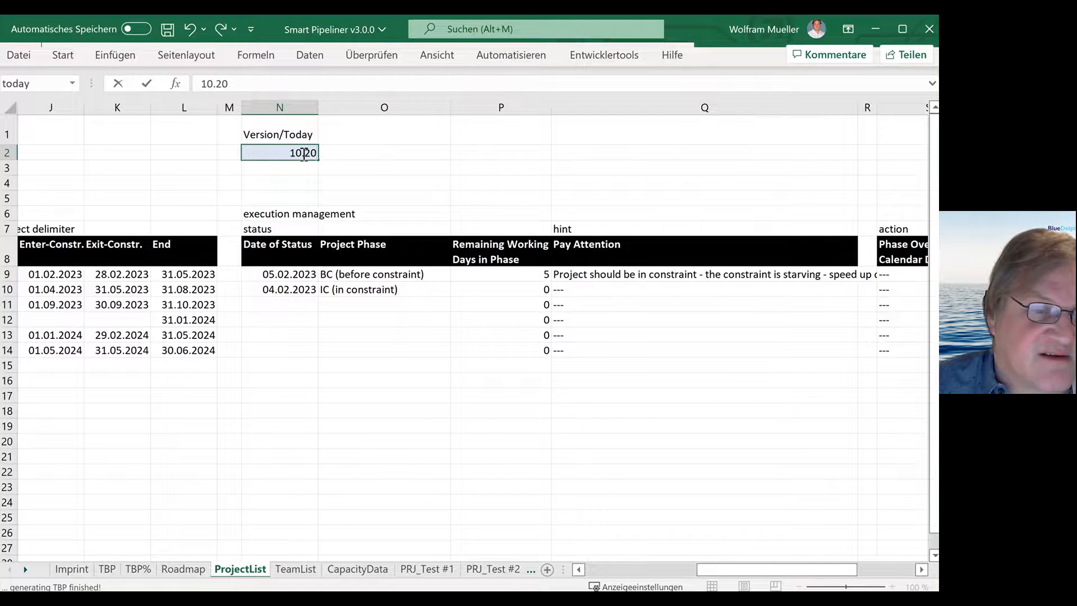
{"action": "key", "text": "BackSpace"}
{"action": "type", "text": ".23"}
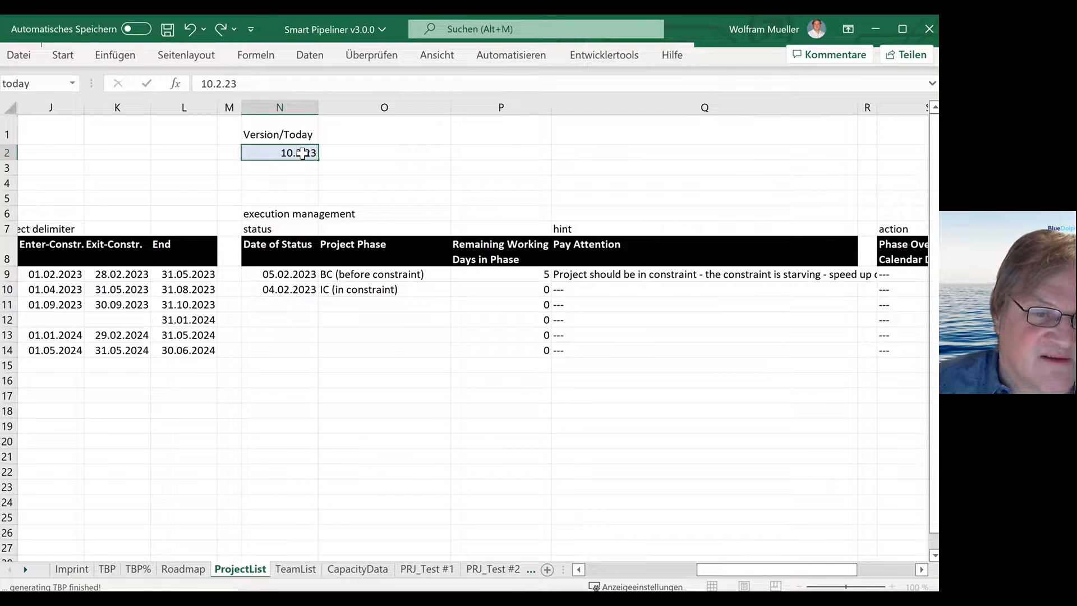
{"action": "key", "text": "Return"}
- Set PRJ_Test #1's Date of Status to 10.02.2023
{"action": "key", "text": "Down"}
{"action": "key", "text": "Down"}
{"action": "key", "text": "Down"}
{"action": "key", "text": "Down"}
{"action": "key", "text": "Down"}
{"action": "key", "text": "Down"}
{"action": "key", "text": "Down"}
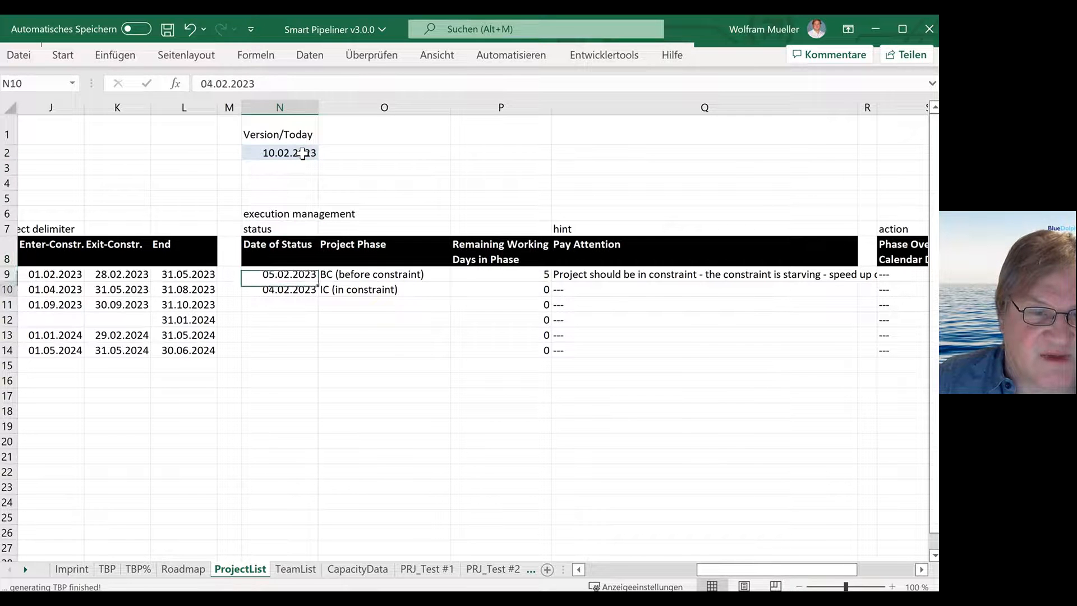
{"action": "key", "text": "Up"}
{"action": "key", "text": "Right"}
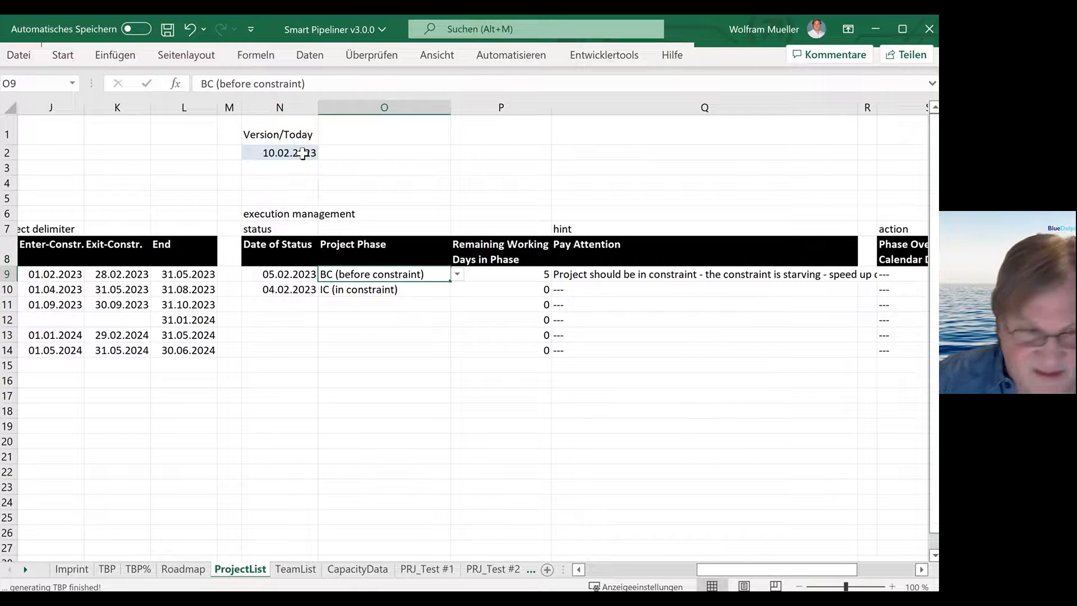
{"action": "key", "text": "Left"}
{"action": "type", "text": "10.02"}
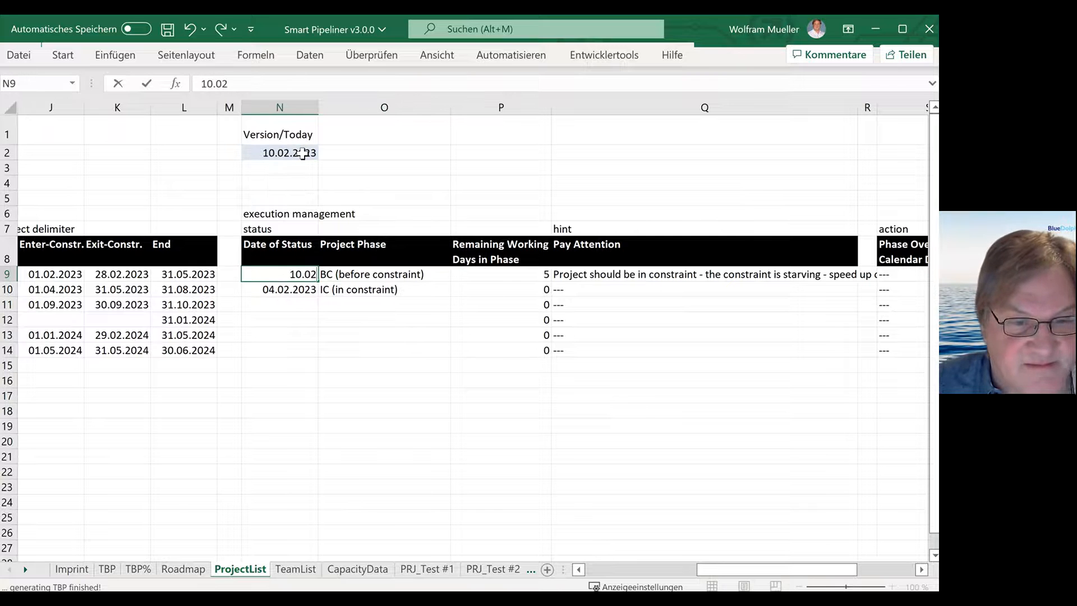
{"action": "type", "text": ".2023"}
{"action": "key", "text": "Right"}
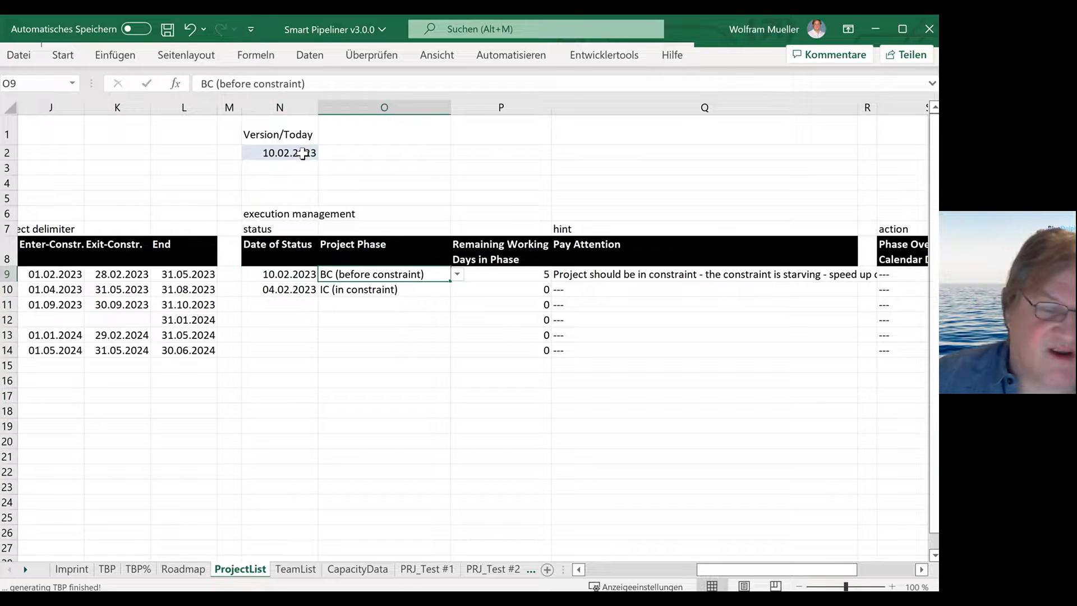
- Change PRJ_Test #1's Project Phase to IC (in constraint) and check its Pay Attention hint
{"action": "left_click", "coordinate": [457, 273]}
{"action": "left_click", "coordinate": [418, 313]}
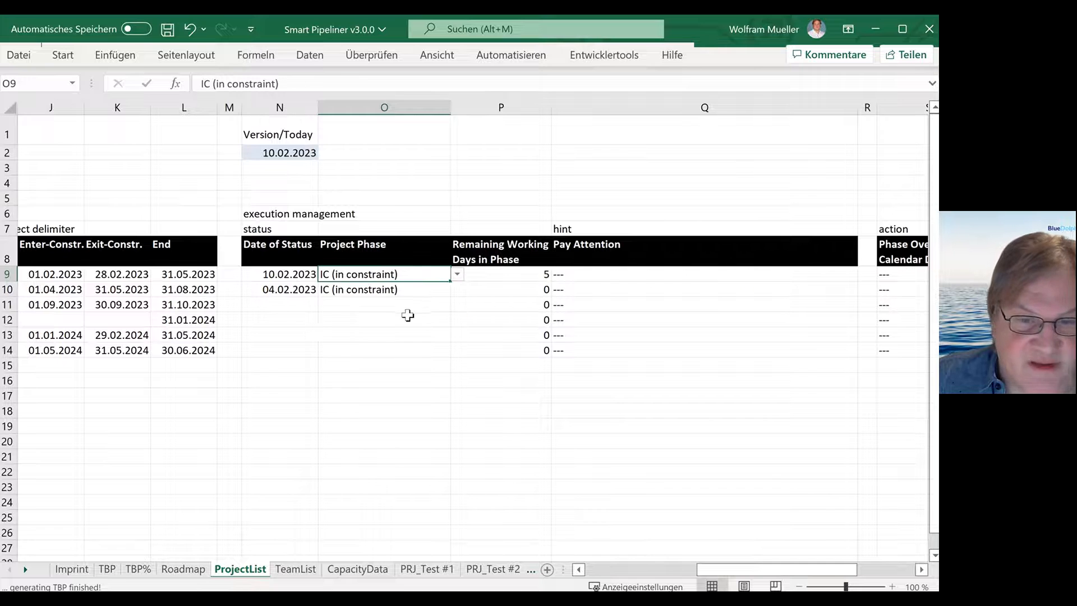
{"action": "left_click", "coordinate": [610, 274]}
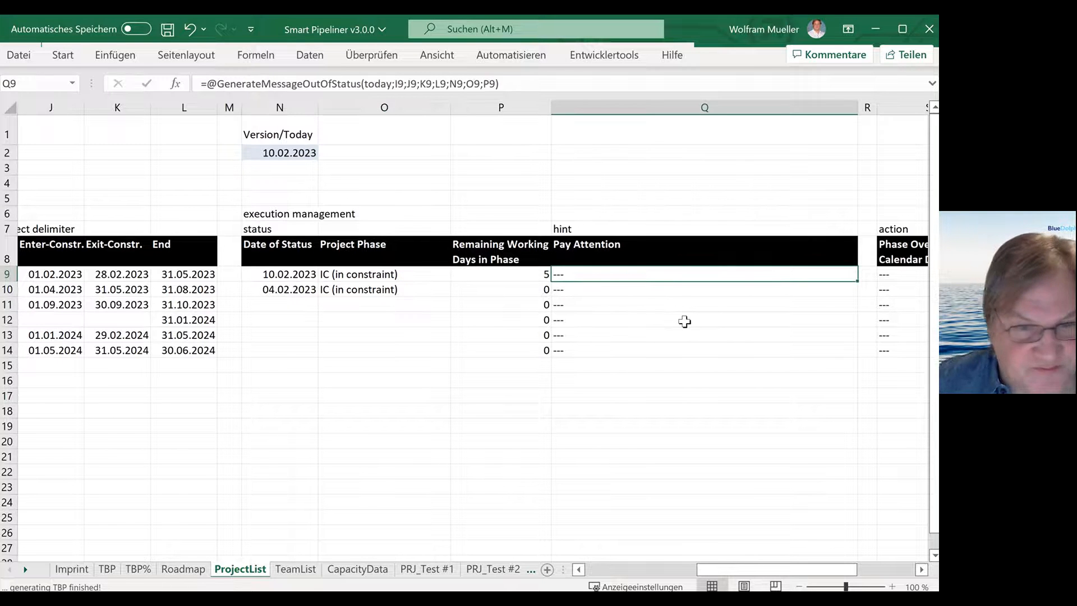
- Set PRJ_Test #1's Remaining Working Days in Phase to 0
{"action": "key", "text": "Left"}
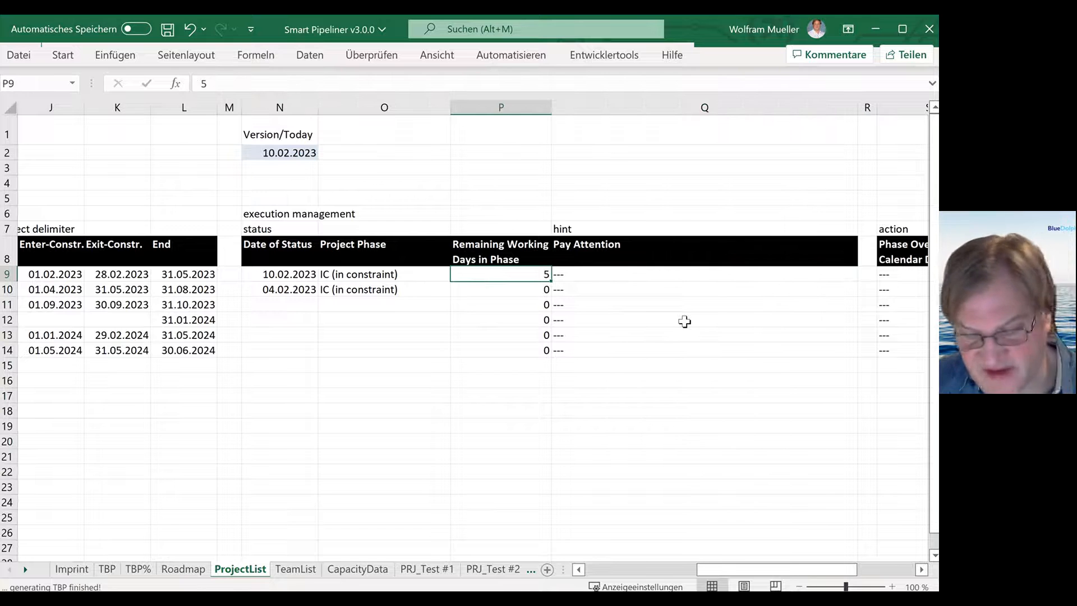
{"action": "type", "text": "0"}
{"action": "key", "text": "Return"}
{"action": "key", "text": "Up"}
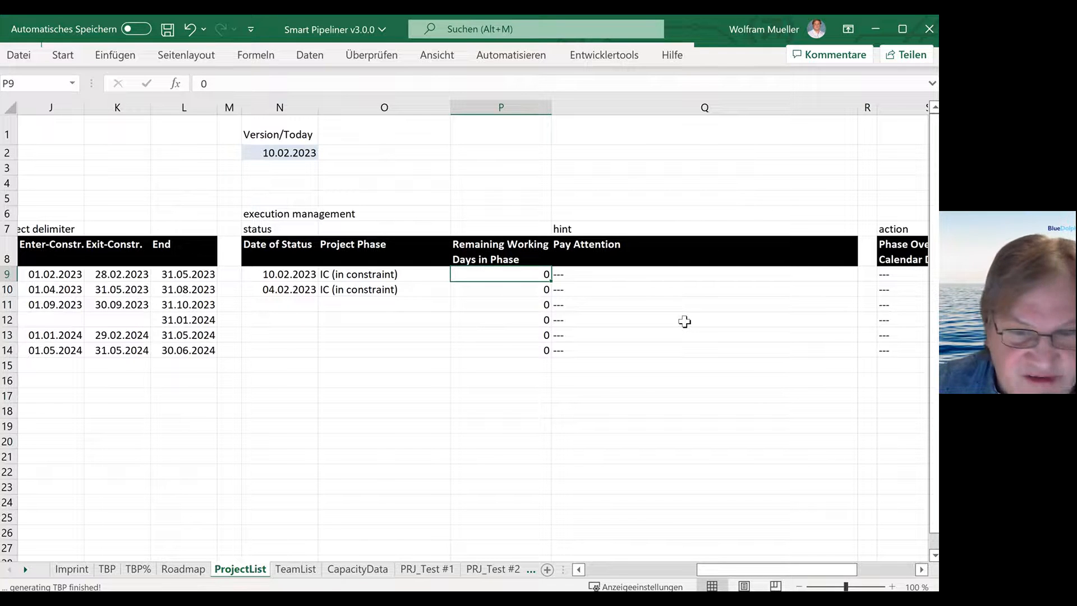
- Set the Version/Today date to 20.02.2023
{"action": "key", "text": "Up"}
{"action": "key", "text": "Up"}
{"action": "key", "text": "Up"}
{"action": "key", "text": "Up"}
{"action": "key", "text": "Up"}
{"action": "key", "text": "Up"}
{"action": "key", "text": "Up"}
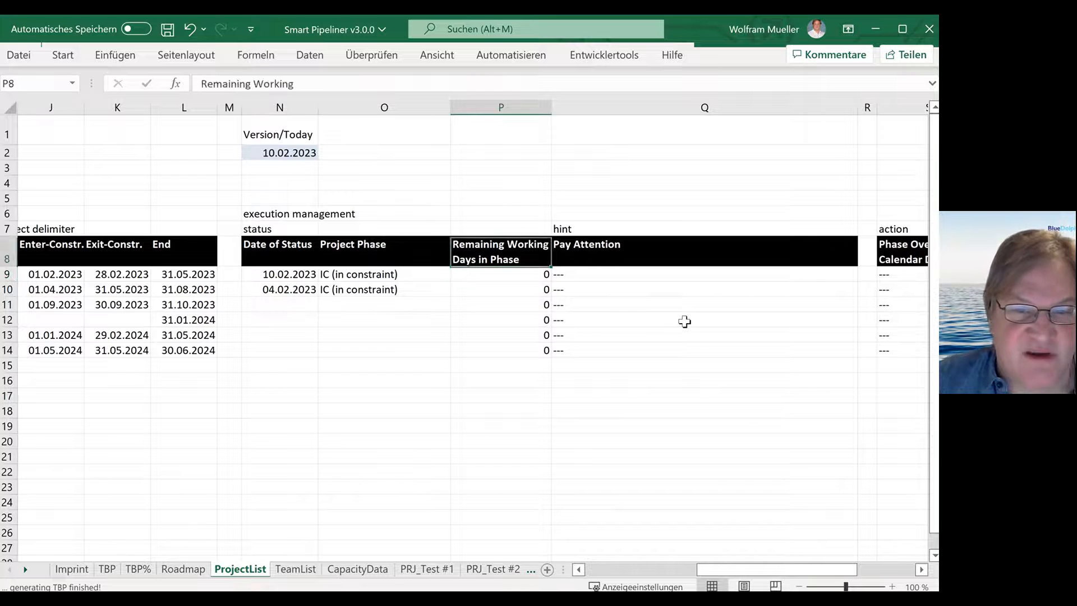
{"action": "key", "text": "Left"}
{"action": "key", "text": "Left"}
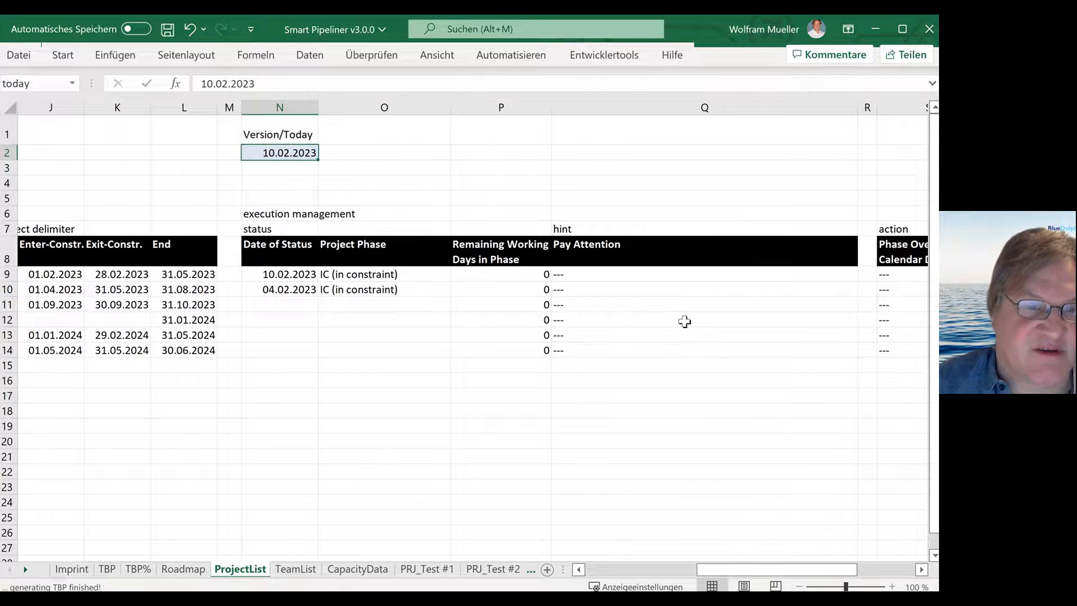
{"action": "type", "text": "20.02.23"}
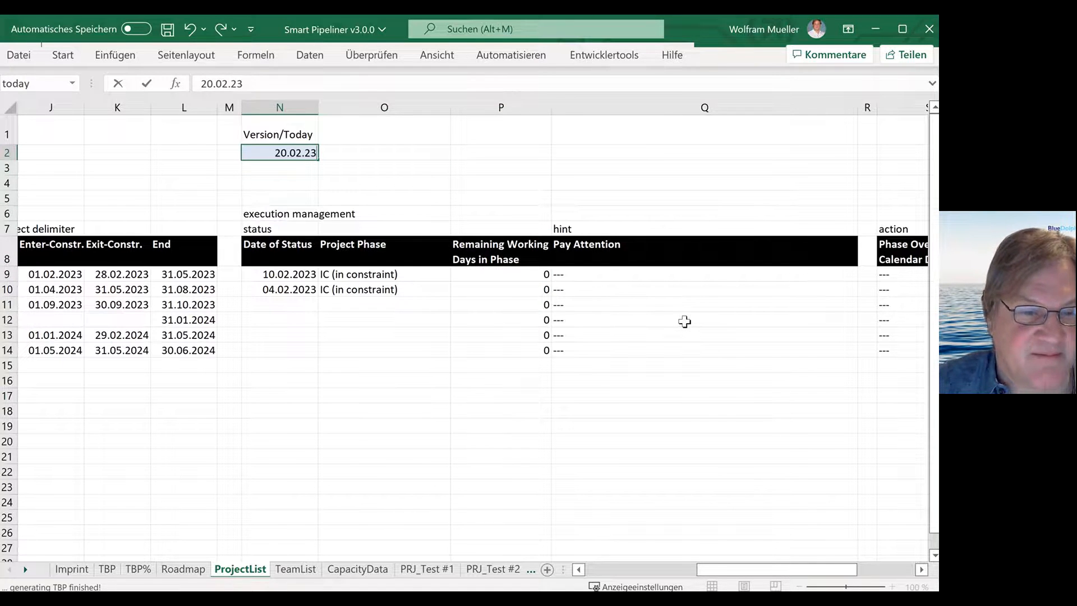
{"action": "key", "text": "Return"}
- Update the second project's Date of Status to 20.02.2023
{"action": "key", "text": "Down"}
{"action": "key", "text": "Down"}
{"action": "key", "text": "Down"}
{"action": "key", "text": "Down"}
{"action": "key", "text": "Down"}
{"action": "key", "text": "Down"}
{"action": "key", "text": "Down"}
{"action": "key", "text": "Down"}
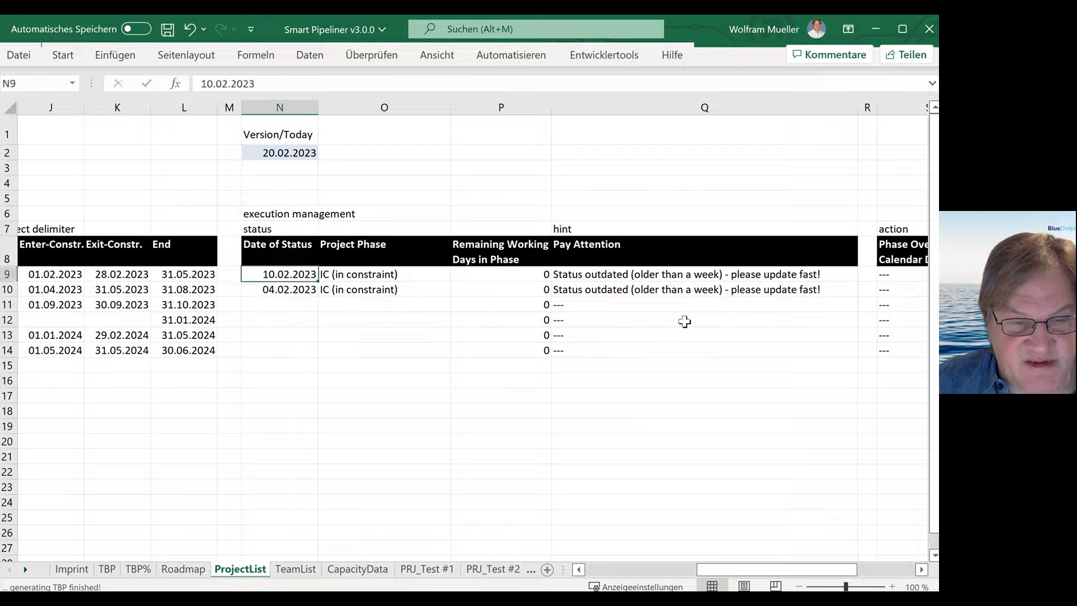
{"action": "key", "text": "Up"}
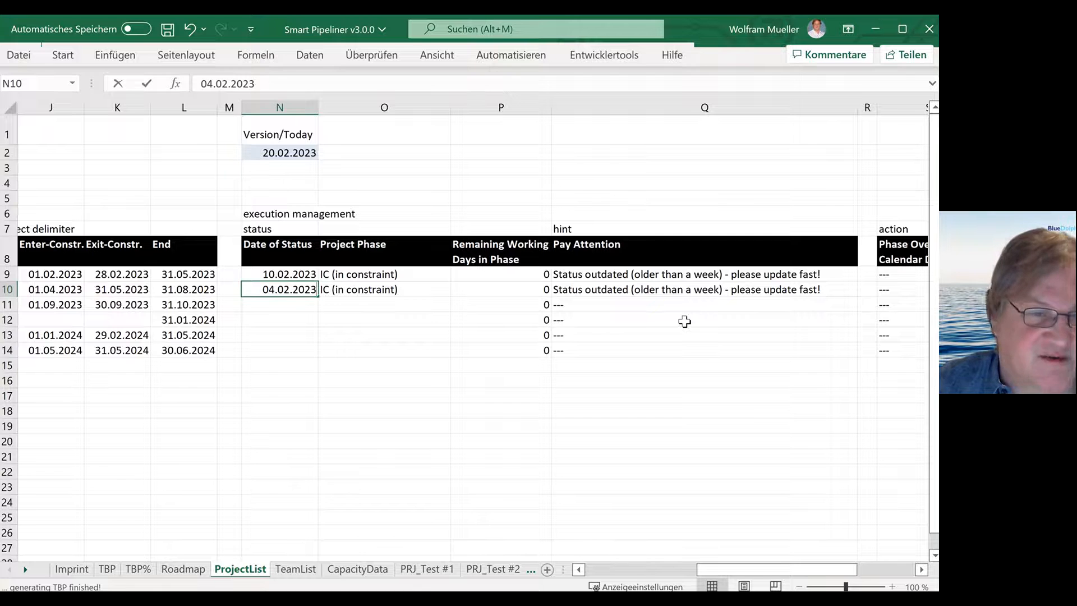
{"action": "type", "text": "20.02.2"}
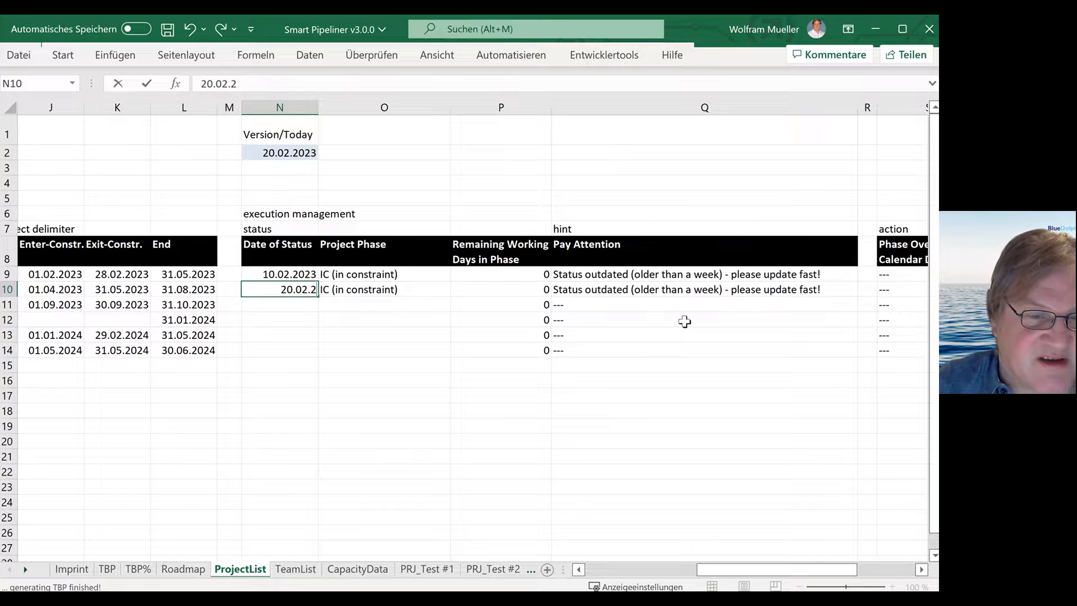
{"action": "type", "text": "023"}
{"action": "key", "text": "Return"}
{"action": "key", "text": "Up"}
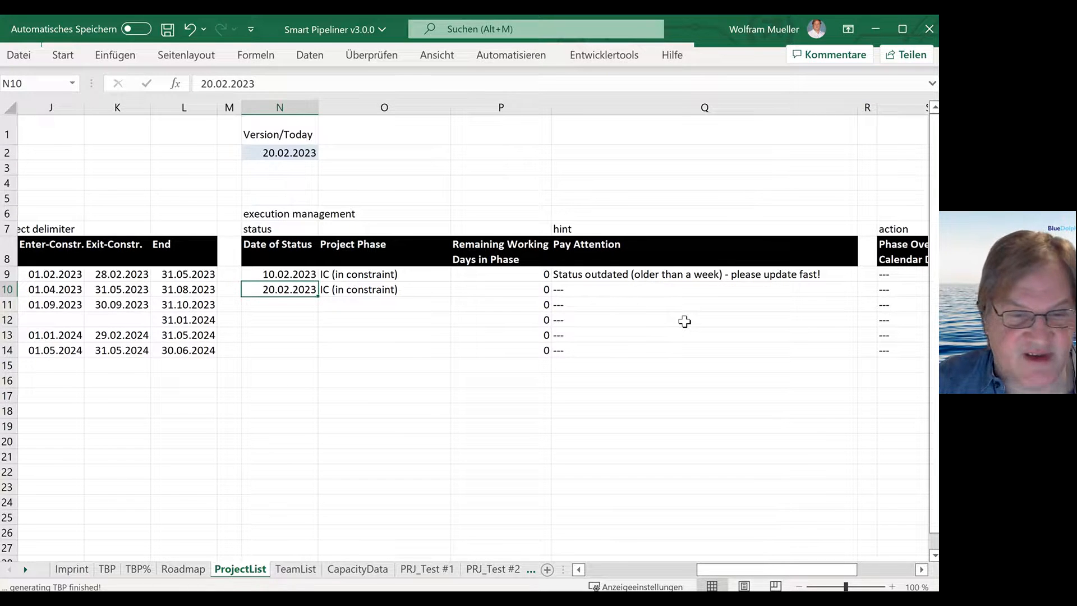
- Update PRJ_Test #1's Date of Status to 20.02.2023 and check its Pay Attention hint
{"action": "key", "text": "Up"}
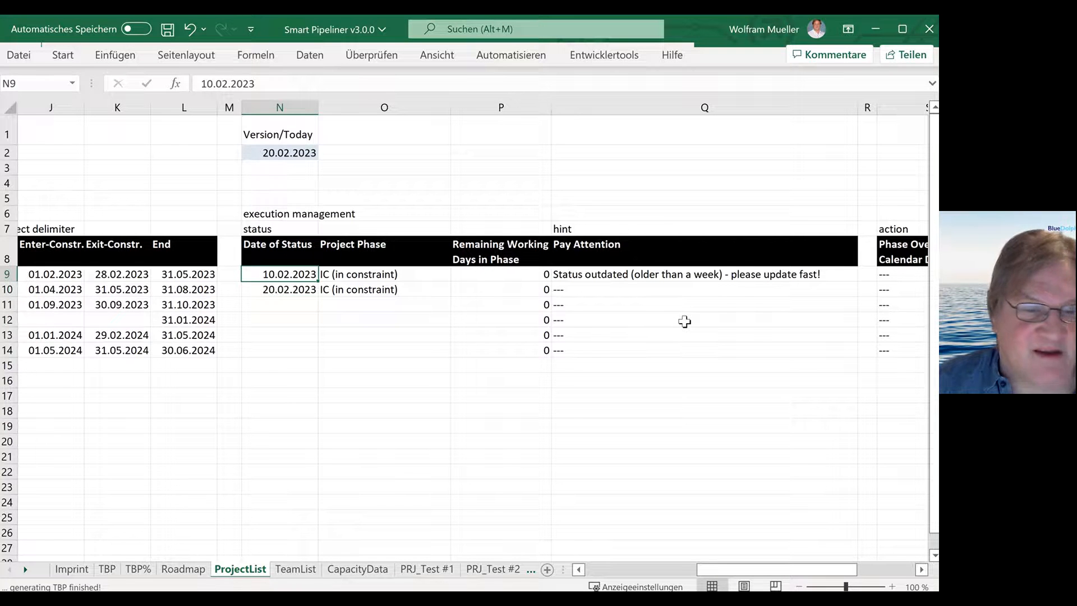
{"action": "type", "text": "20.02."}
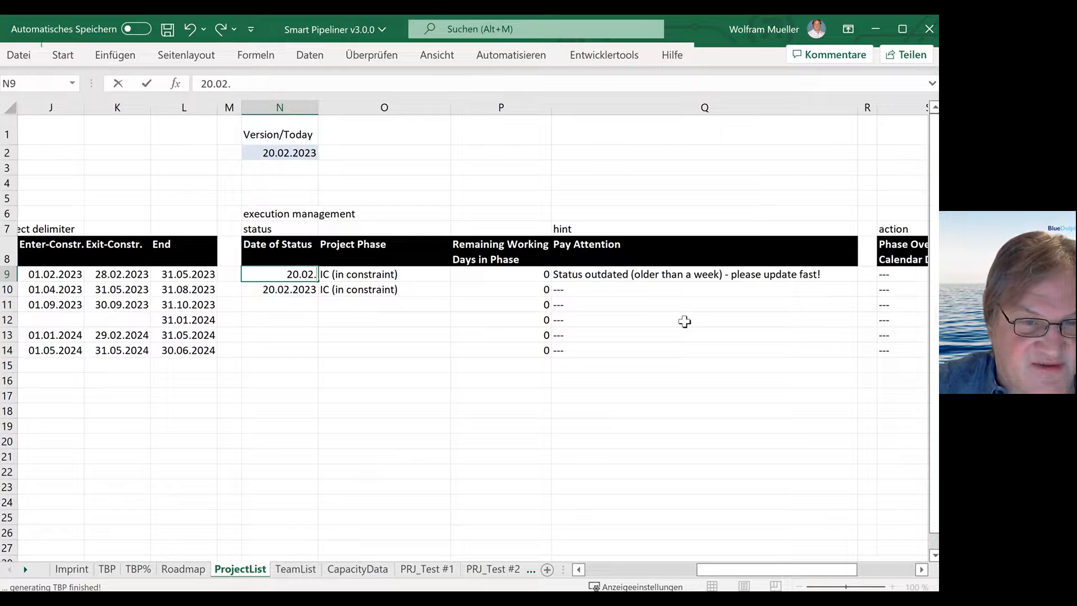
{"action": "type", "text": "2023"}
{"action": "key", "text": "Return"}
{"action": "key", "text": "Up"}
{"action": "key", "text": "Right"}
{"action": "key", "text": "Right"}
{"action": "key", "text": "Right"}
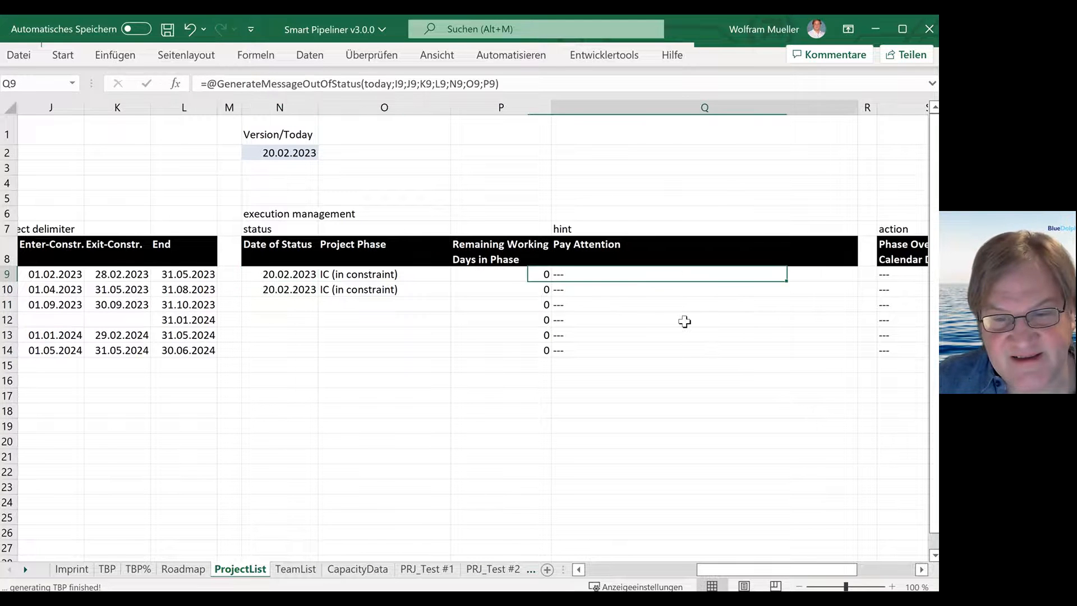
- Set PRJ_Test #1's Remaining Working Days in Phase to 10
{"action": "key", "text": "Left"}
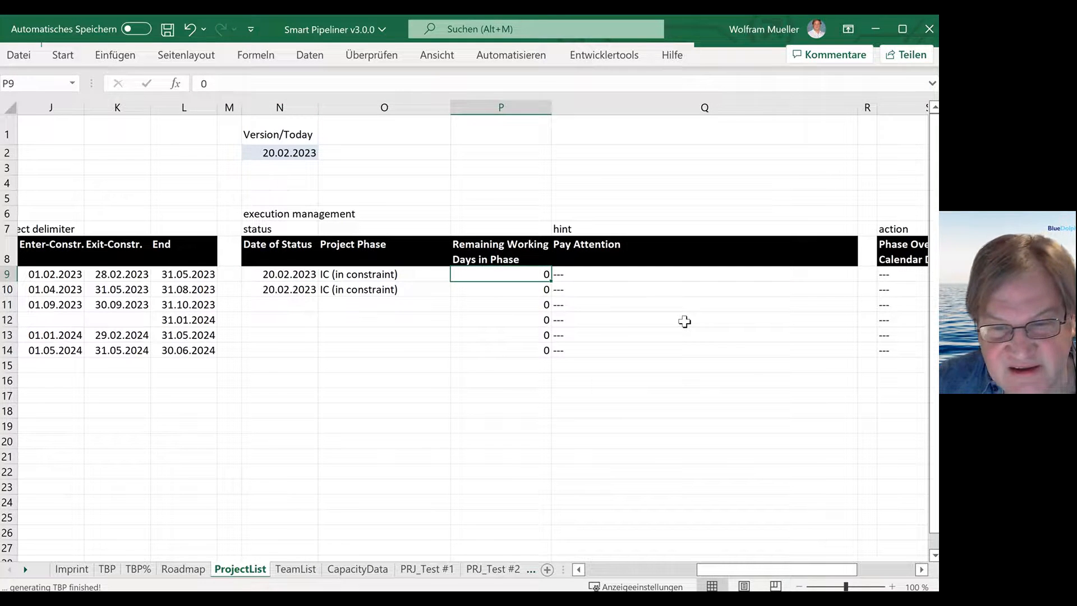
{"action": "type", "text": "10"}
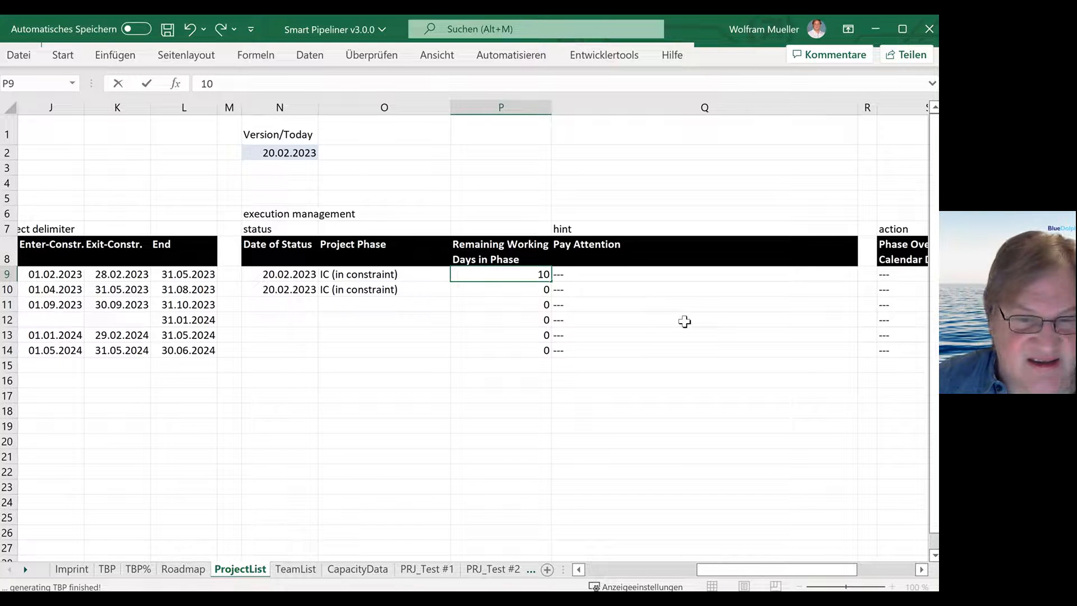
{"action": "key", "text": "Return"}
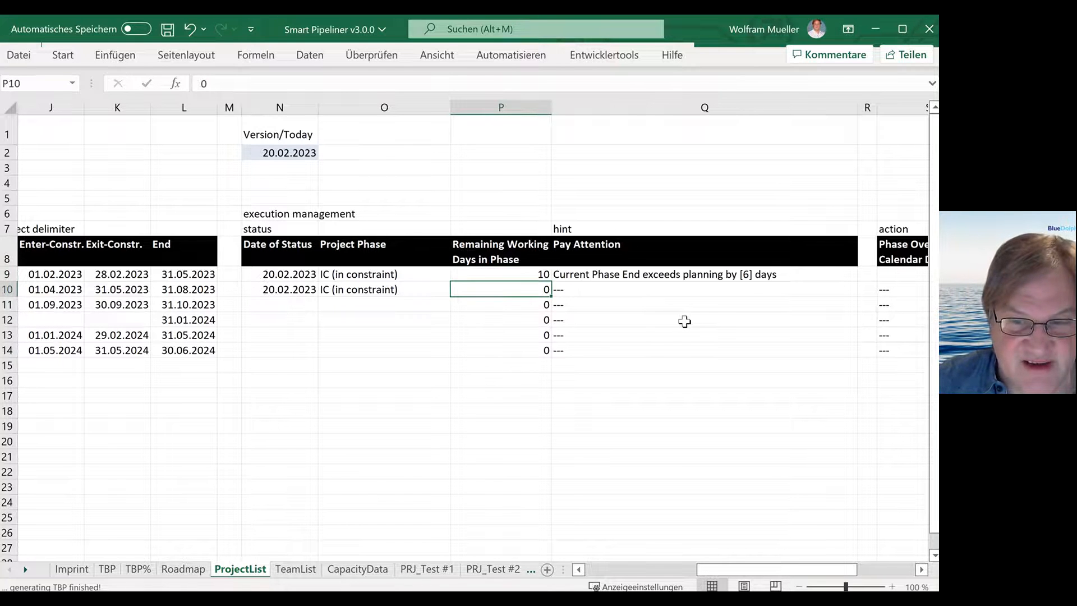
{"action": "key", "text": "Up"}
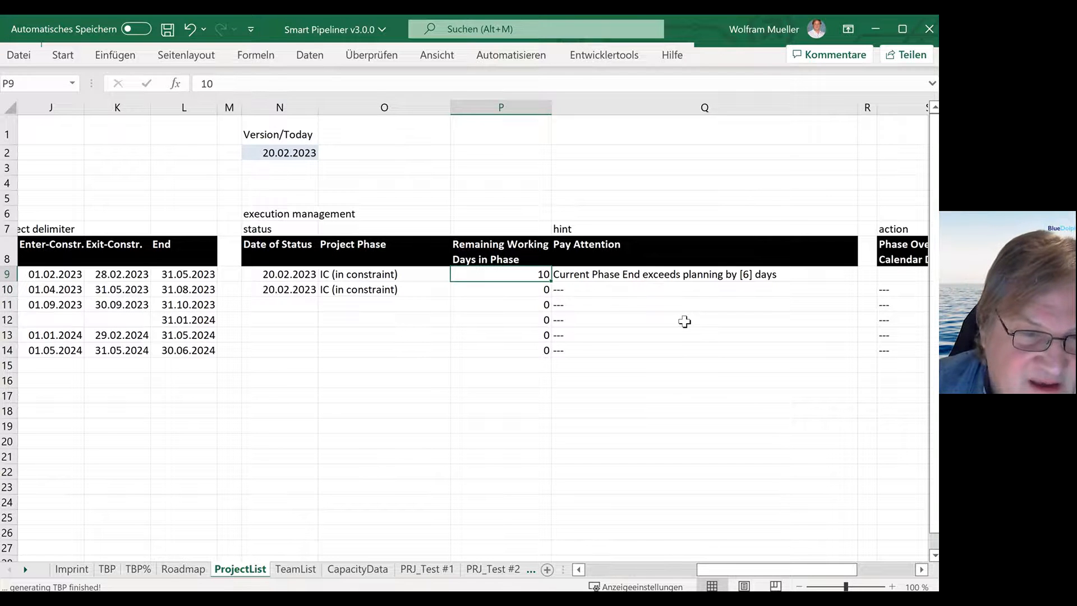
- Compare PRJ_Test #1's Date of Status and Remaining Working Days with its planned Exit-Constr. date to explain the Pay Attention hint
{"action": "key", "text": "Left"}
{"action": "key", "text": "Left"}
{"action": "key", "text": "Left"}
{"action": "key", "text": "Right"}
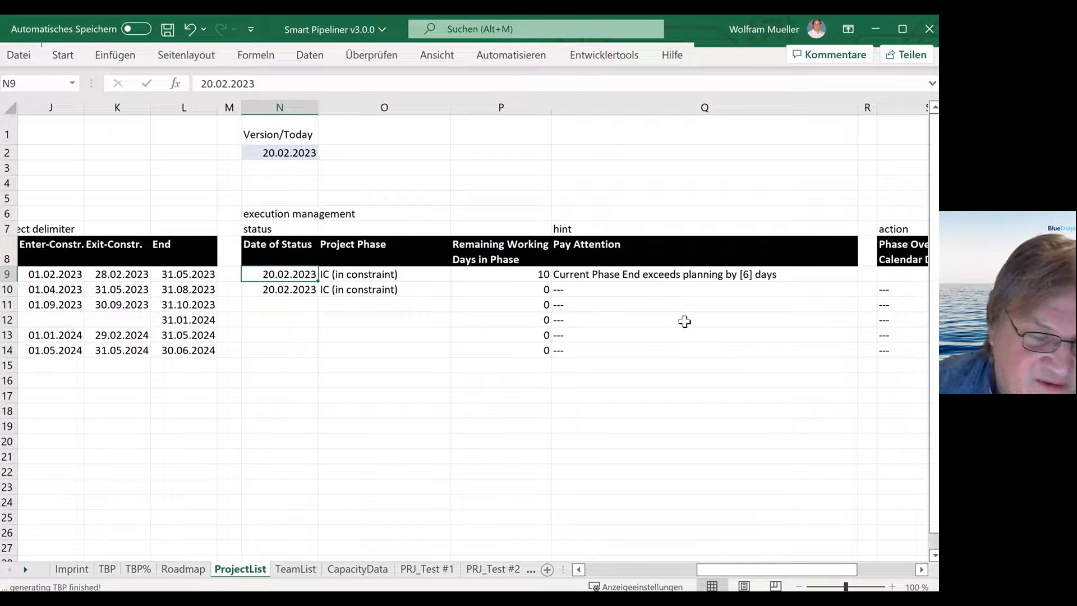
{"action": "key", "text": "Right"}
{"action": "key", "text": "Right"}
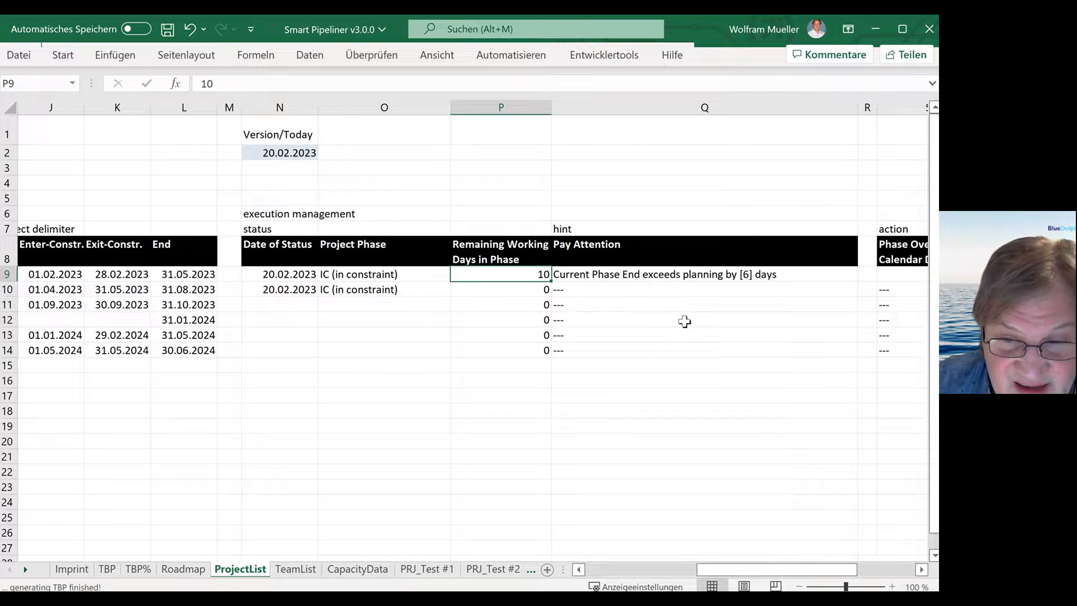
{"action": "key", "text": "Left"}
{"action": "key", "text": "Left"}
{"action": "key", "text": "Left"}
{"action": "key", "text": "Left"}
{"action": "key", "text": "Left"}
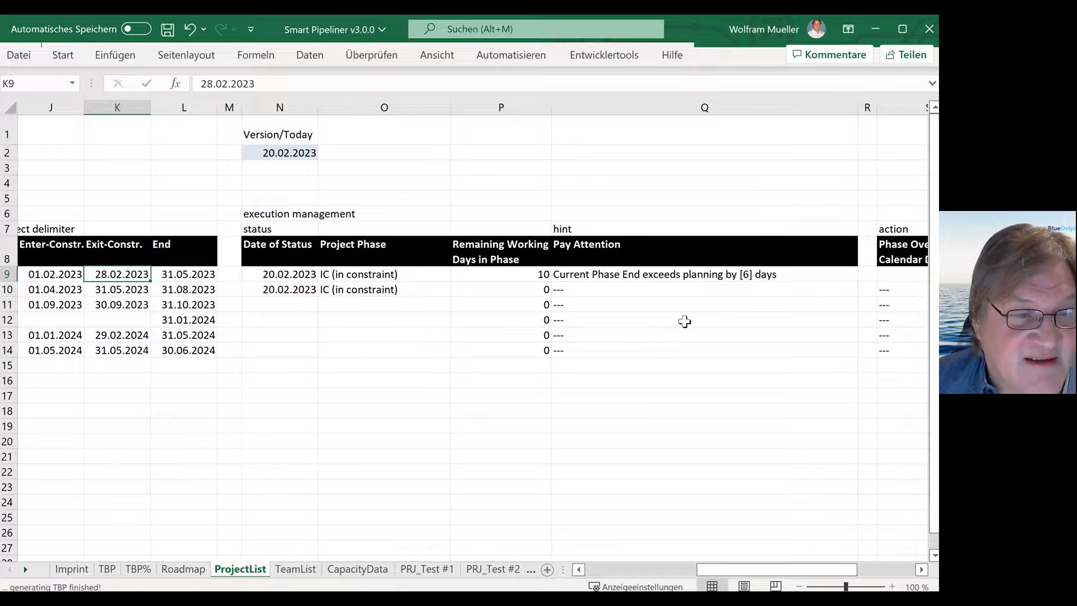
{"action": "key", "text": "Right"}
{"action": "key", "text": "Right"}
{"action": "key", "text": "Right"}
{"action": "key", "text": "Right"}
{"action": "key", "text": "Right"}
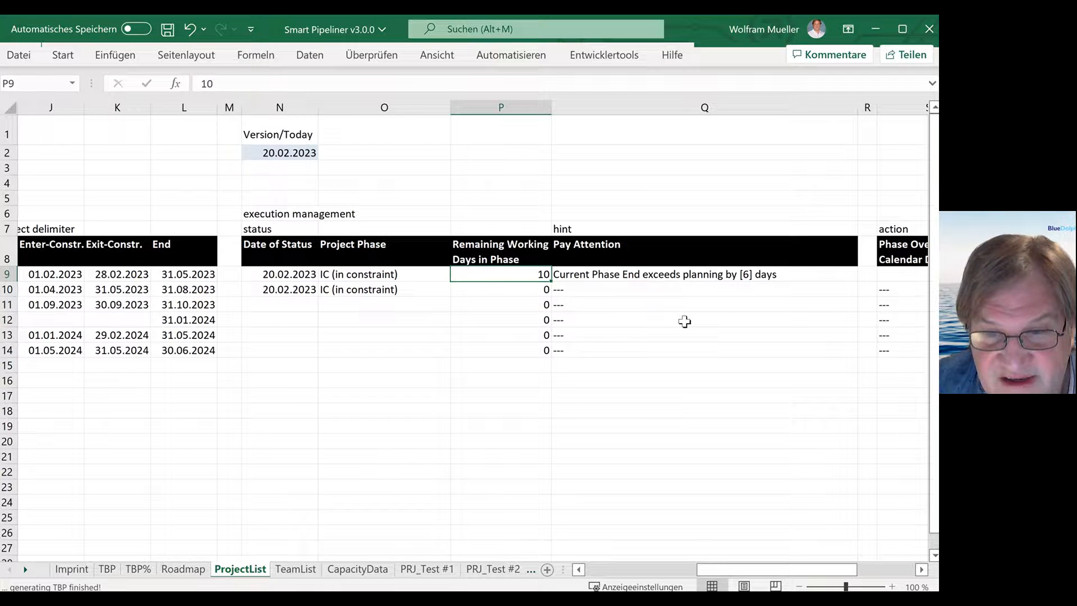
- Examine PRJ_Test #1's Pay Attention hint against its Date of Status, Project Phase and Remaining Working Days in Phase
{"action": "key", "text": "Right"}
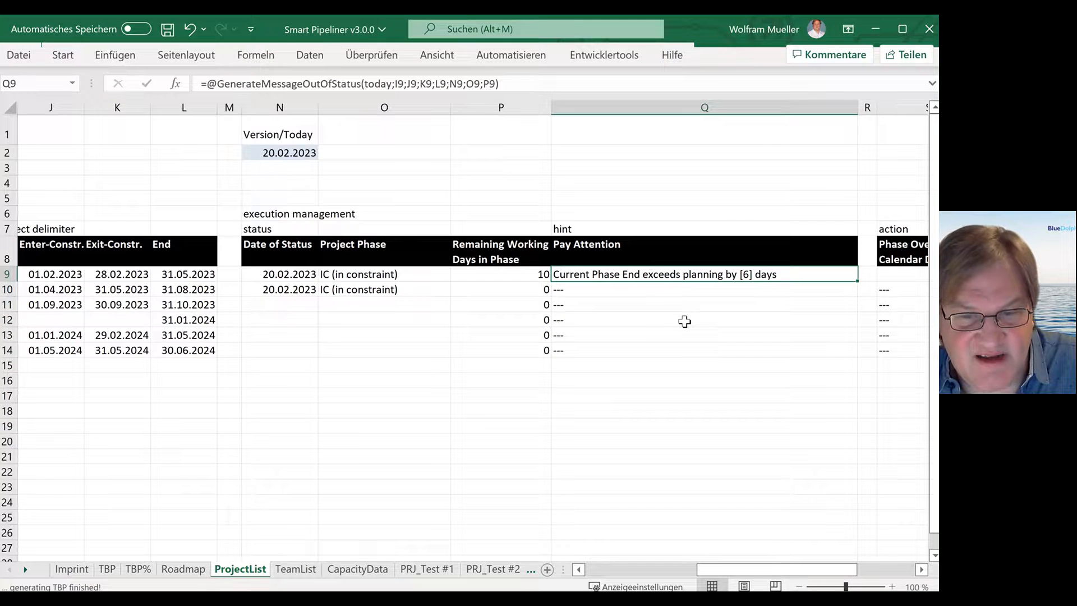
{"action": "key", "text": "Left"}
{"action": "key", "text": "Right"}
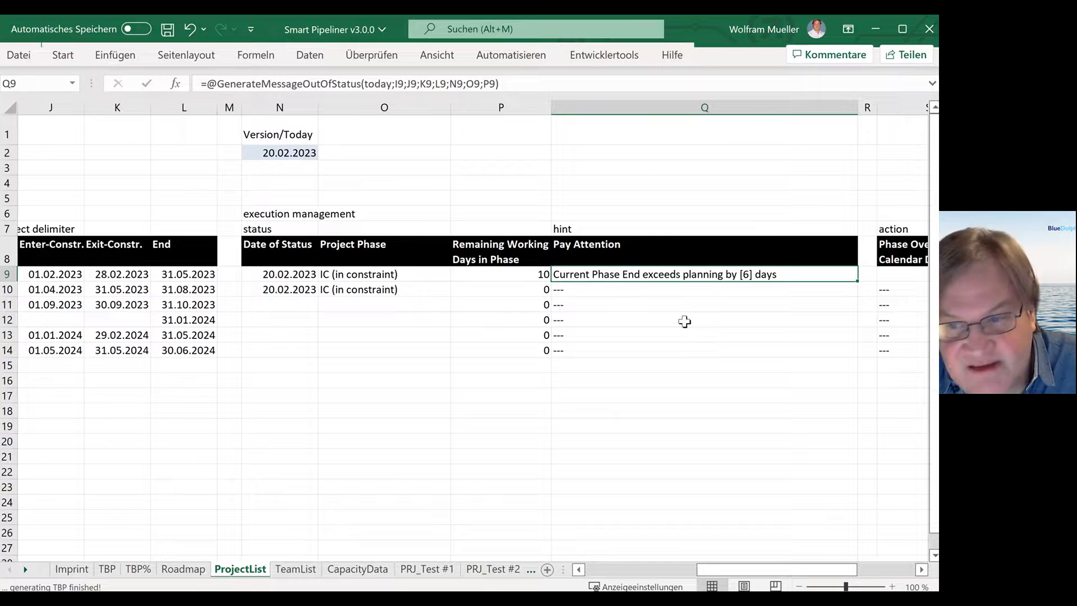
{"action": "key", "text": "Left"}
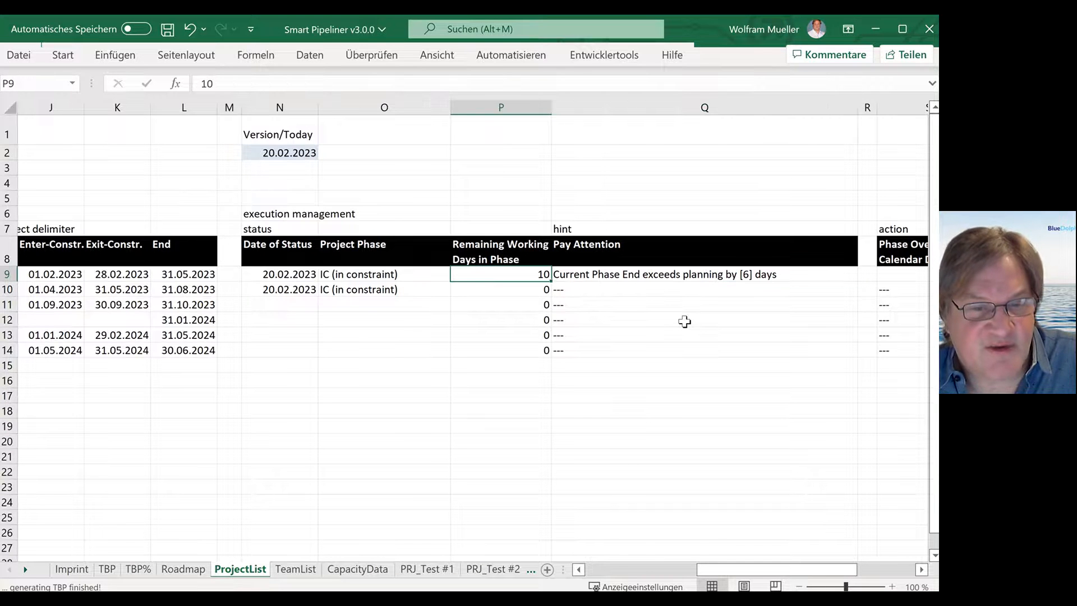
{"action": "key", "text": "Left"}
{"action": "key", "text": "Left"}
{"action": "key", "text": "Right"}
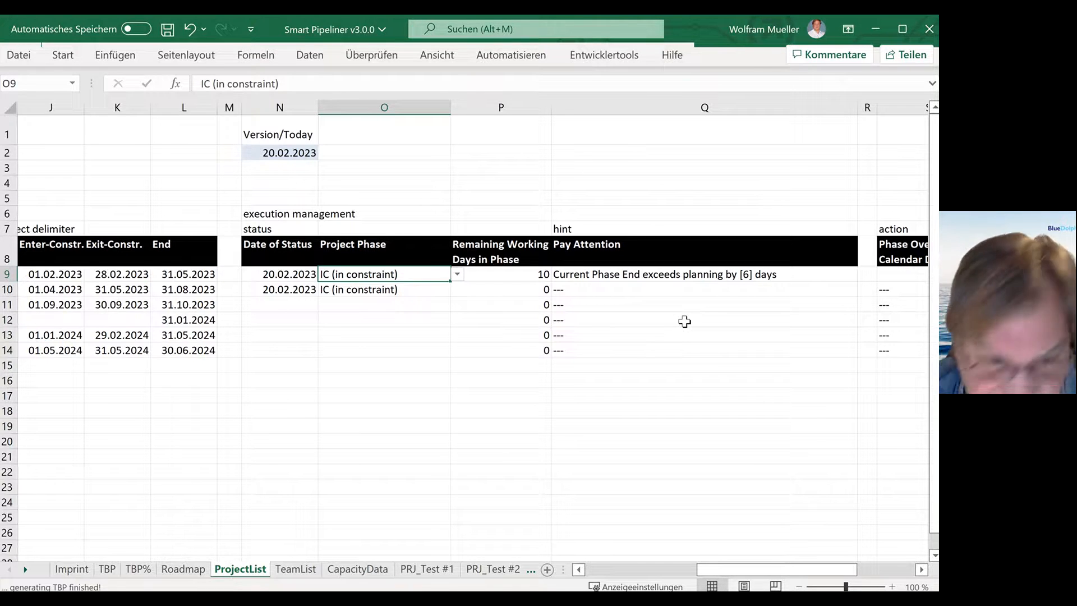
{"action": "key", "text": "Left"}
{"action": "key", "text": "Right"}
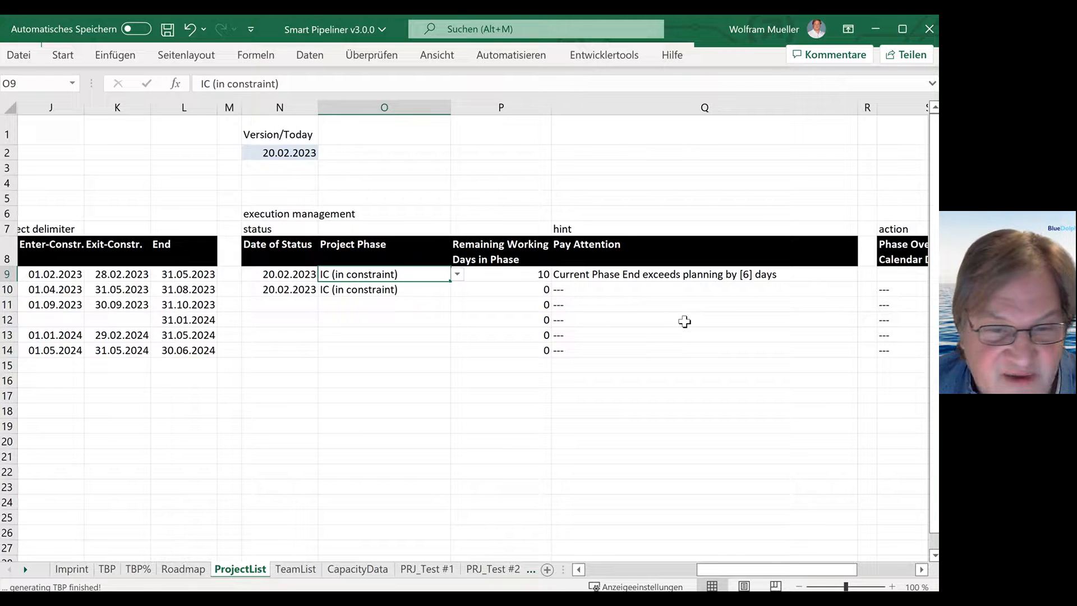
{"action": "key", "text": "Right"}
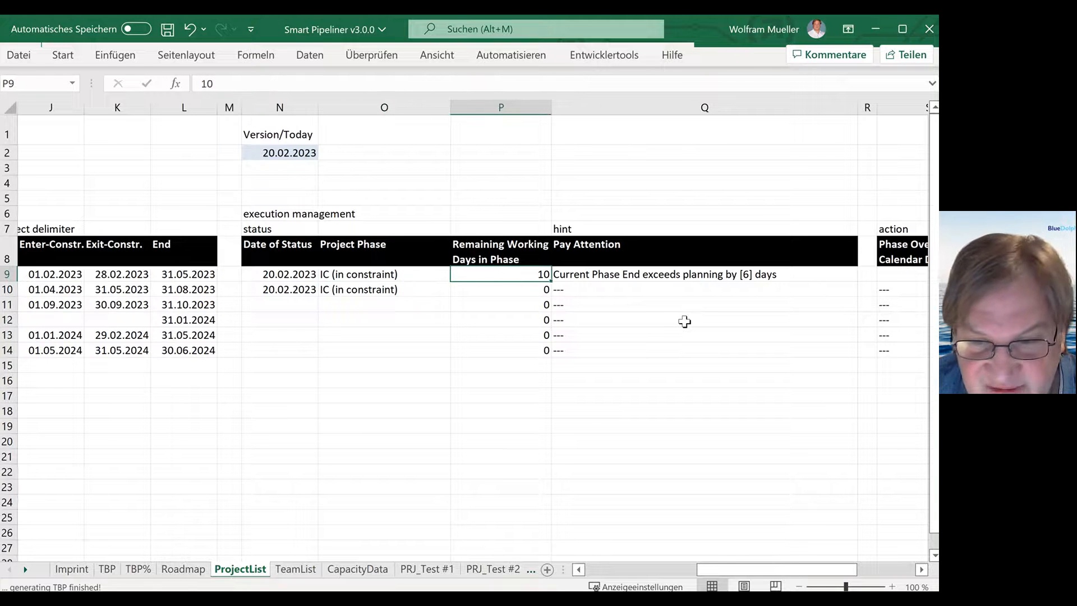
{"action": "key", "text": "Right"}
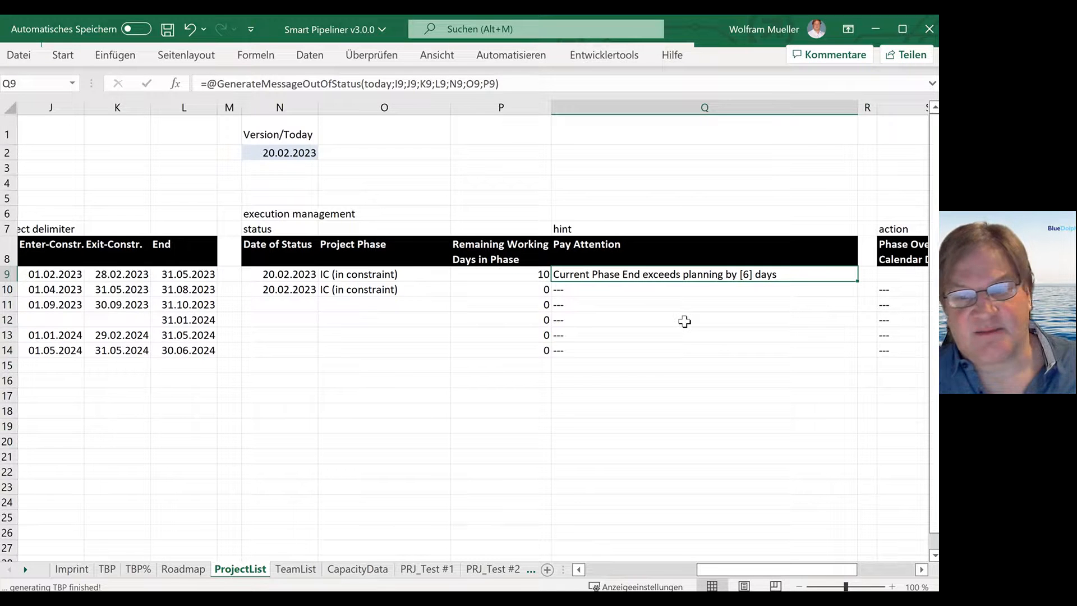
- Set PRJ_Test #1's Date of Status to 21.02.2023
{"action": "key", "text": "Left"}
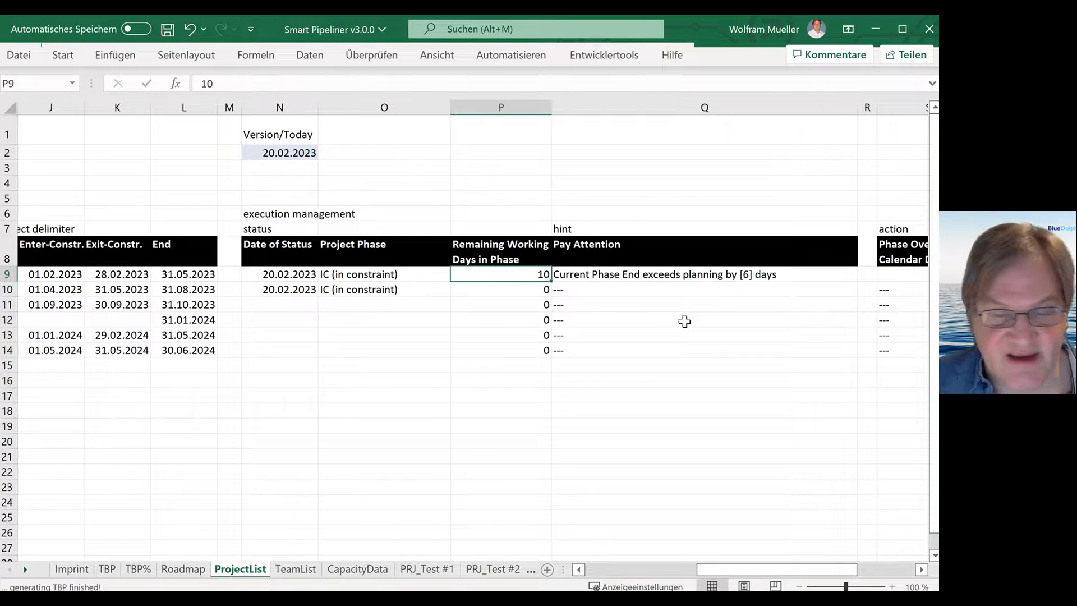
{"action": "key", "text": "Left"}
{"action": "key", "text": "Left"}
{"action": "type", "text": "2"}
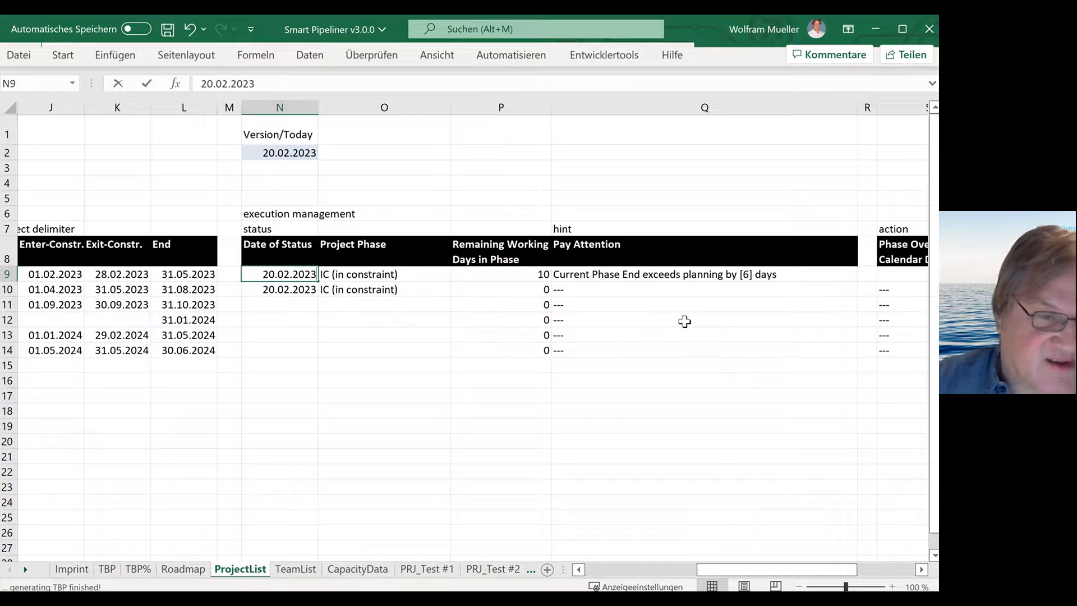
{"action": "type", "text": "1.02.2023"}
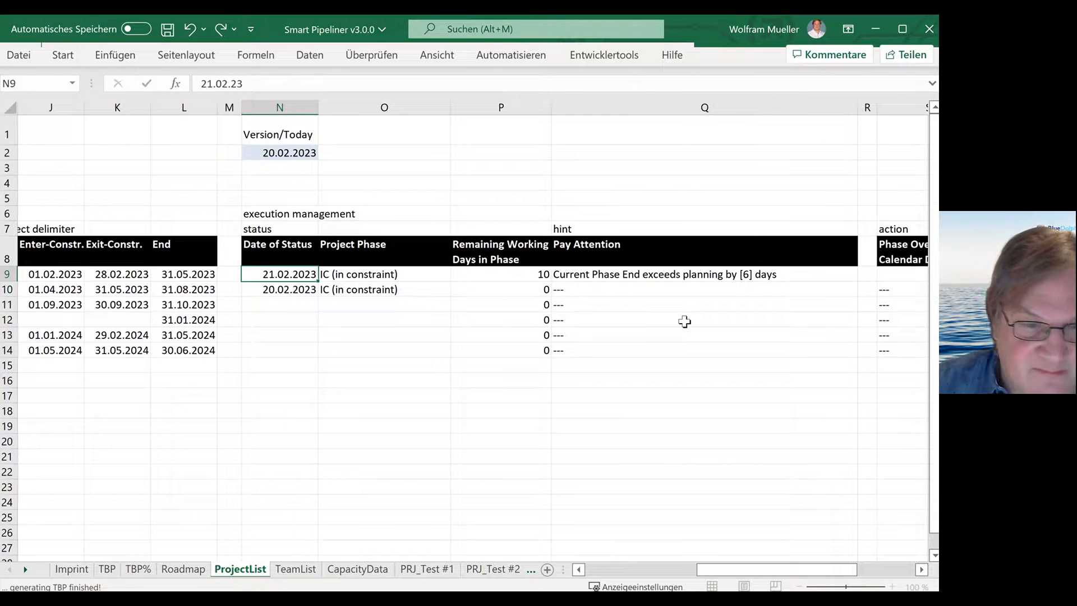
{"action": "key", "text": "Return"}
- Advance the Version/Today report date to 21.02.2023
{"action": "key", "text": "Up"}
{"action": "key", "text": "Up"}
{"action": "key", "text": "Up"}
{"action": "key", "text": "Up"}
{"action": "key", "text": "Up"}
{"action": "key", "text": "Up"}
{"action": "key", "text": "Up"}
{"action": "key", "text": "Up"}
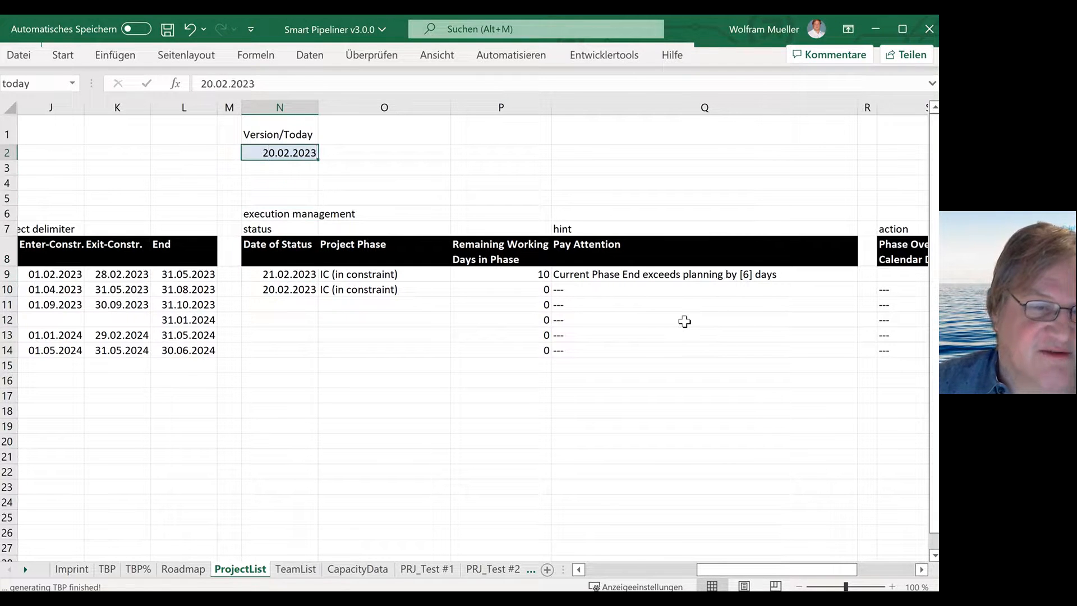
{"action": "type", "text": "21.02.2023"}
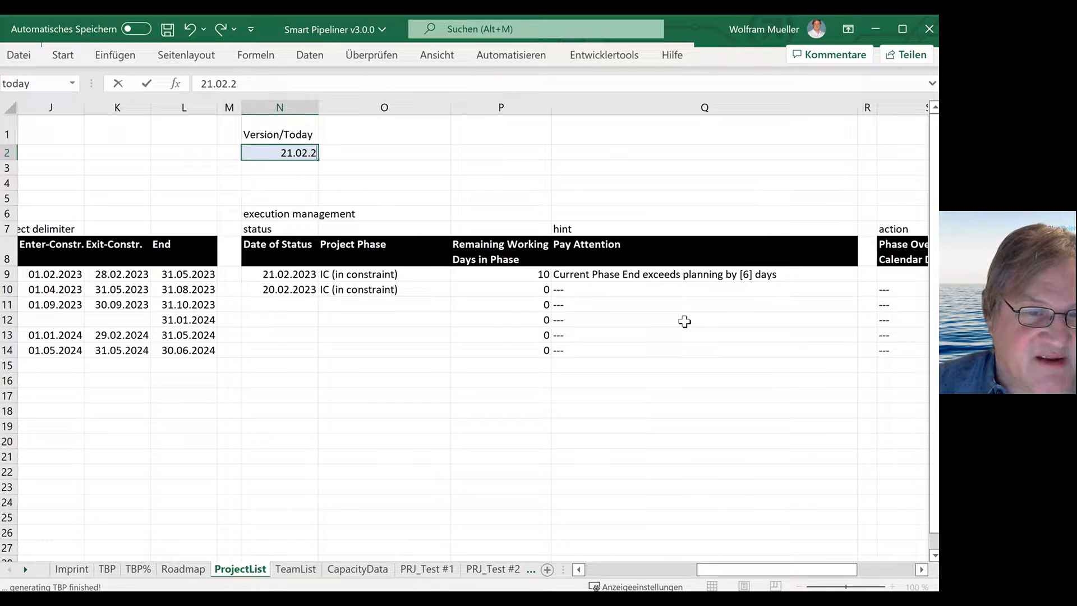
{"action": "key", "text": "Return"}
- Reduce PRJ_Test #1's Remaining Working Days in Phase to 2
{"action": "key", "text": "Down"}
{"action": "key", "text": "Down"}
{"action": "key", "text": "Down"}
{"action": "key", "text": "Down"}
{"action": "key", "text": "Down"}
{"action": "key", "text": "Down"}
{"action": "key", "text": "Down"}
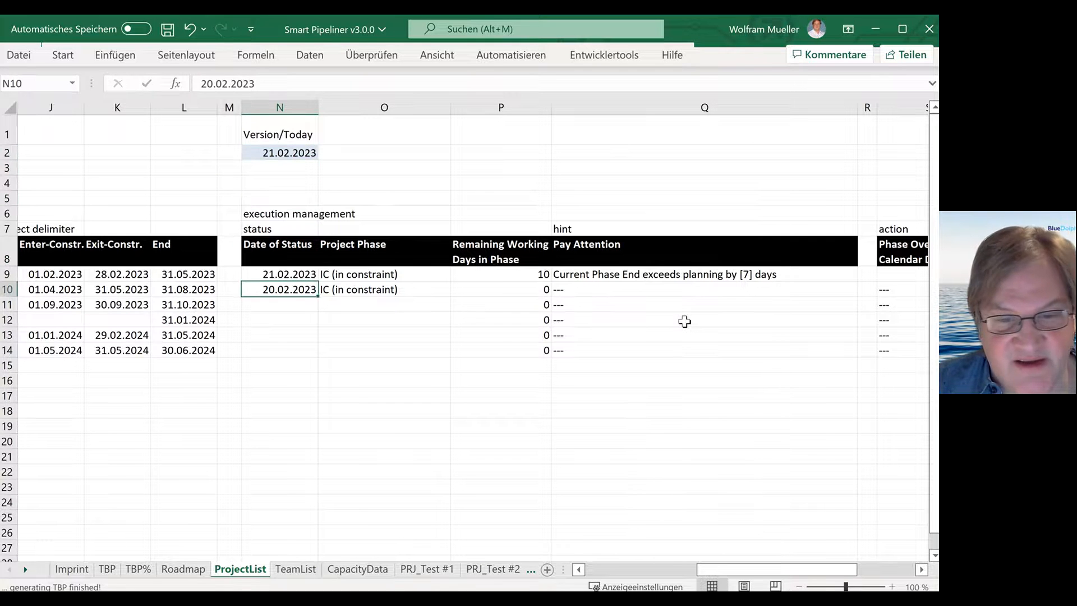
{"action": "key", "text": "Up"}
{"action": "key", "text": "Right"}
{"action": "key", "text": "Right"}
{"action": "key", "text": "Right"}
{"action": "key", "text": "Left"}
{"action": "type", "text": "2"}
{"action": "key", "text": "Return"}
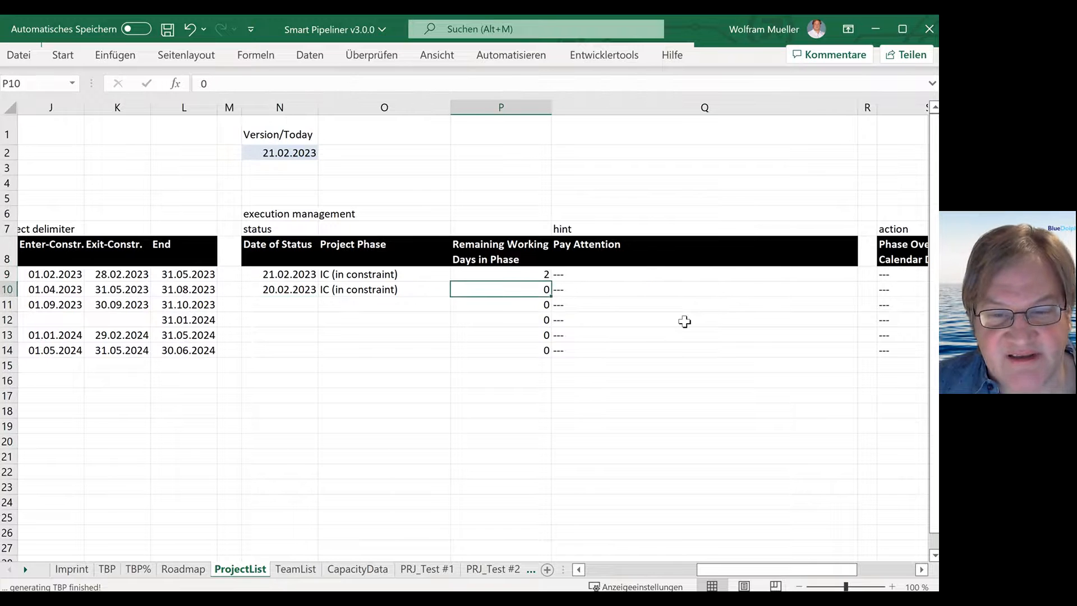
- Set PRJ_Test #1's Remaining Working Days in Phase to 4
{"action": "key", "text": "Up"}
{"action": "type", "text": "4"}
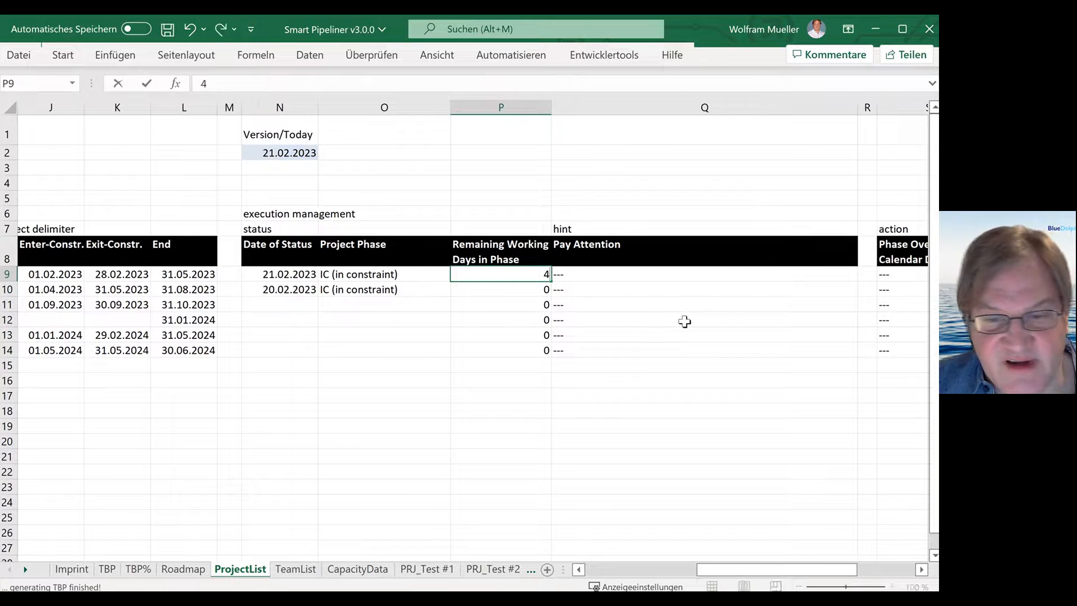
{"action": "key", "text": "Return"}
{"action": "key", "text": "Up"}
- Review PRJ_Test #1's status entries alongside its planned constraint dates and the Pay Attention hint
{"action": "key", "text": "Right"}
{"action": "key", "text": "Left"}
{"action": "key", "text": "Left"}
{"action": "key", "text": "Left"}
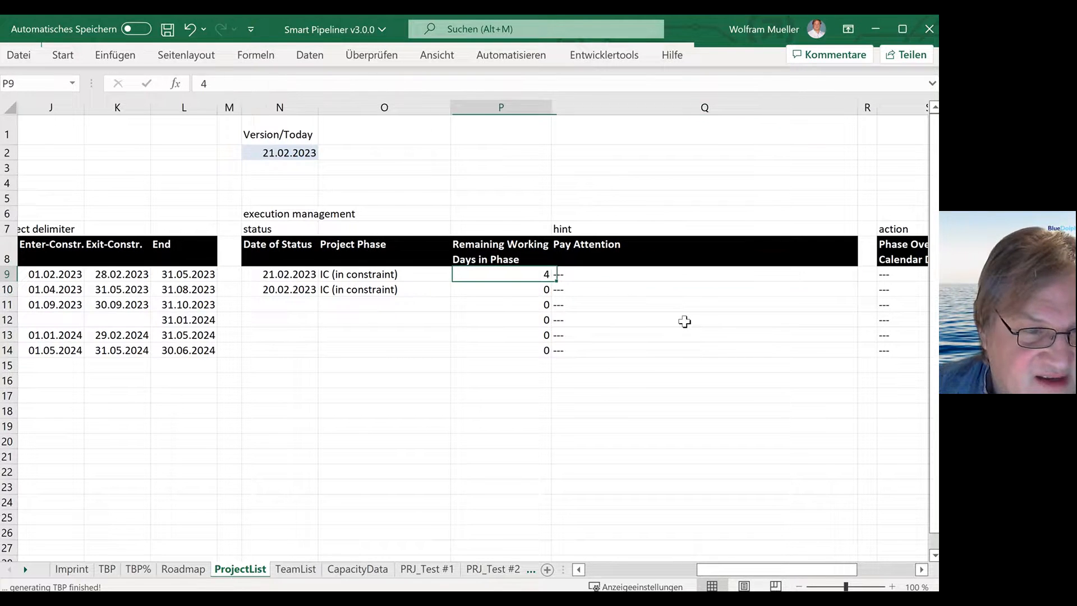
{"action": "key", "text": "Left"}
{"action": "key", "text": "Left"}
{"action": "key", "text": "Left"}
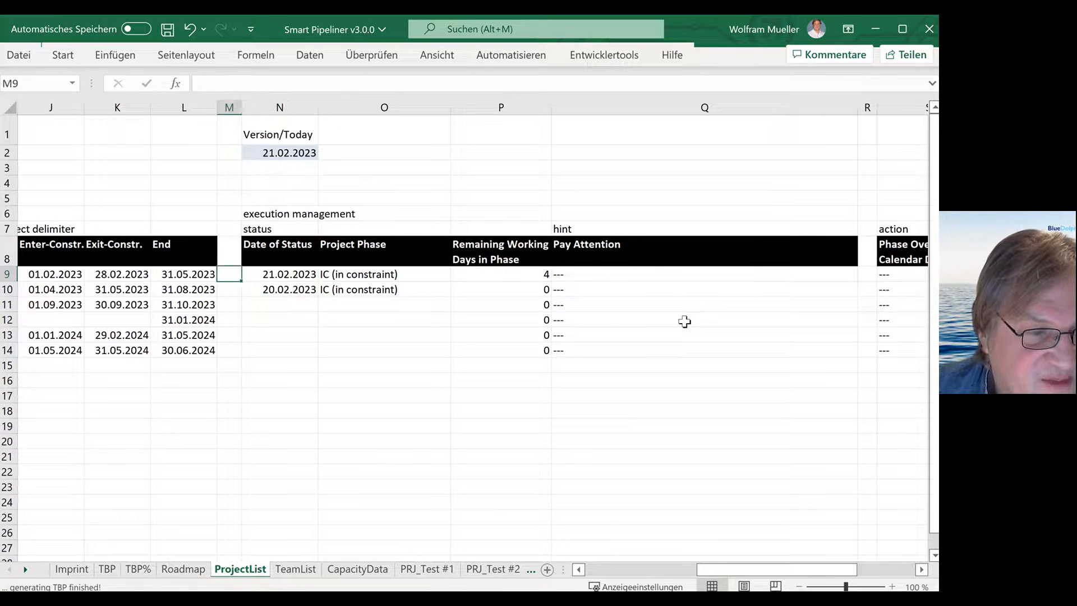
{"action": "key", "text": "Right"}
{"action": "key", "text": "Right"}
{"action": "key", "text": "Right"}
{"action": "key", "text": "Right"}
{"action": "key", "text": "Right"}
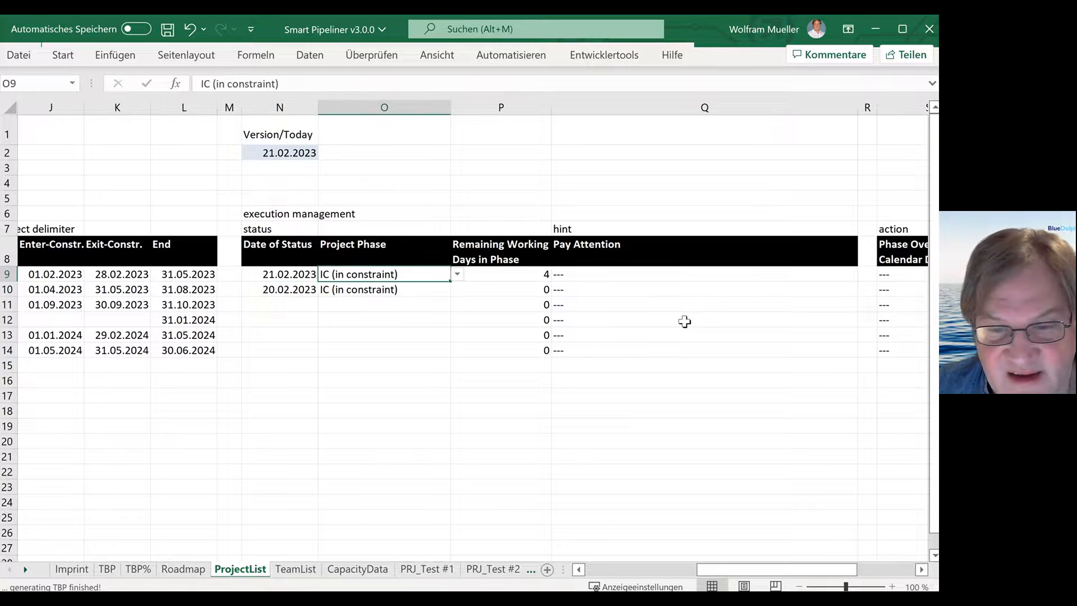
{"action": "key", "text": "Right"}
{"action": "key", "text": "Right"}
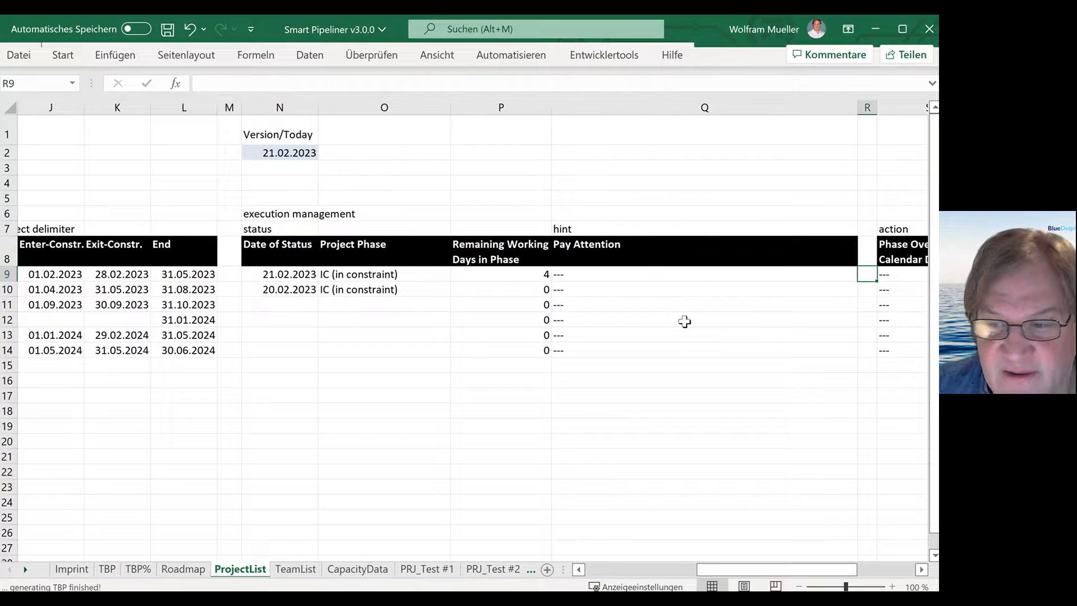
- Set PRJ_Test #1's Remaining Working Days in Phase back to 10 and check the Pay Attention hint
{"action": "key", "text": "Left"}
{"action": "key", "text": "Left"}
{"action": "key", "text": "Left"}
{"action": "key", "text": "Right"}
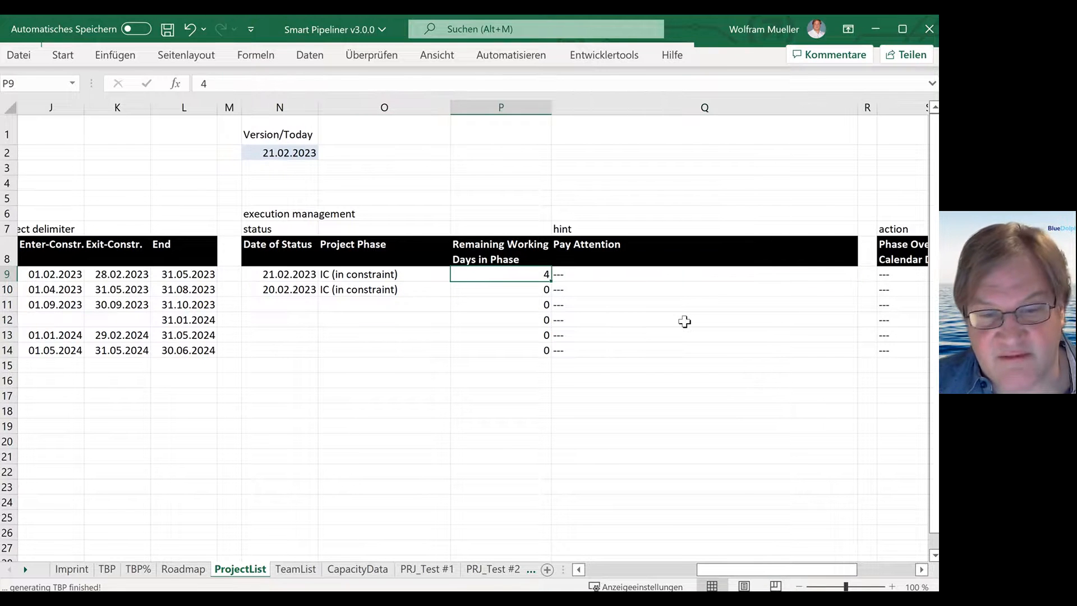
{"action": "type", "text": "10"}
{"action": "key", "text": "Return"}
{"action": "key", "text": "Up"}
{"action": "key", "text": "Right"}
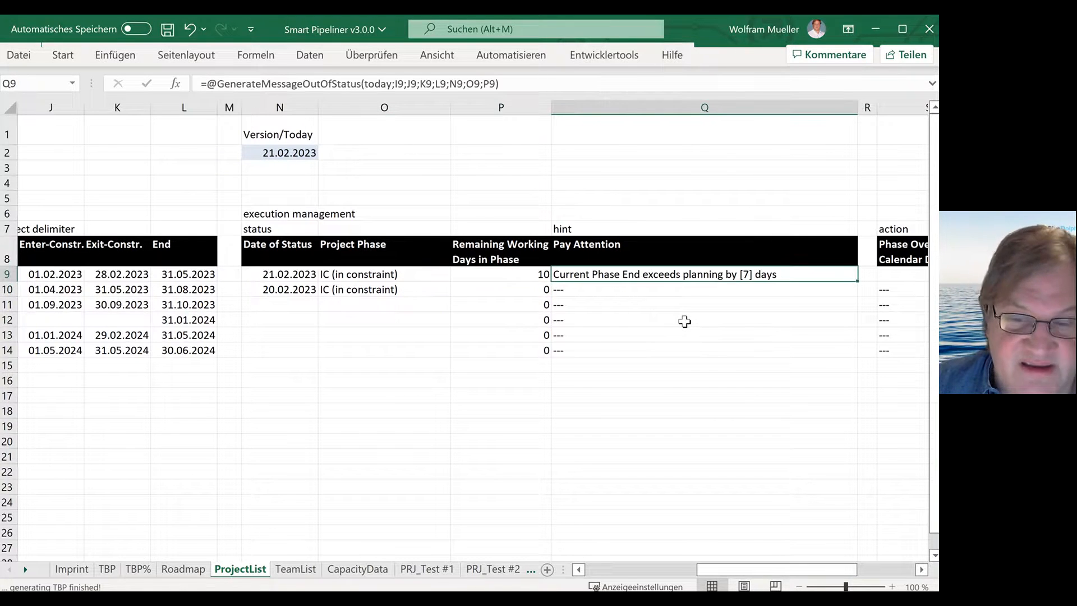
- Inspect PRJ_Test #1's Phase Overrun in Calendar Days and the measures cell beside it in the action section
{"action": "key", "text": "Right"}
{"action": "key", "text": "Right"}
{"action": "key", "text": "Right"}
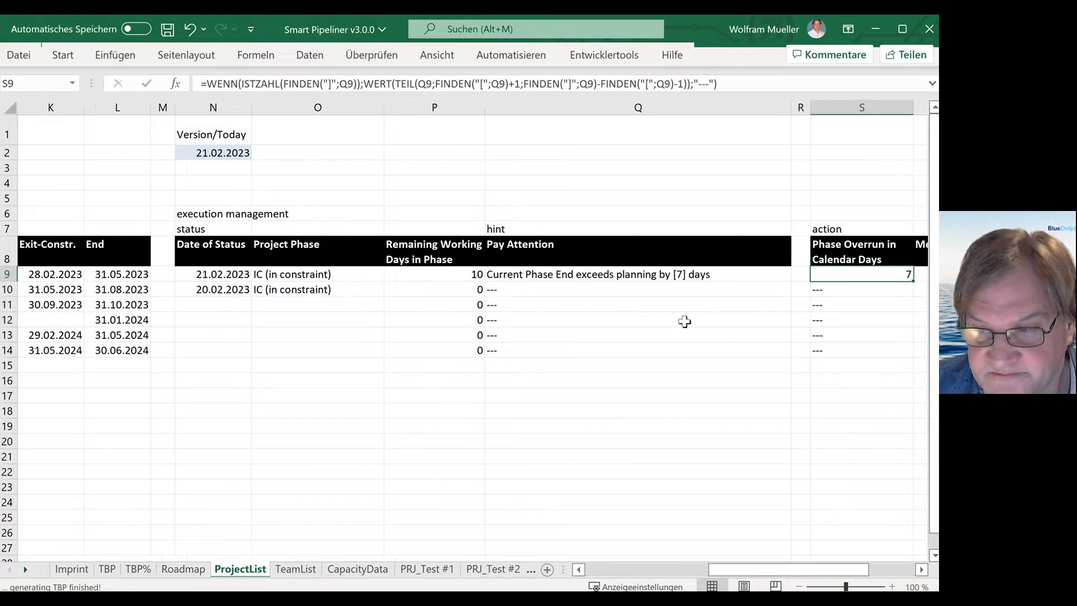
{"action": "key", "text": "Left"}
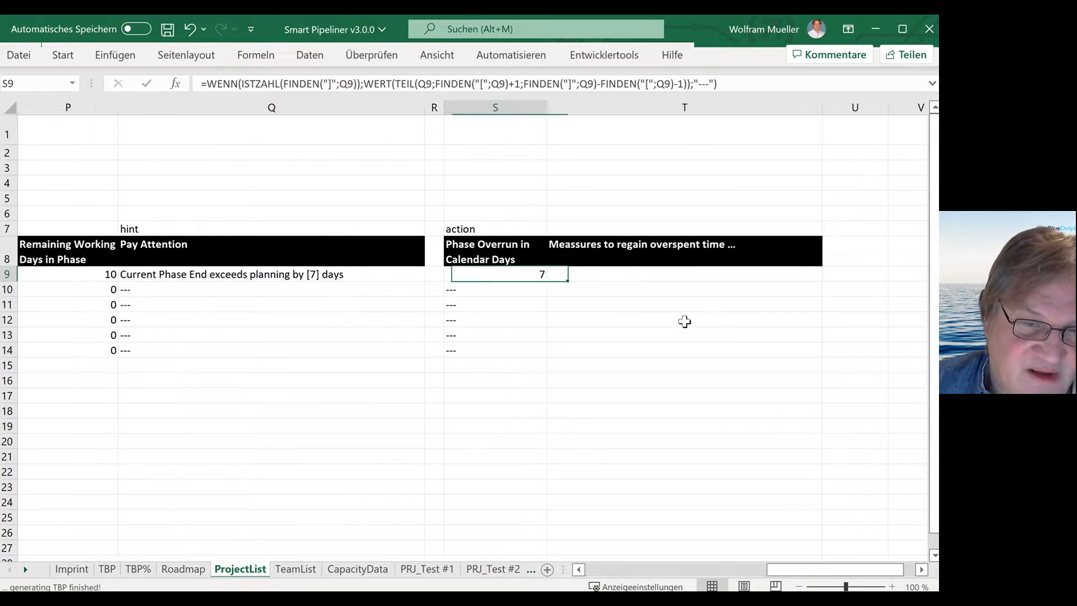
{"action": "key", "text": "Up"}
{"action": "key", "text": "Up"}
{"action": "key", "text": "Down"}
{"action": "key", "text": "Down"}
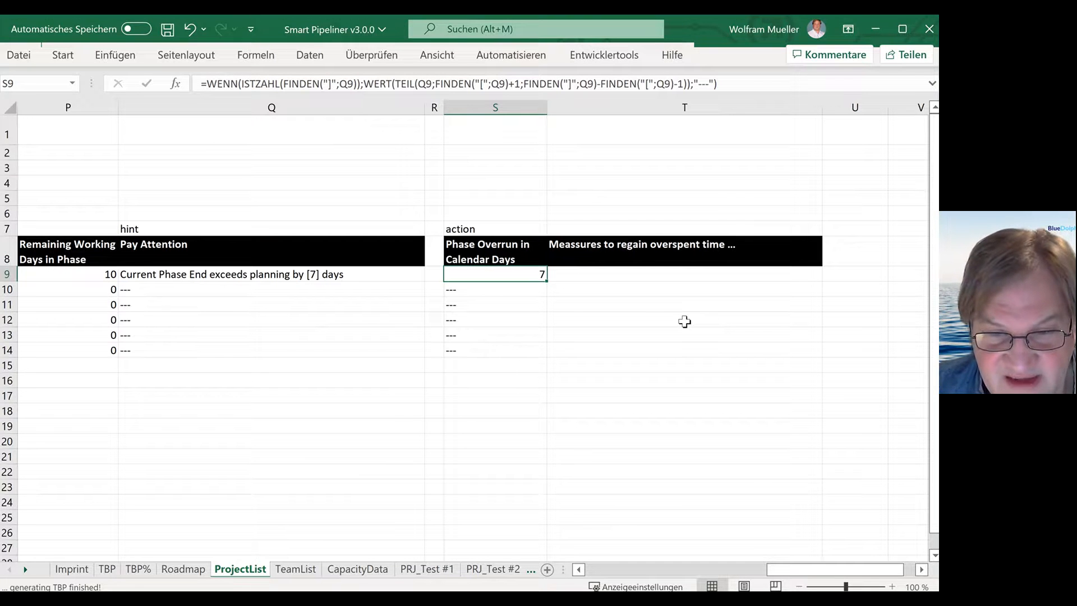
{"action": "key", "text": "Right"}
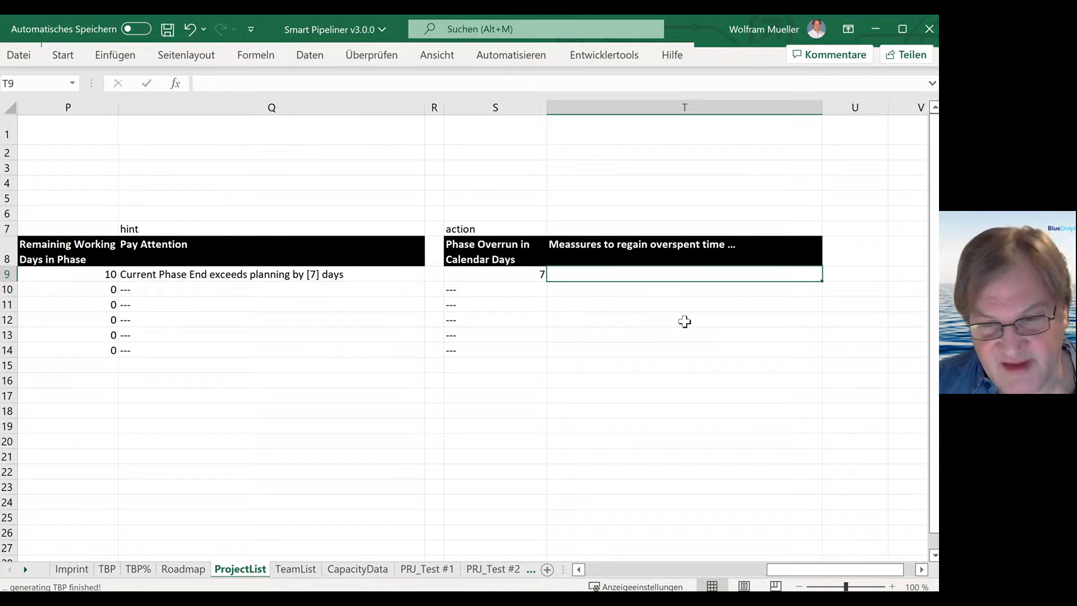
{"action": "type", "text": "Proj"}
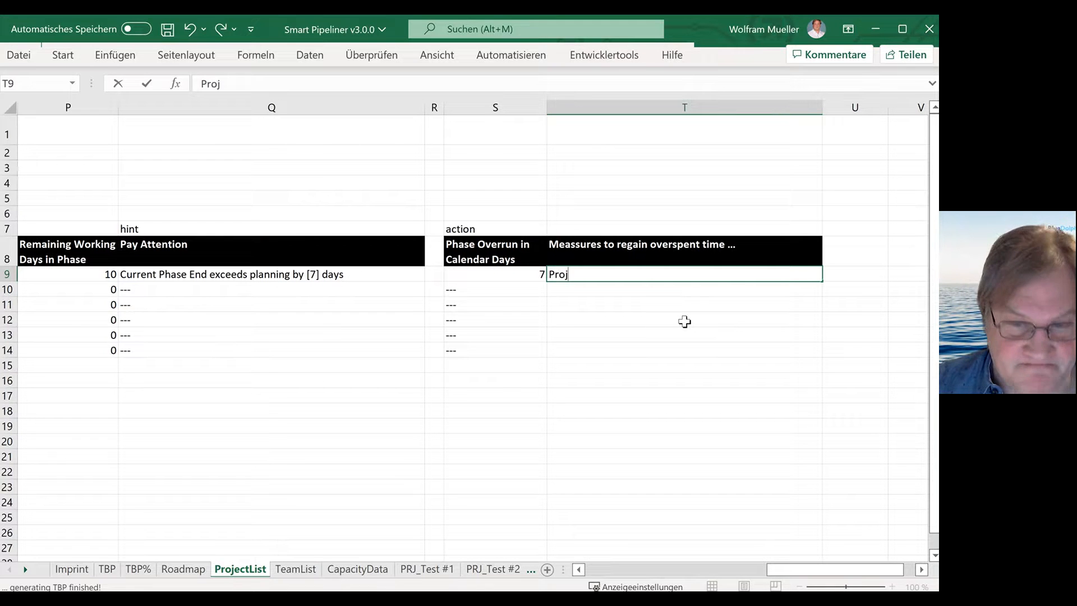
{"action": "key", "text": "BackSpace"}
{"action": "key", "text": "BackSpace"}
{"action": "key", "text": "BackSpace"}
{"action": "key", "text": "BackSpace"}
- Start PRJ_Test #1's measures entry with the responsible person's name and "we are looking for a technica new solution", separated by dashes
{"action": "type", "text": "Mr. Me"}
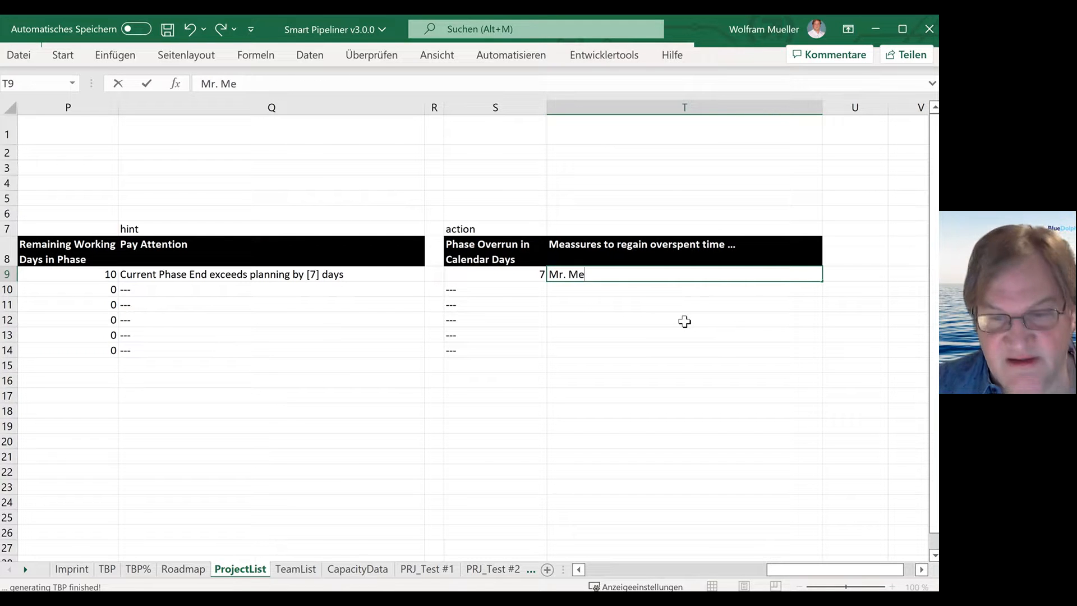
{"action": "type", "text": "ier -"}
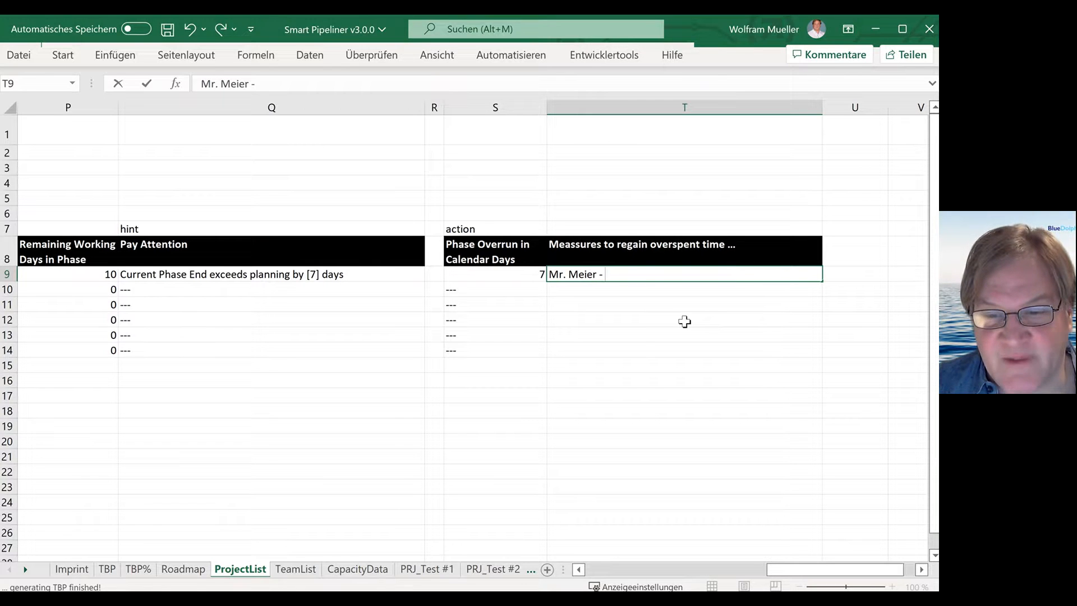
{"action": "type", "text": " we ar loo"}
{"action": "key", "text": "BackSpace"}
{"action": "key", "text": "BackSpace"}
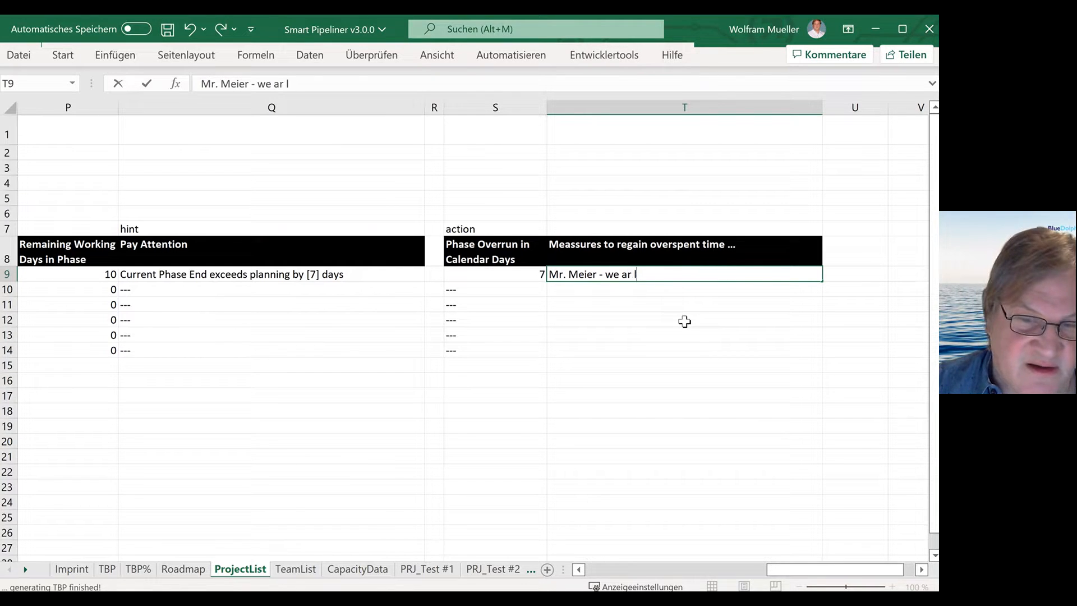
{"action": "key", "text": "BackSpace"}
{"action": "key", "text": "BackSpace"}
{"action": "type", "text": "e lo"}
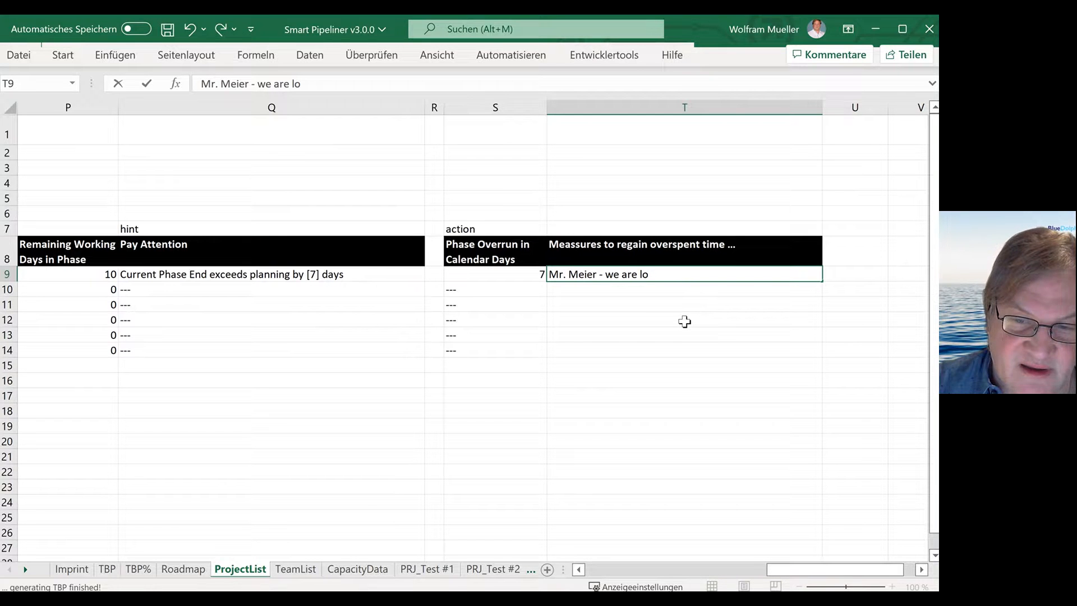
{"action": "type", "text": "oking for a tec"}
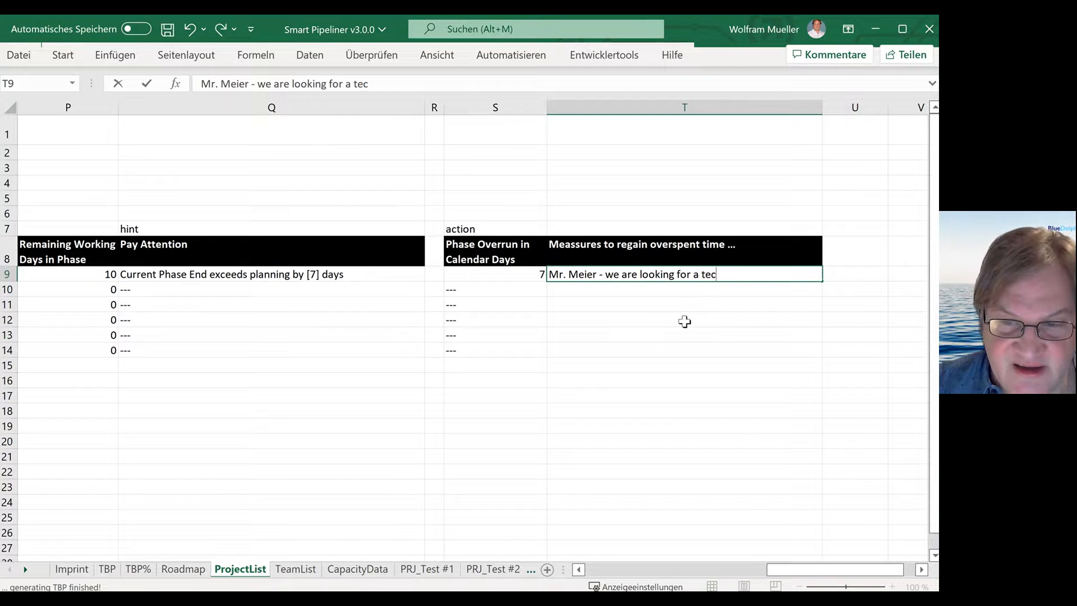
{"action": "type", "text": "hnica new "}
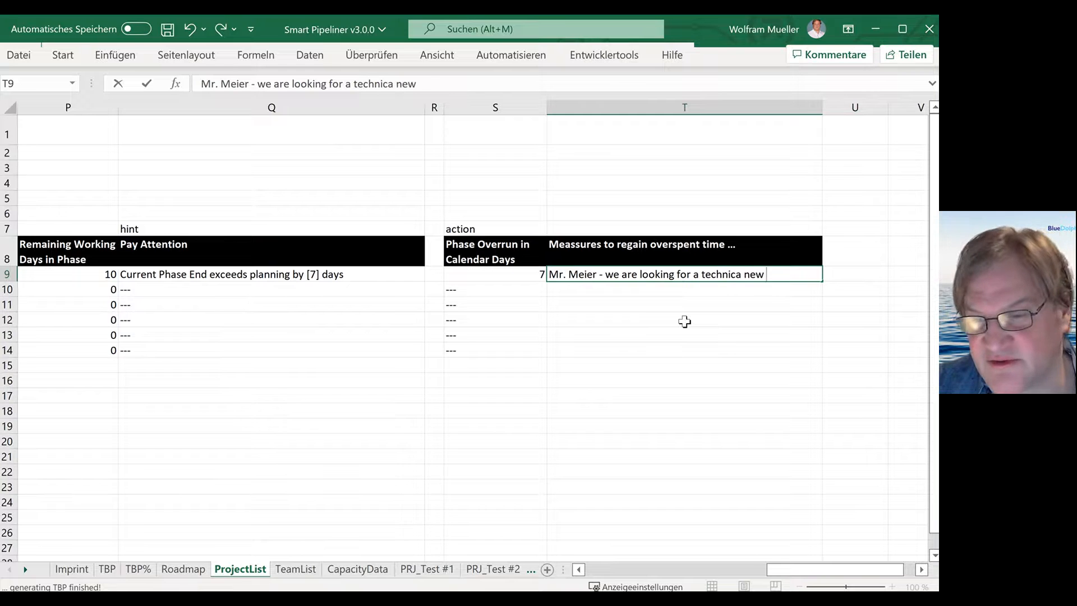
{"action": "type", "text": "solution - "}
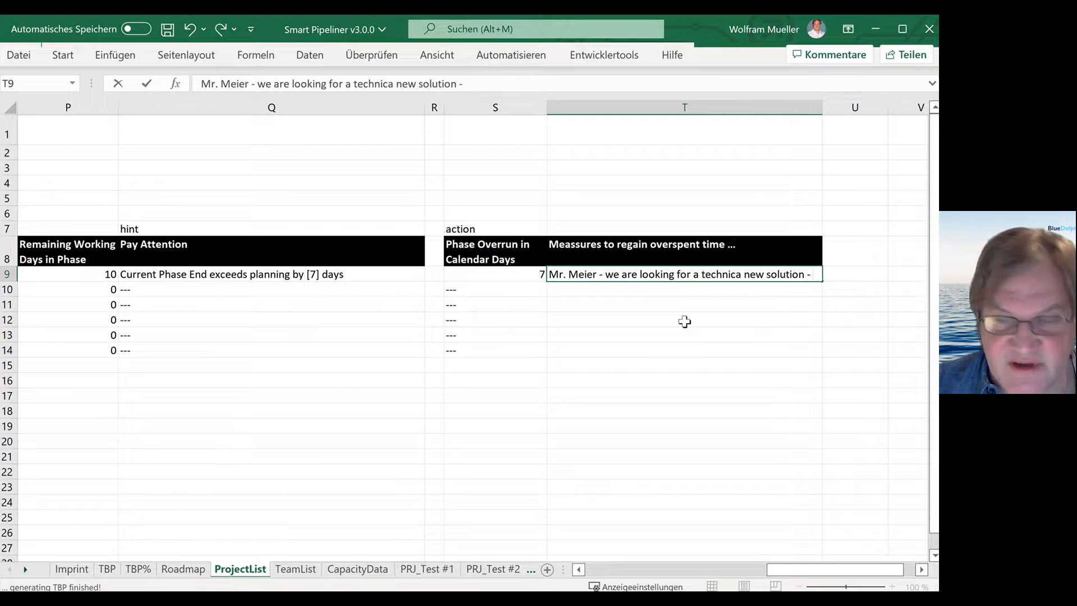
- Complete PRJ_Test #1's measures entry with the commitment "i will show result in two days"
{"action": "type", "text": "i will show "}
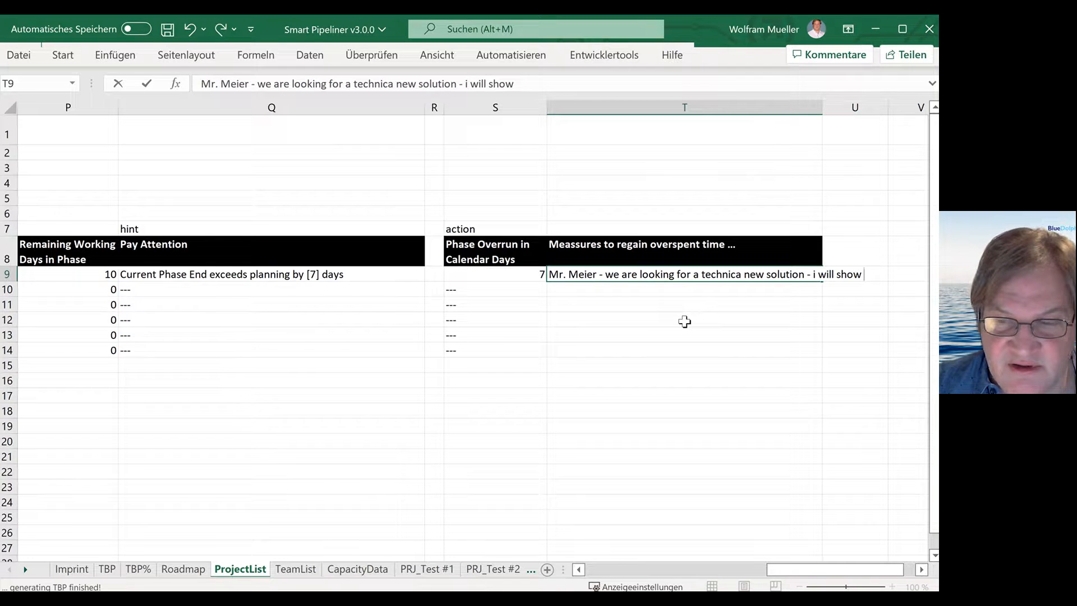
{"action": "type", "text": "res"}
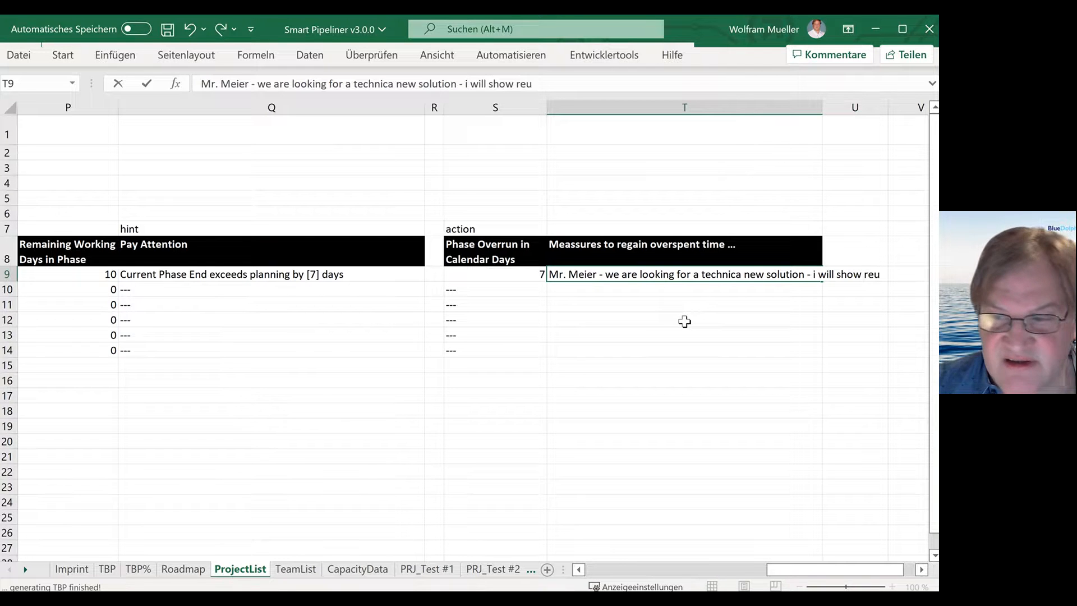
{"action": "type", "text": "ult "}
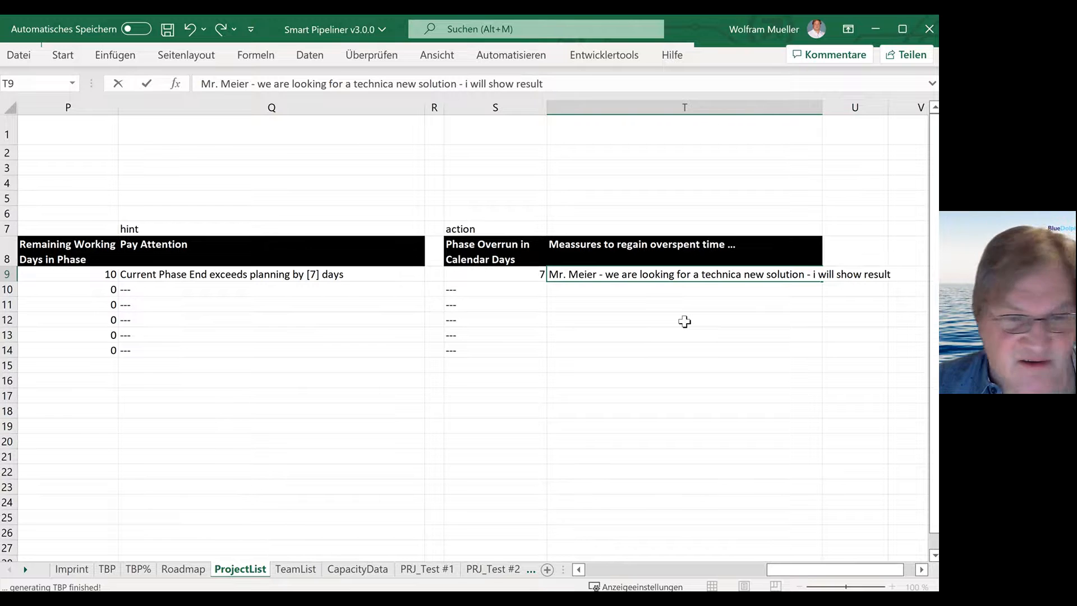
{"action": "type", "text": "in "}
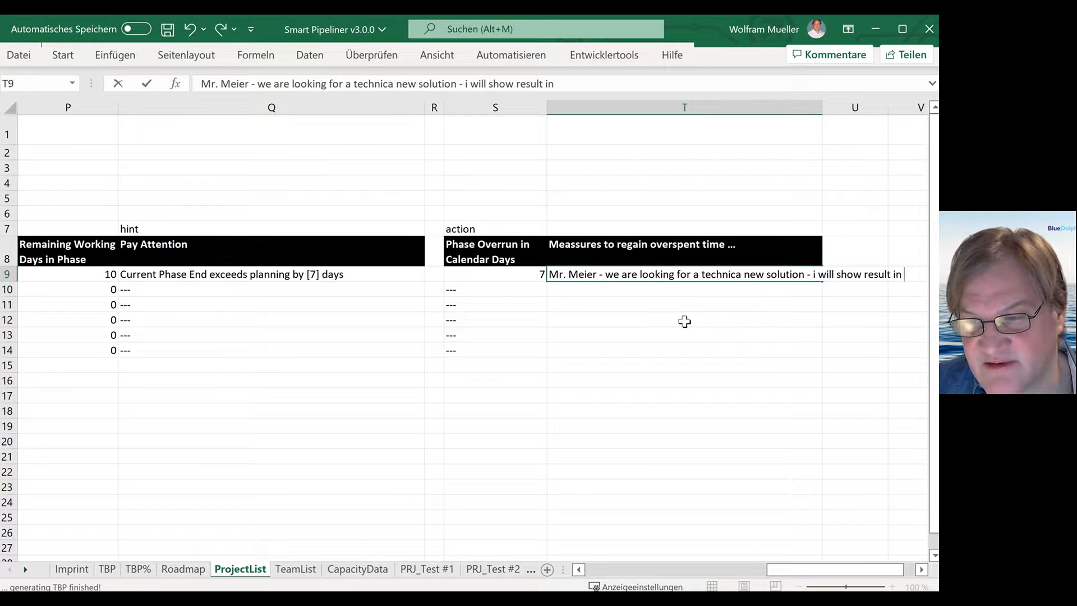
{"action": "type", "text": "two days)"}
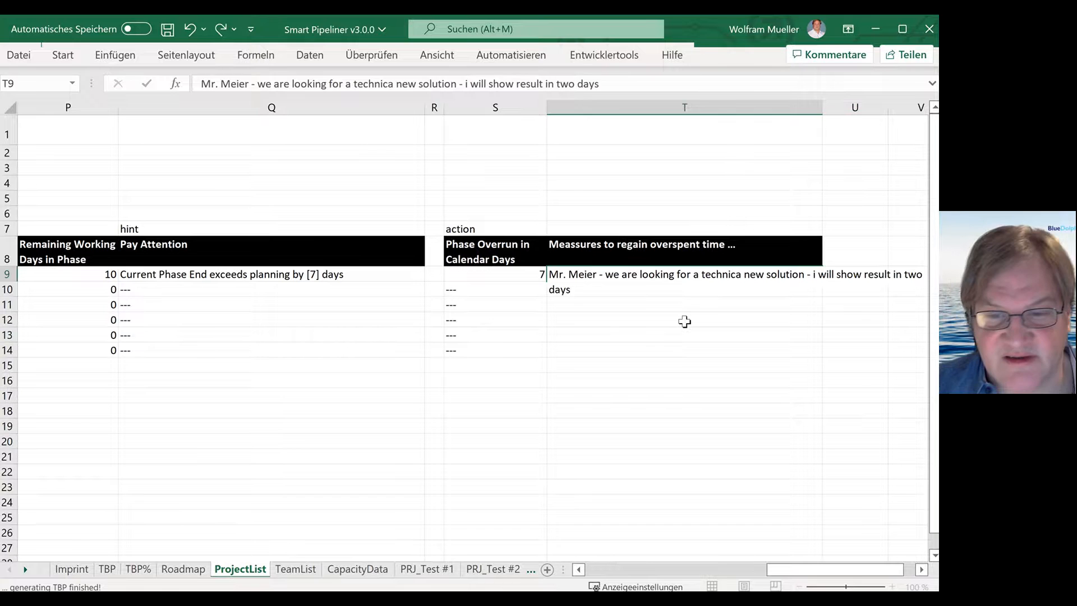
{"action": "key", "text": "Return"}
{"action": "key", "text": "Up"}
{"action": "key", "text": "Left"}
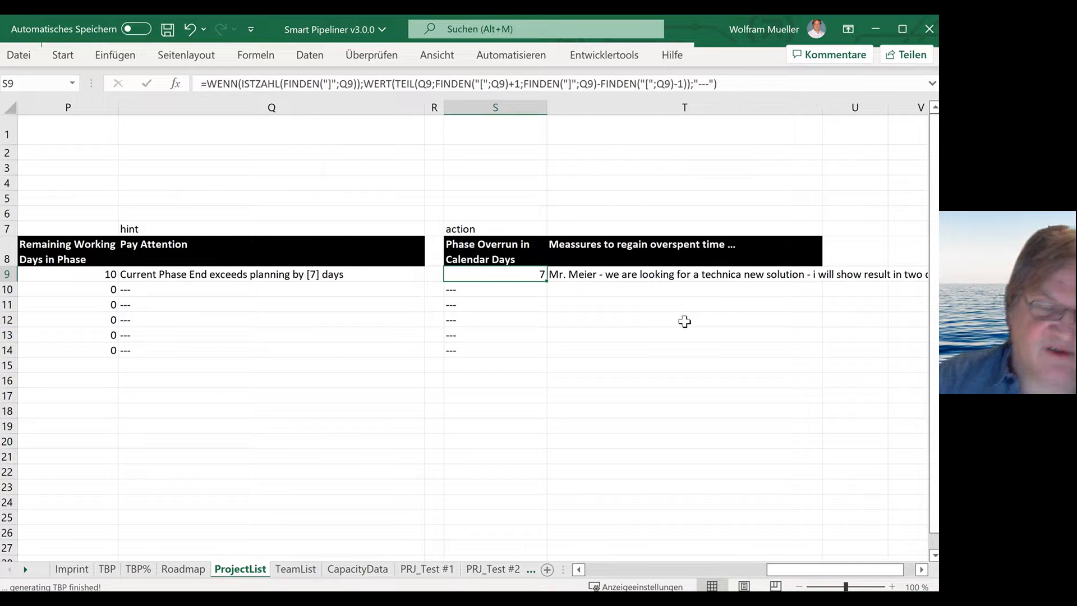
{"action": "key", "text": "Right"}
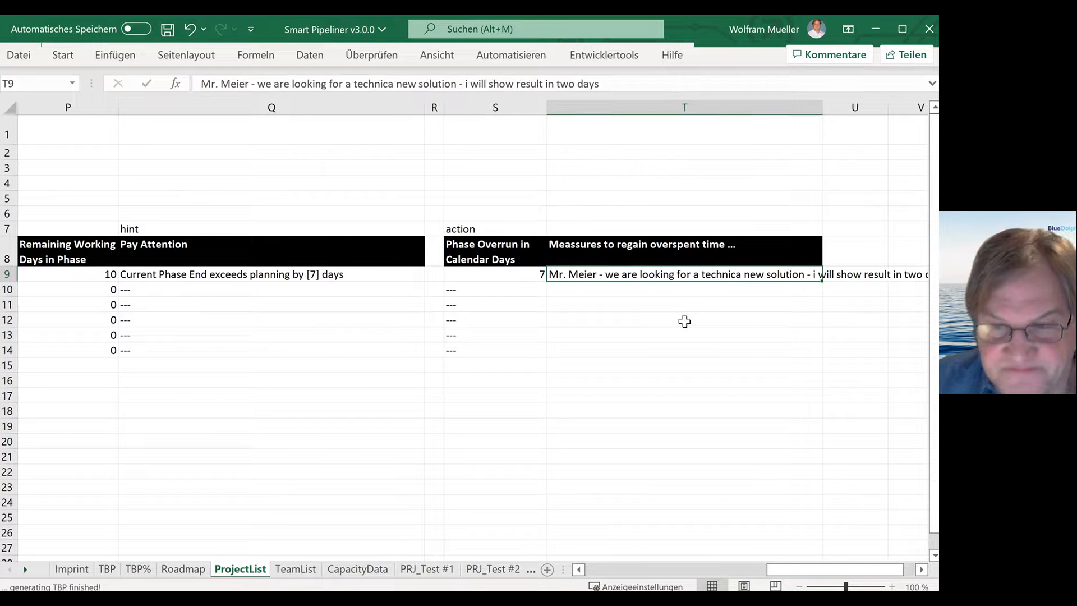
- Correct "technica" to "technical" in the measures text and append "... root cause: one of our server crashed and we need a new one"
{"action": "double_click", "coordinate": [743, 275]}
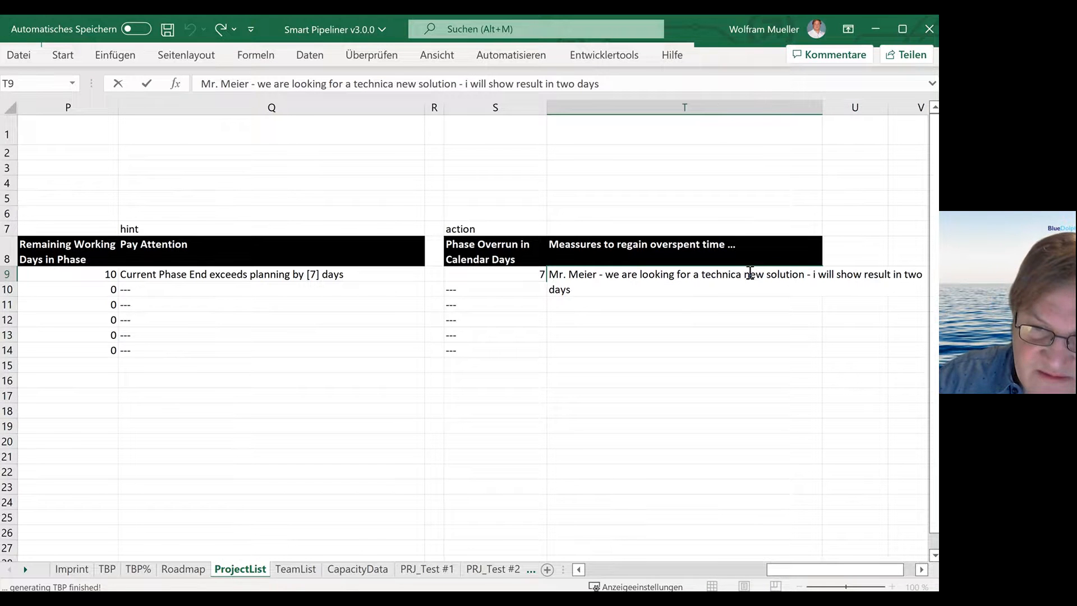
{"action": "type", "text": "l"}
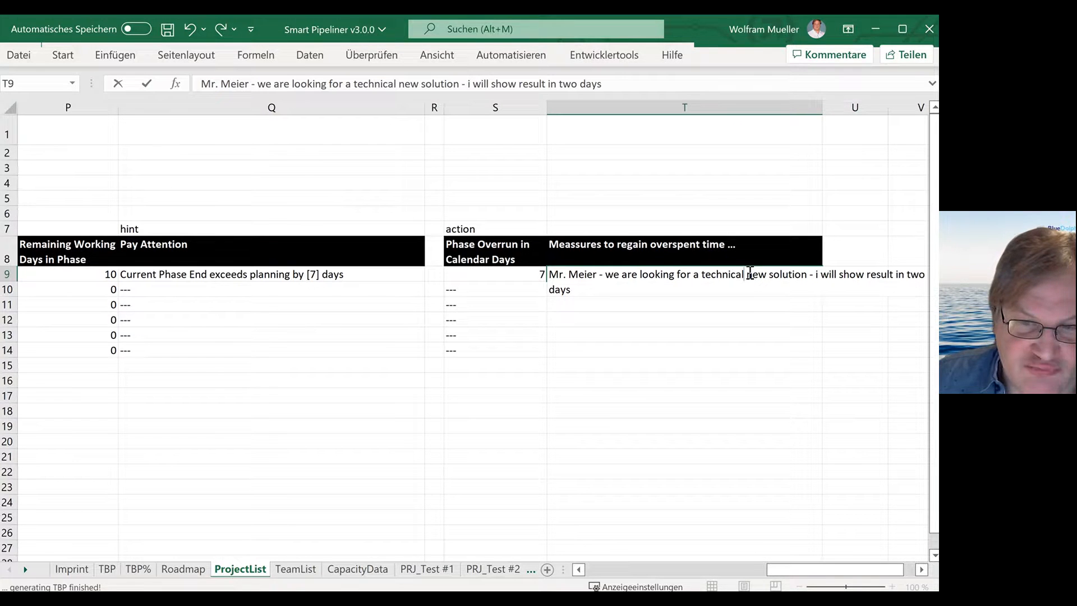
{"action": "left_click", "coordinate": [618, 293]}
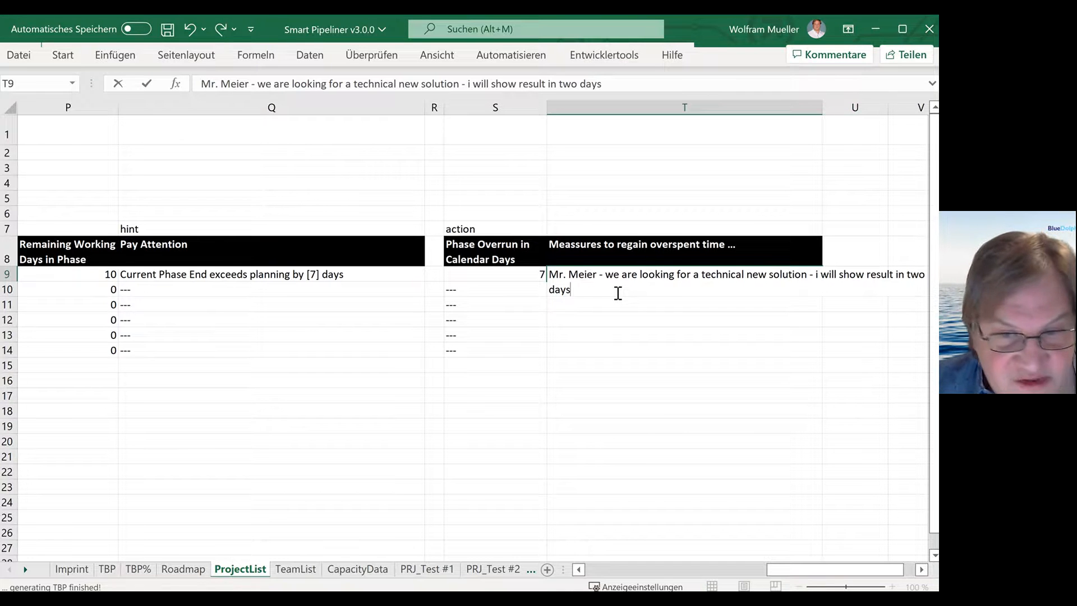
{"action": "type", "text": "..."}
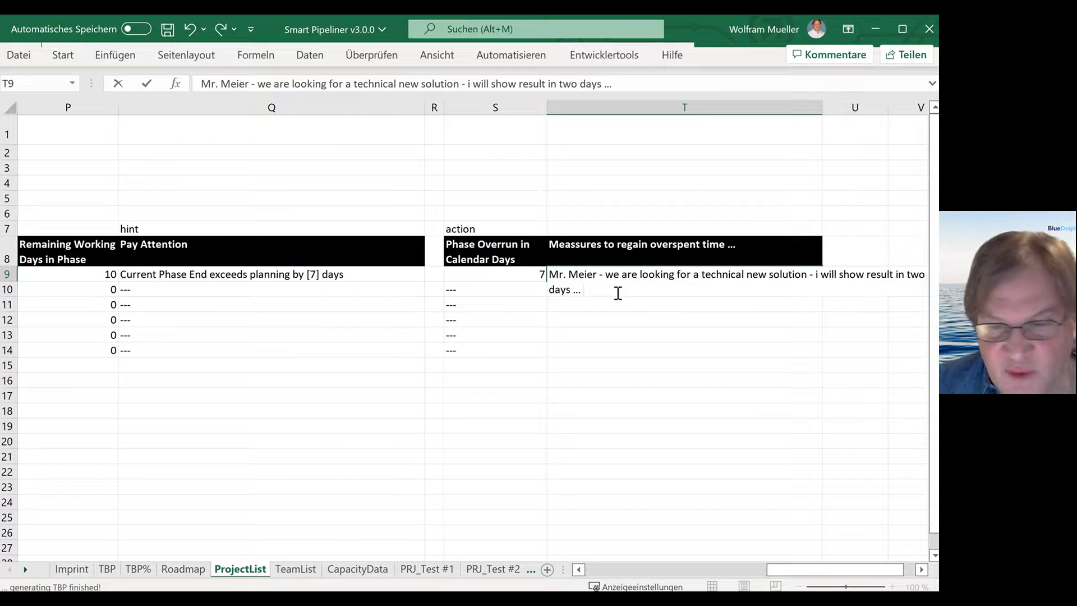
{"action": "type", "text": " root "}
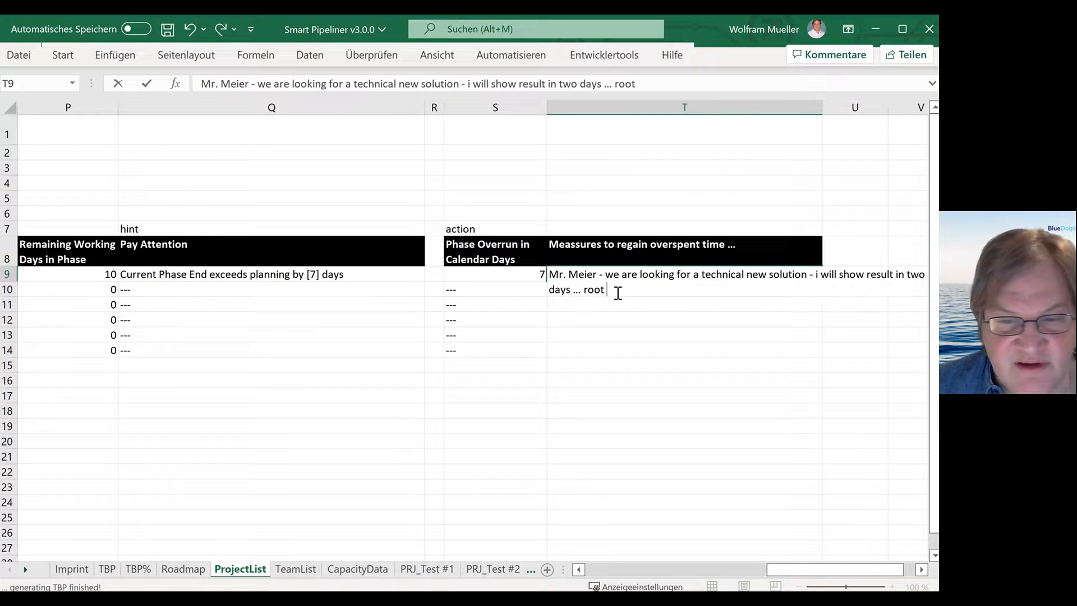
{"action": "type", "text": "cause: "}
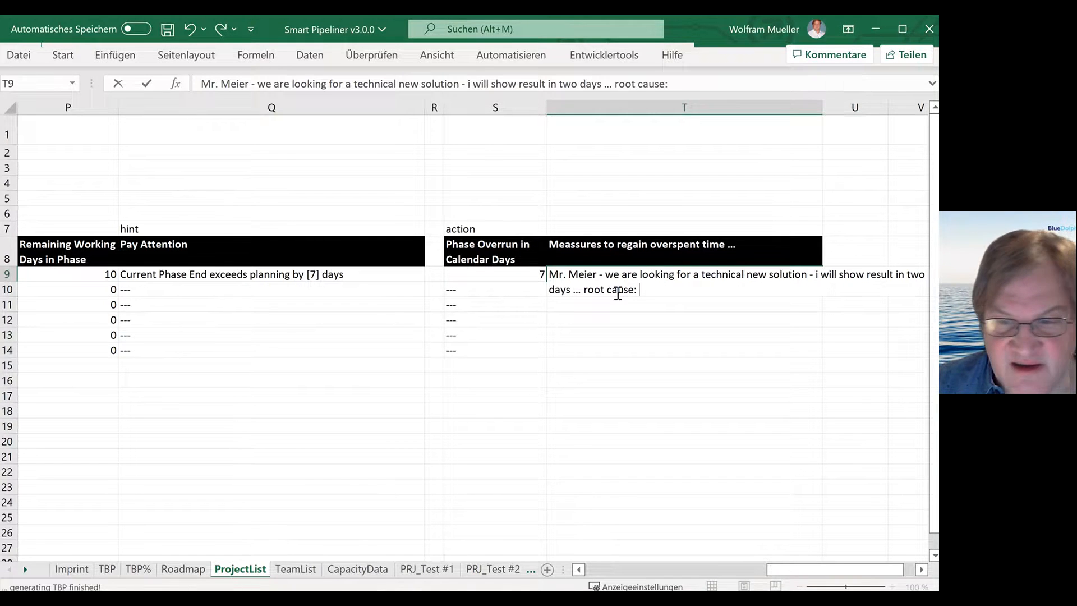
{"action": "type", "text": "one of our server "}
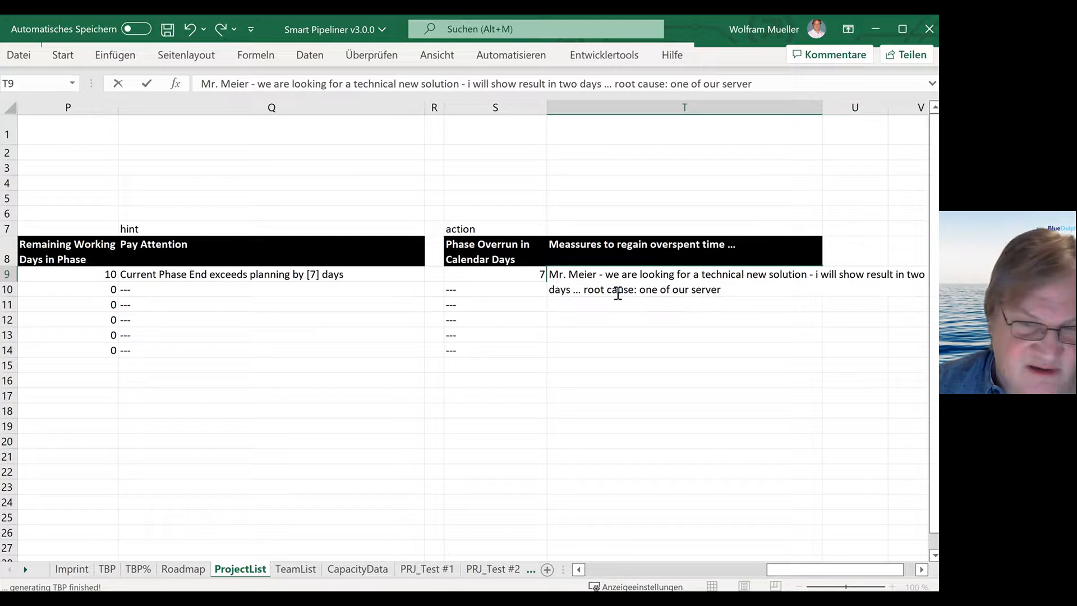
{"action": "type", "text": "crashed "}
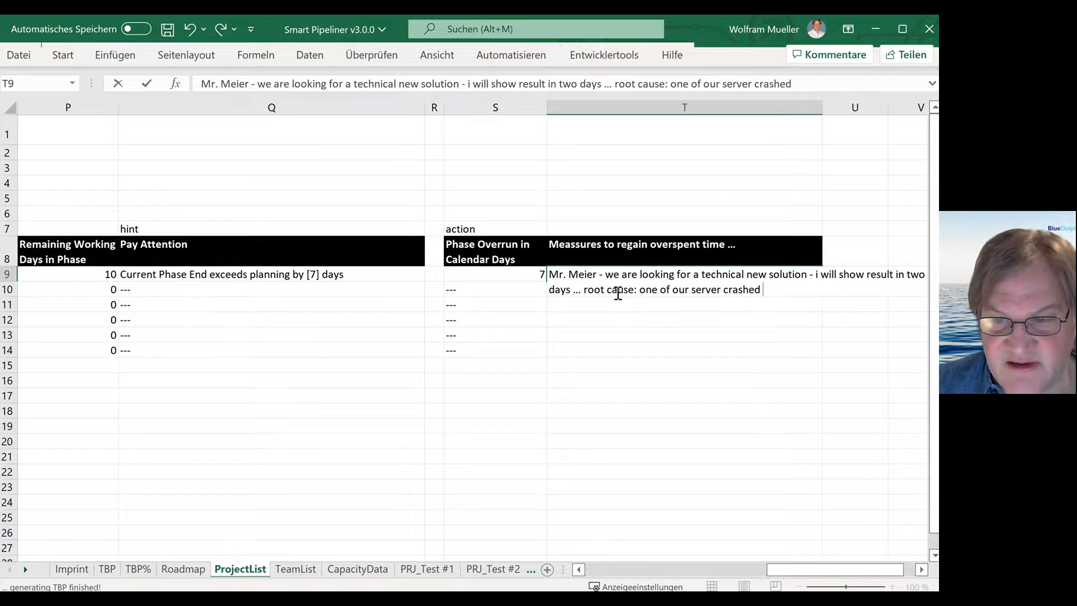
{"action": "type", "text": "and we need a ne"}
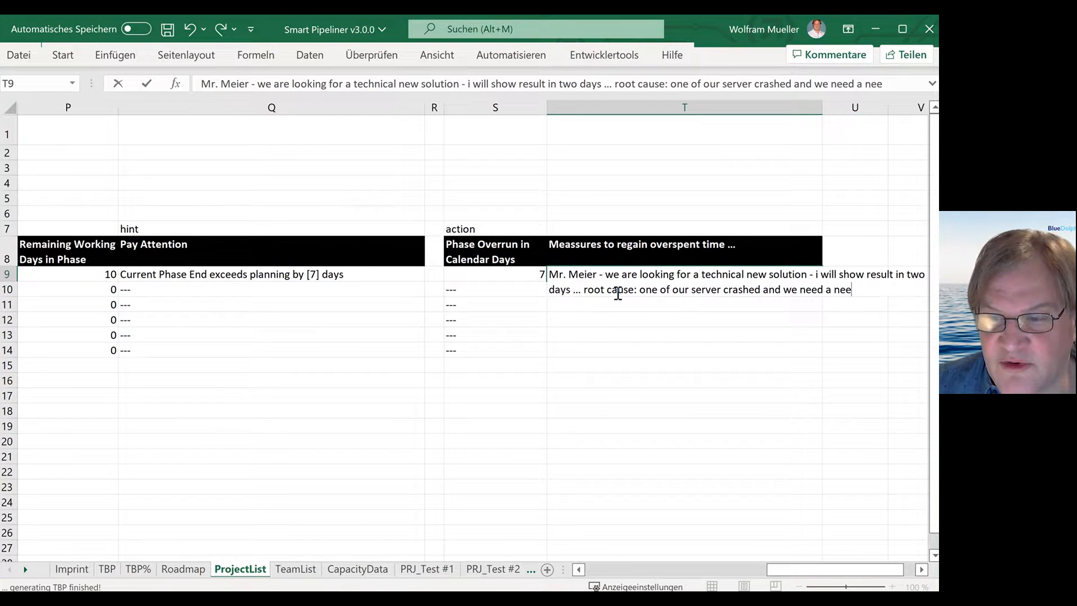
{"action": "type", "text": "w one"}
{"action": "key", "text": "Return"}
{"action": "key", "text": "Up"}
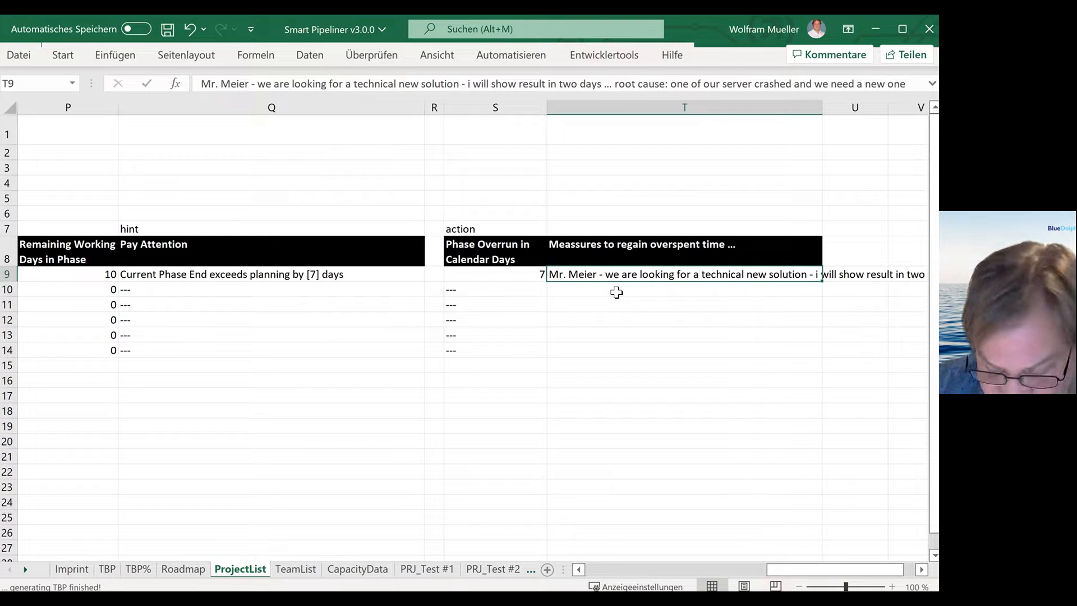
- Review PRJ_Test #1's row from the measures back through the hint and status entries to its planned project dates
{"action": "key", "text": "Left"}
{"action": "key", "text": "Left"}
{"action": "key", "text": "Left"}
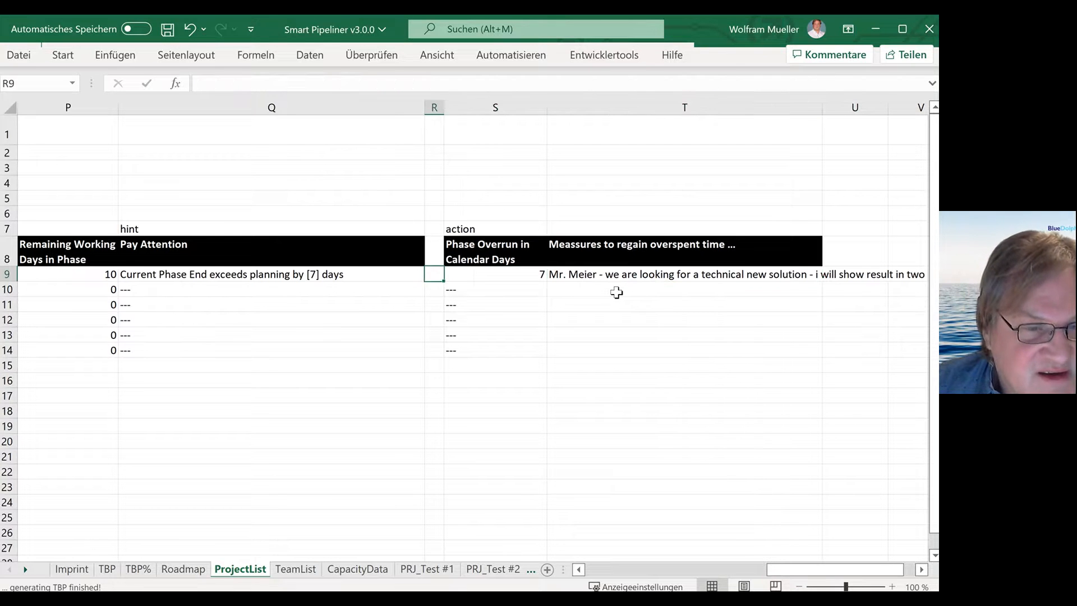
{"action": "key", "text": "Left"}
{"action": "key", "text": "Left"}
{"action": "key", "text": "Left"}
{"action": "key", "text": "Left"}
{"action": "key", "text": "Left"}
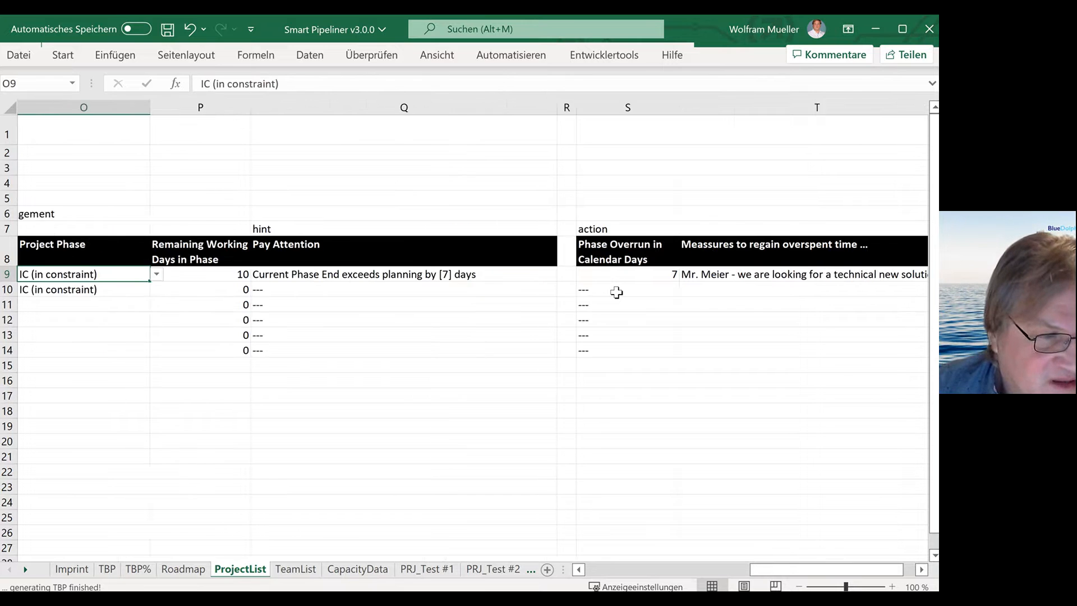
{"action": "key", "text": "Right"}
{"action": "key", "text": "Right"}
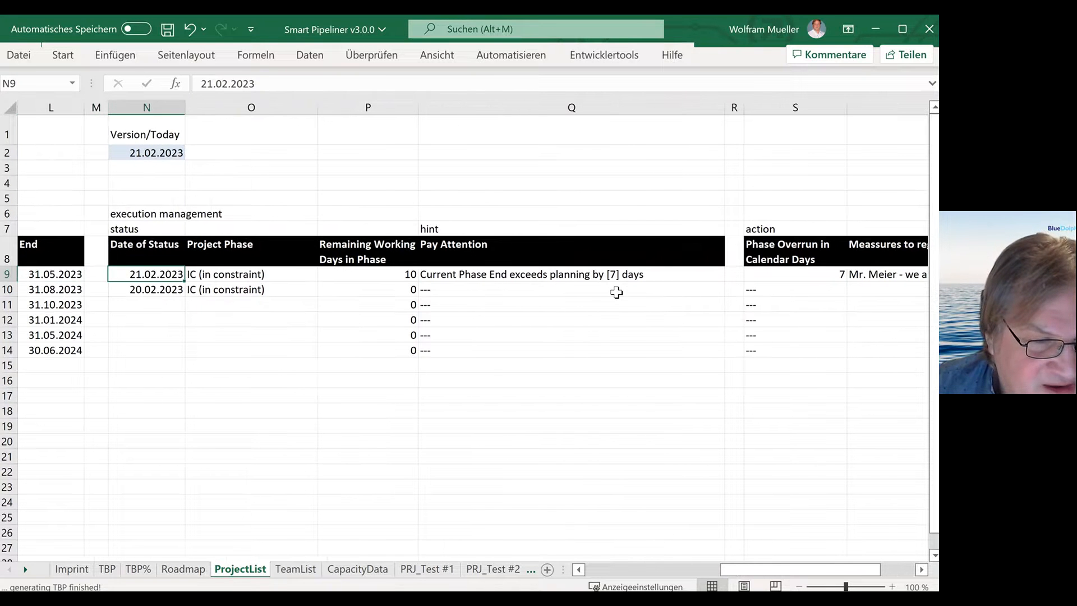
{"action": "key", "text": "Left"}
{"action": "key", "text": "Left"}
{"action": "key", "text": "Left"}
{"action": "key", "text": "Left"}
{"action": "key", "text": "Left"}
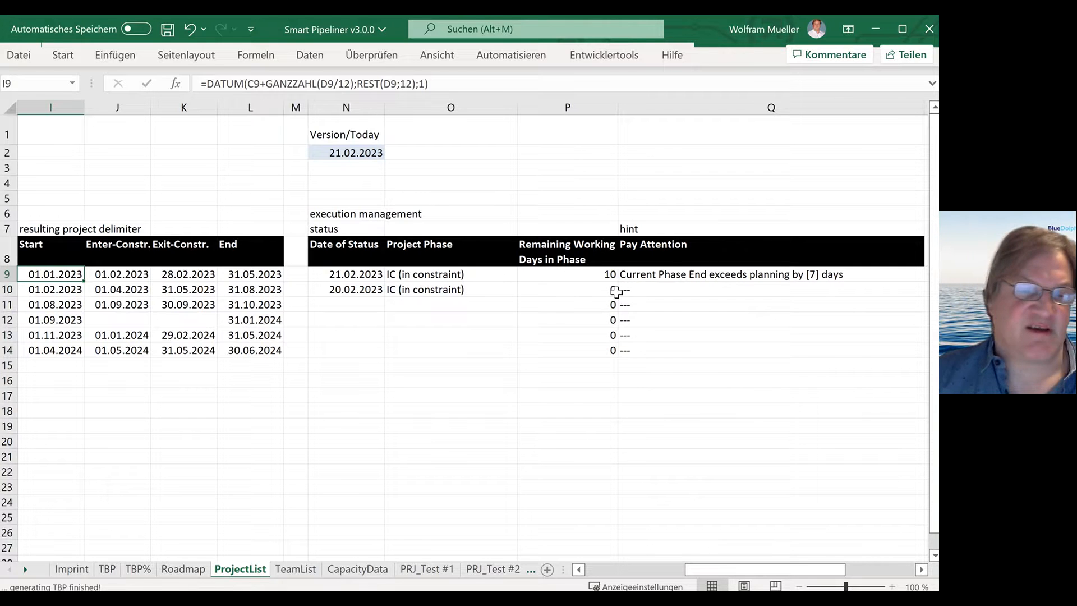
- Examine PRJ_Test #1's Remaining Working Days in Phase together with its Project Phase and Date of Status
{"action": "key", "text": "Right"}
{"action": "key", "text": "Right"}
{"action": "key", "text": "Right"}
{"action": "key", "text": "Right"}
{"action": "key", "text": "Right"}
{"action": "key", "text": "Right"}
{"action": "key", "text": "Right"}
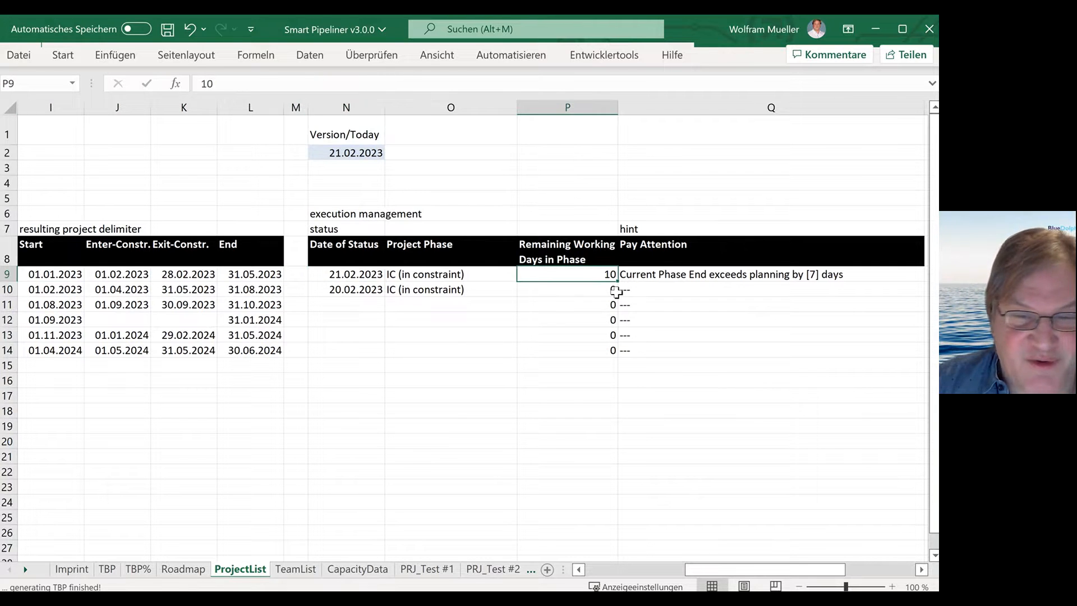
{"action": "key", "text": "Left"}
{"action": "key", "text": "Left"}
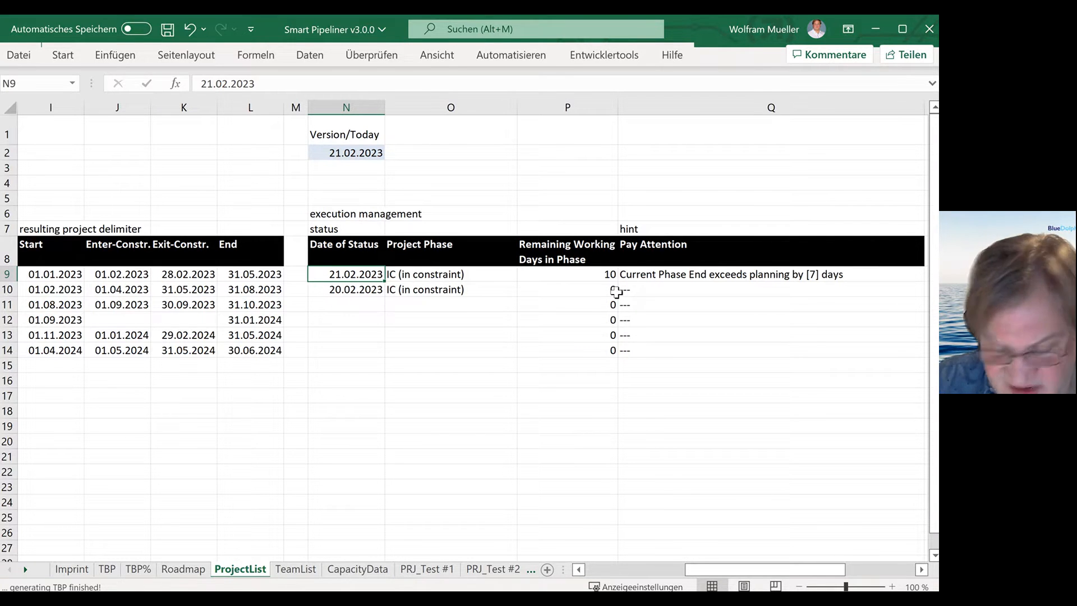
- Review PRJ_Test #1's resulting project dates from Start to End against its status entries and Pay Attention hint
{"action": "key", "text": "Left"}
{"action": "key", "text": "Left"}
{"action": "key", "text": "Left"}
{"action": "key", "text": "Left"}
{"action": "key", "text": "Left"}
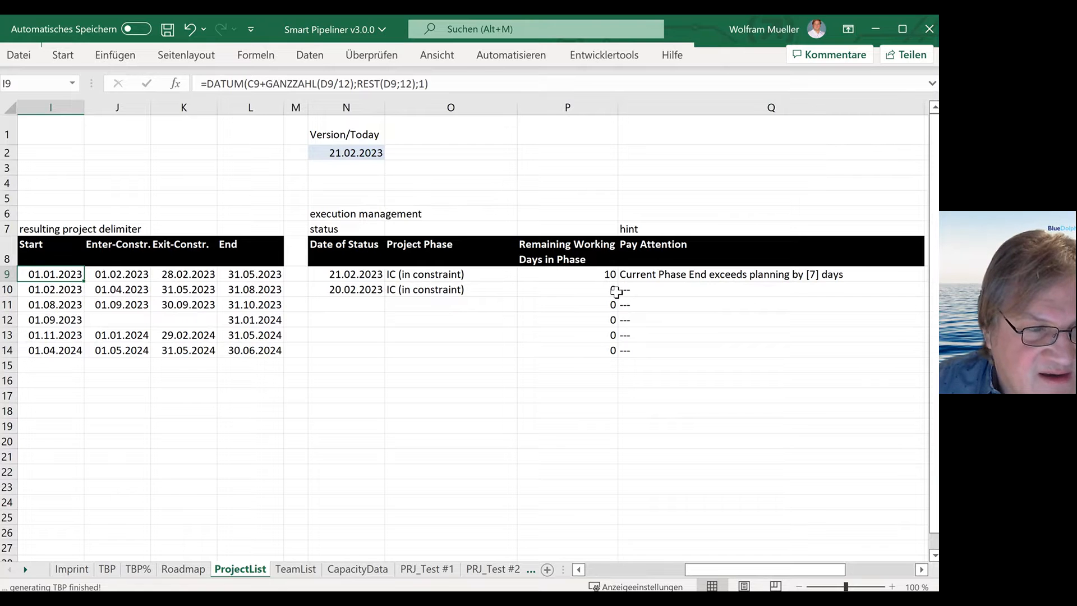
{"action": "key", "text": "Right"}
{"action": "key", "text": "Right"}
{"action": "key", "text": "Right"}
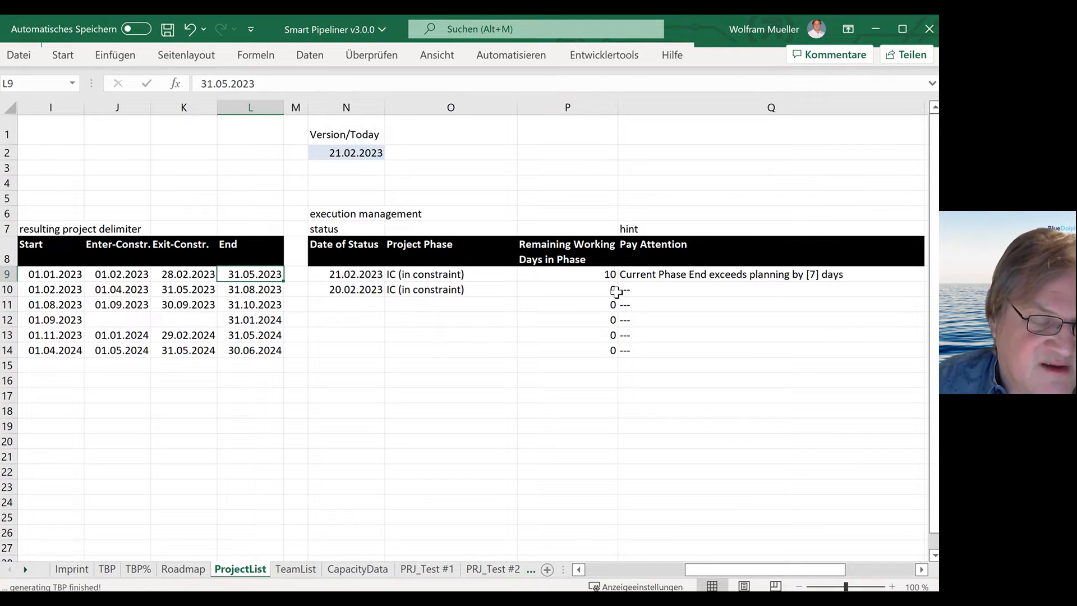
{"action": "key", "text": "Right"}
{"action": "key", "text": "Right"}
{"action": "key", "text": "Right"}
{"action": "key", "text": "Right"}
{"action": "key", "text": "Right"}
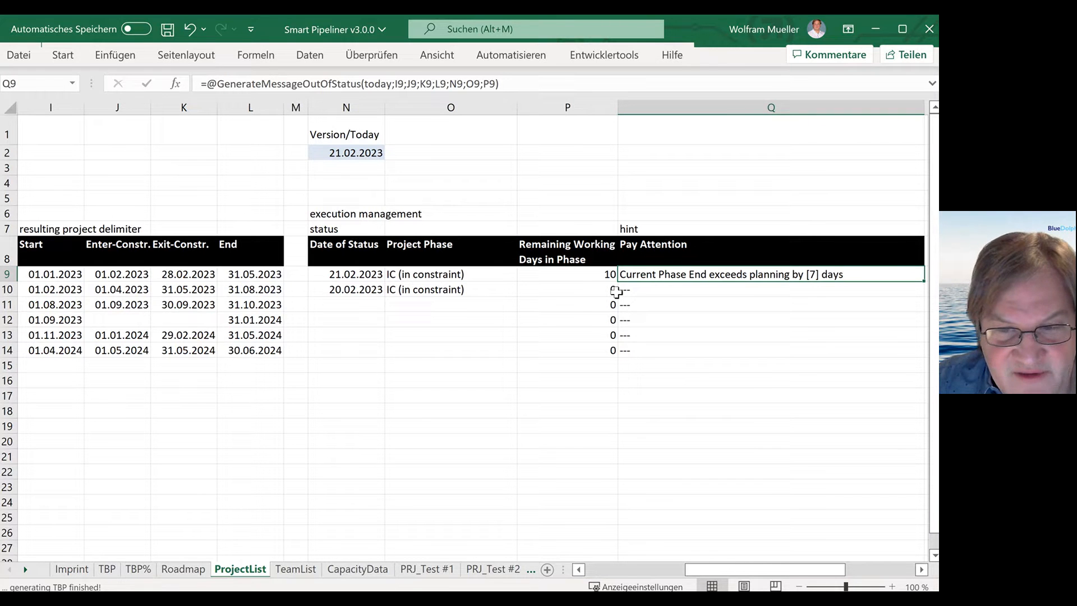
- Check the Pay Attention hints for all listed projects and return to PRJ_Test #1's hint
{"action": "key", "text": "Down"}
{"action": "key", "text": "Down"}
{"action": "key", "text": "Down"}
{"action": "key", "text": "Down"}
{"action": "key", "text": "Down"}
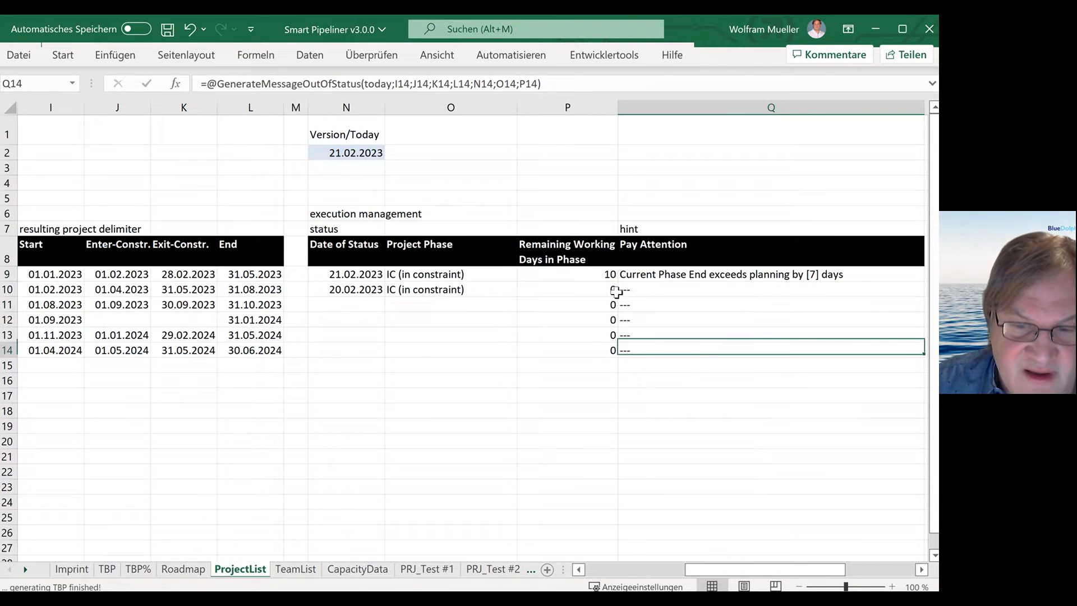
{"action": "key", "text": "Up"}
{"action": "key", "text": "Up"}
{"action": "key", "text": "Up"}
{"action": "key", "text": "Up"}
{"action": "key", "text": "Up"}
{"action": "key", "text": "Up"}
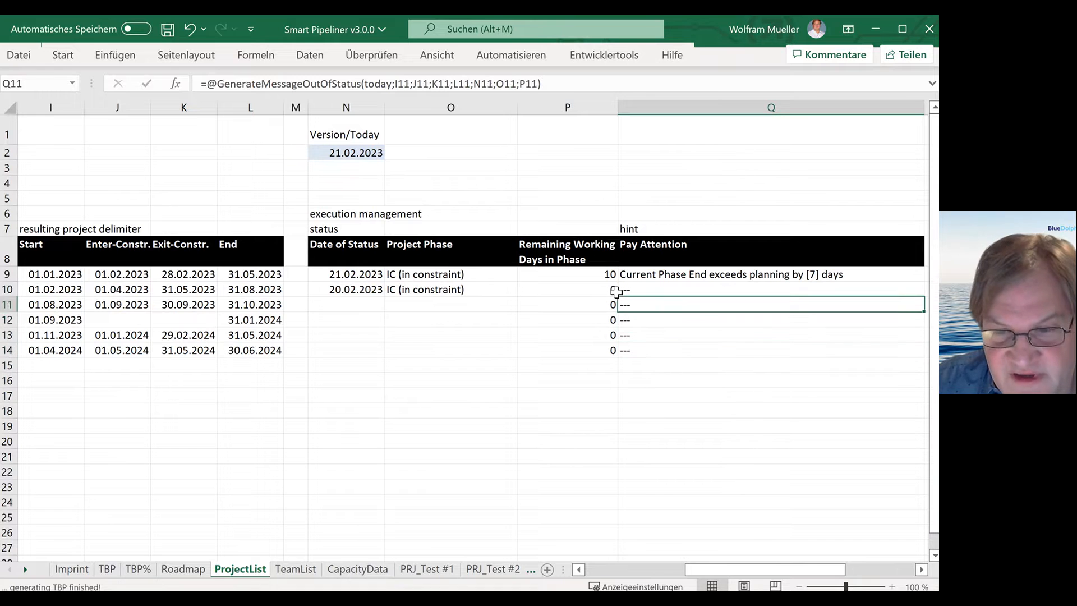
{"action": "key", "text": "Down"}
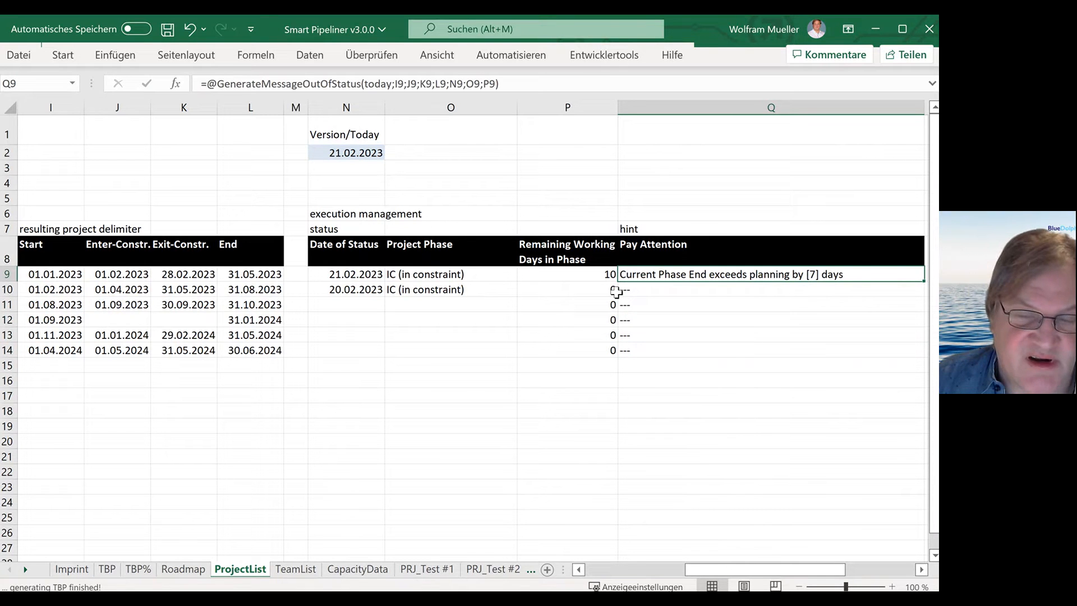